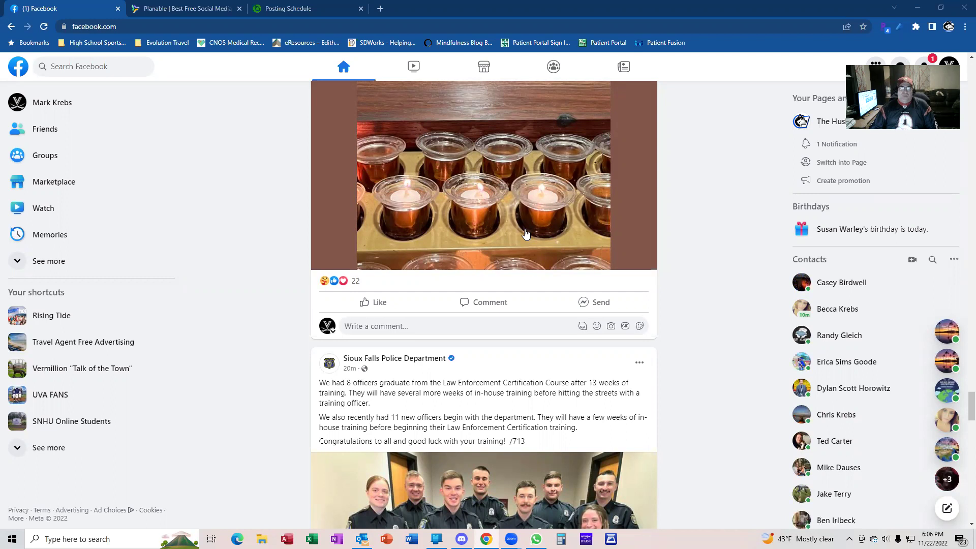
Load youtube.com in a new browser tab
left_click(380, 7)
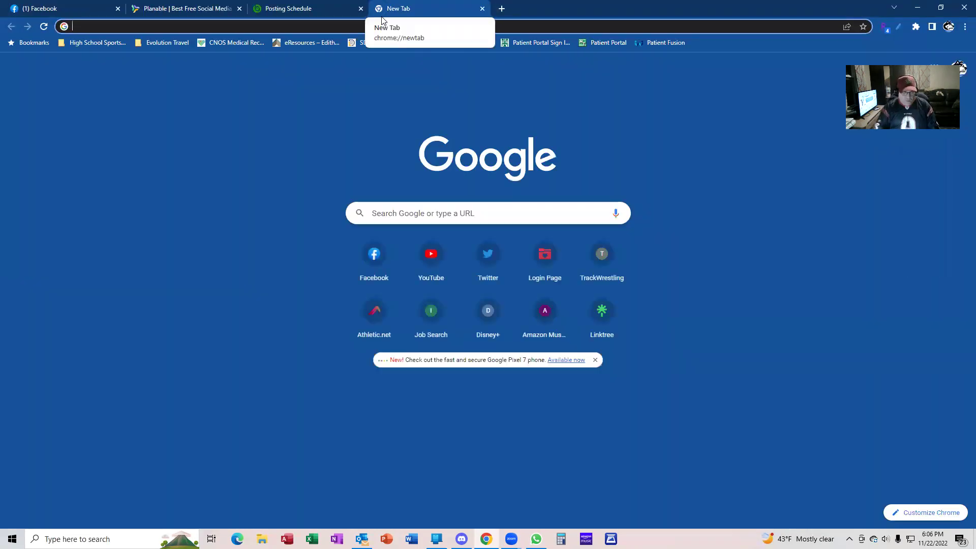
type("www.youtube.cp0k")
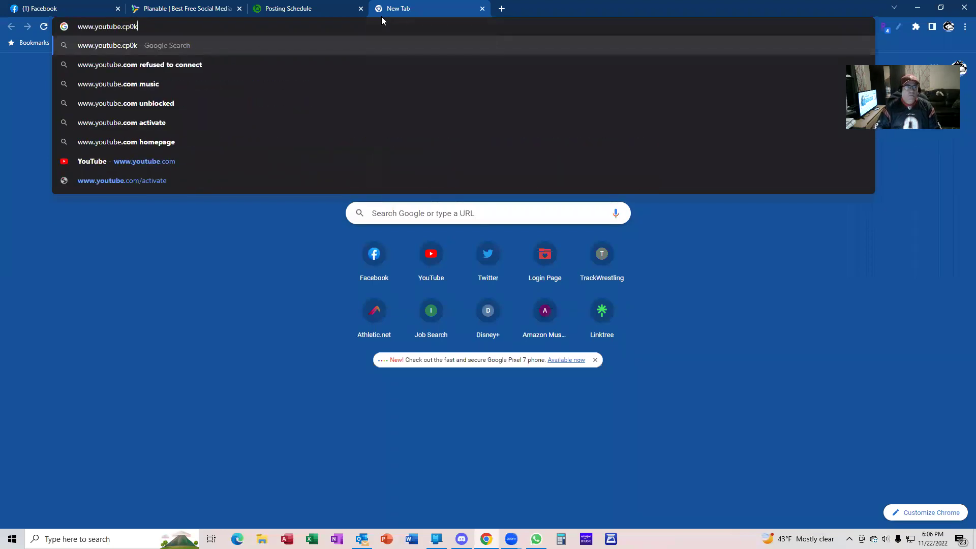
key("BackSpace")
key("BackSpace")
key("BackSpace")
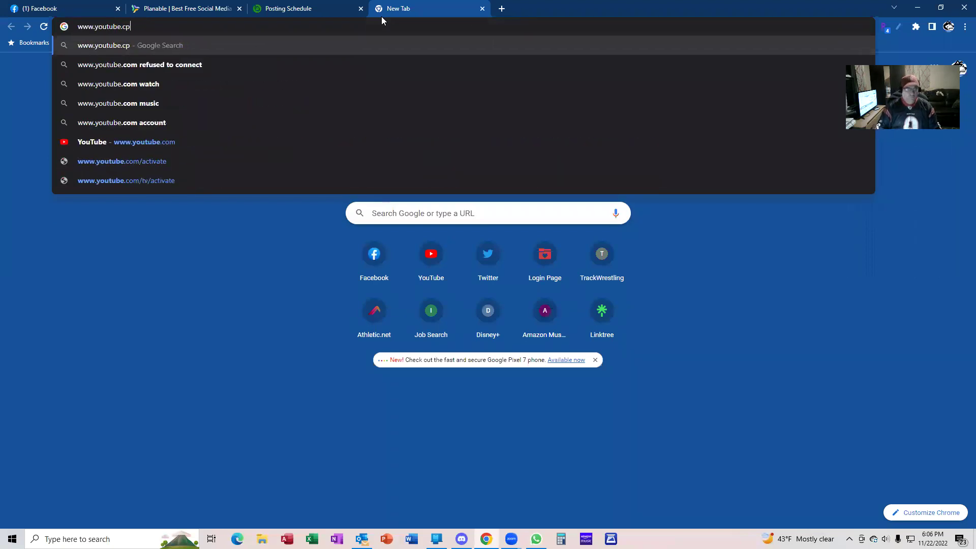
type("om")
key("Return")
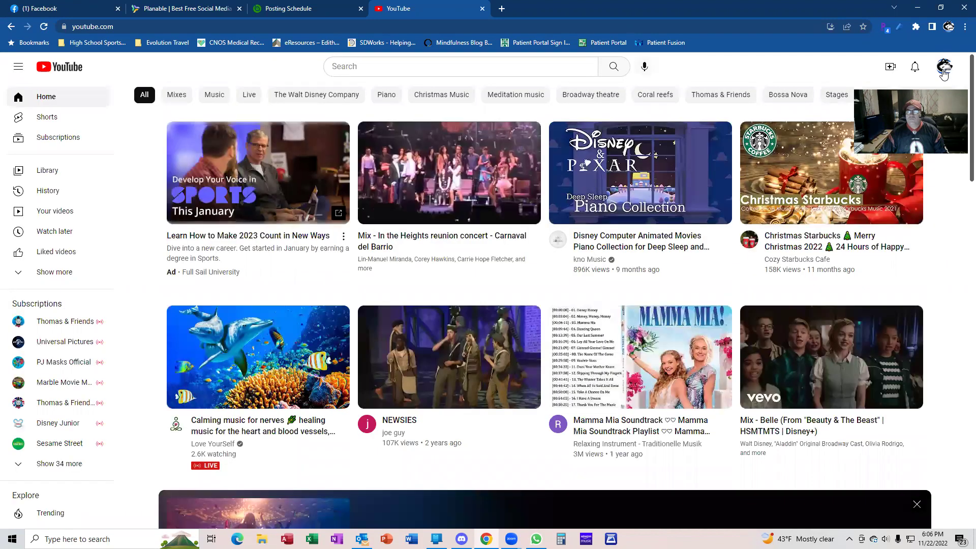
Switch to the travel agency's business channel and open its uploaded videos
left_click(944, 73)
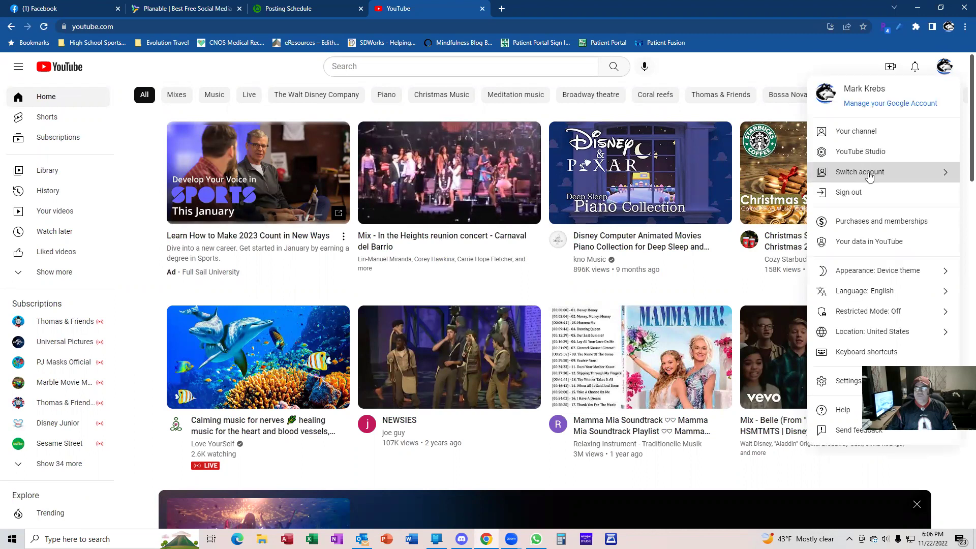
left_click(870, 173)
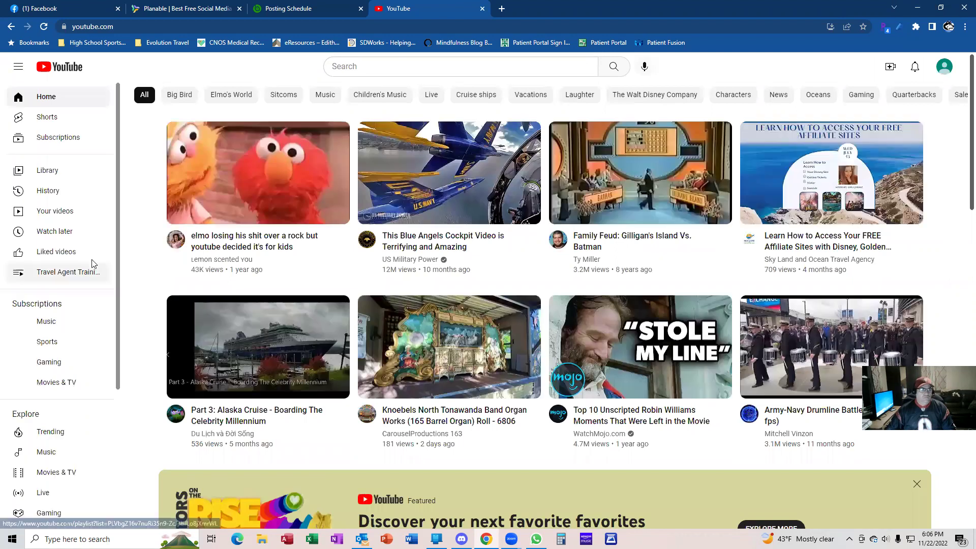
left_click(62, 213)
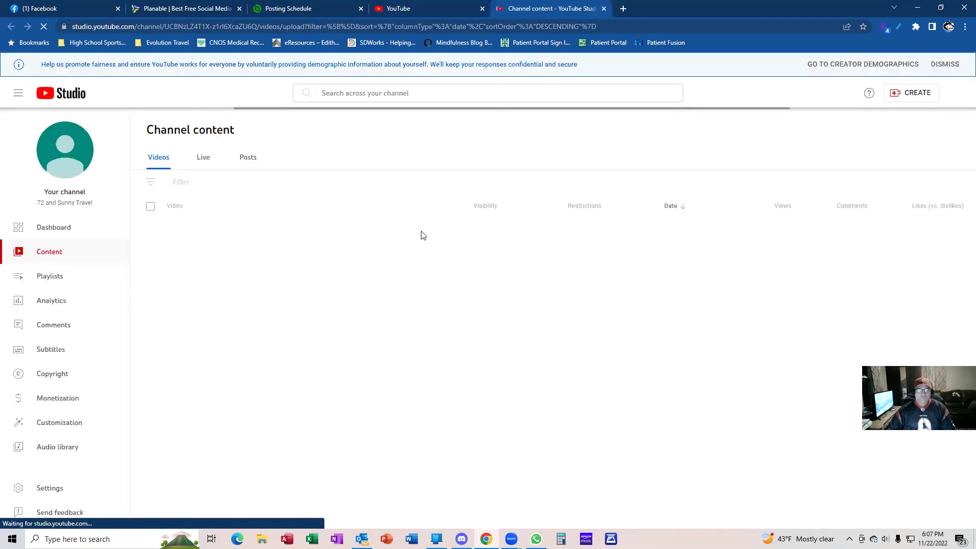
Scroll down and back up through the channel's YouTube Studio Videos list
scroll(422, 264, "down", 1)
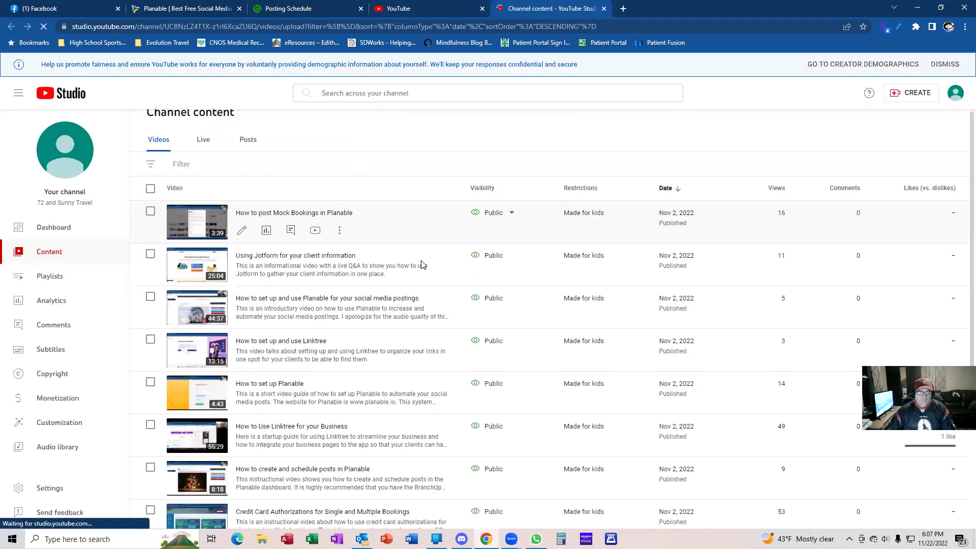
scroll(419, 264, "down", 2)
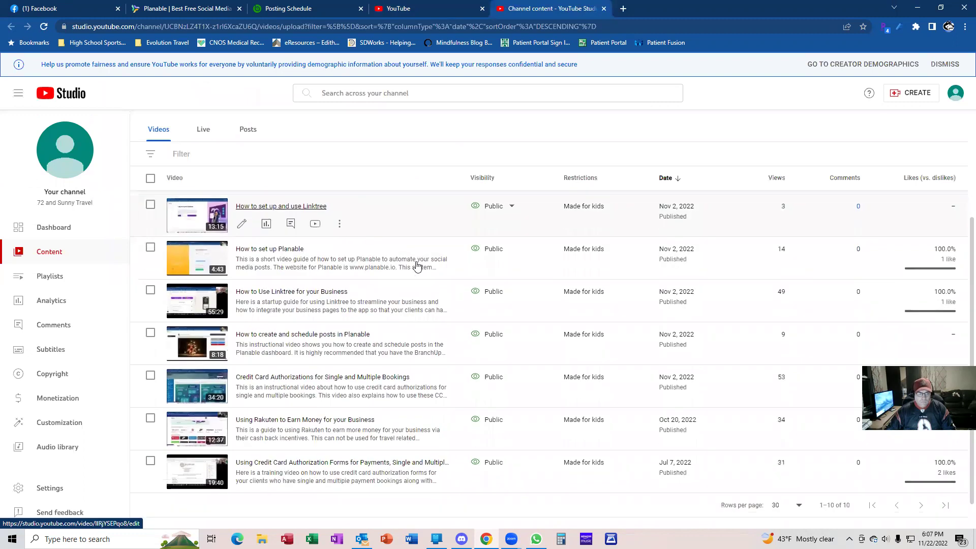
scroll(418, 265, "down", 1)
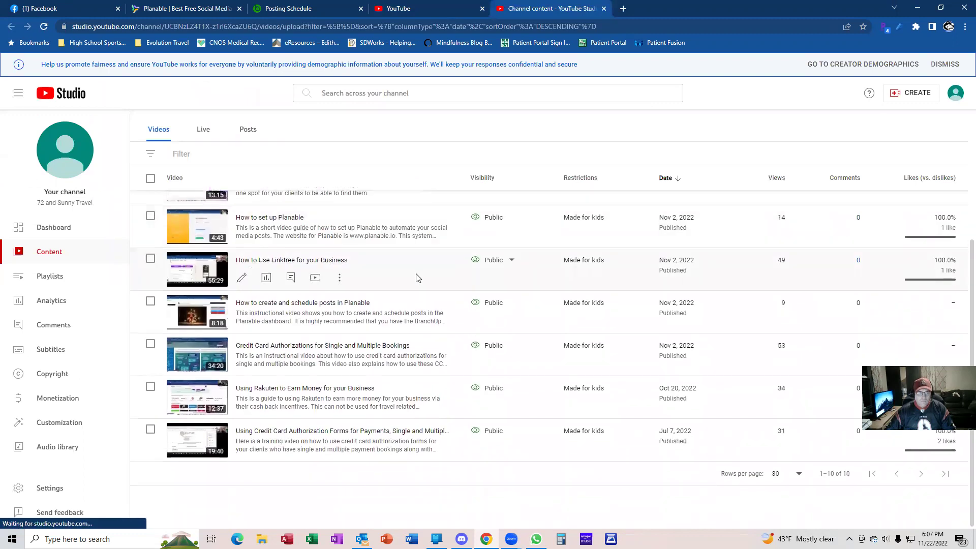
scroll(417, 272, "up", 2)
scroll(417, 278, "up", 3)
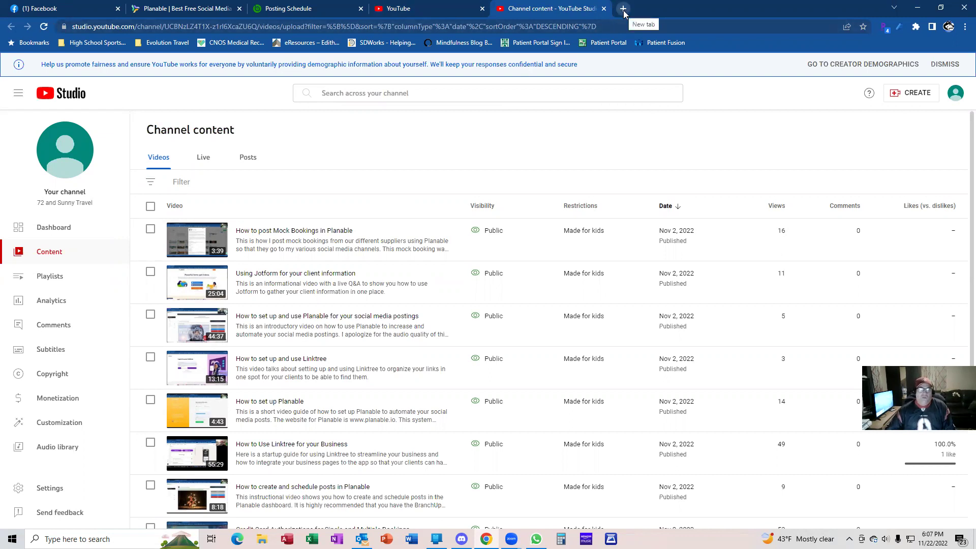
Load the BranchUp website in another new browser tab
left_click(623, 9)
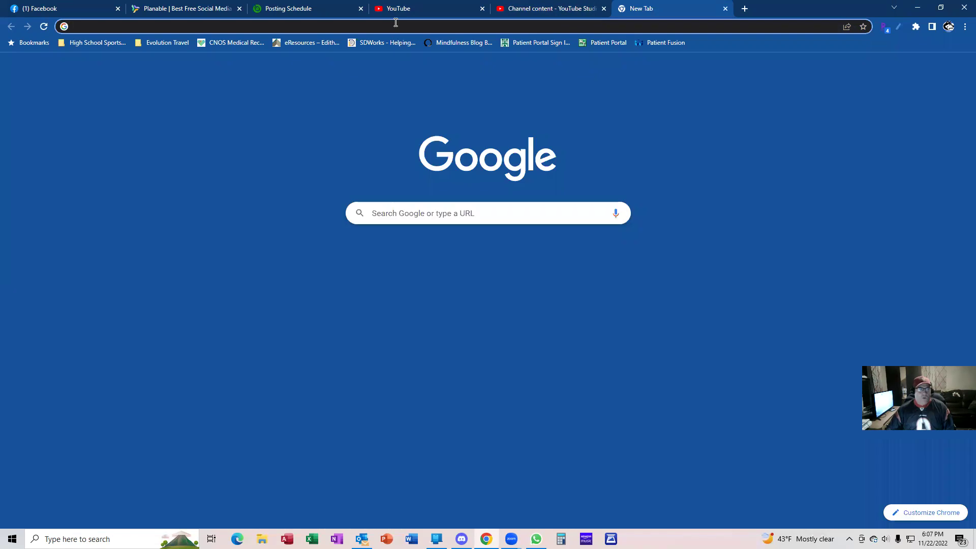
type("www.br")
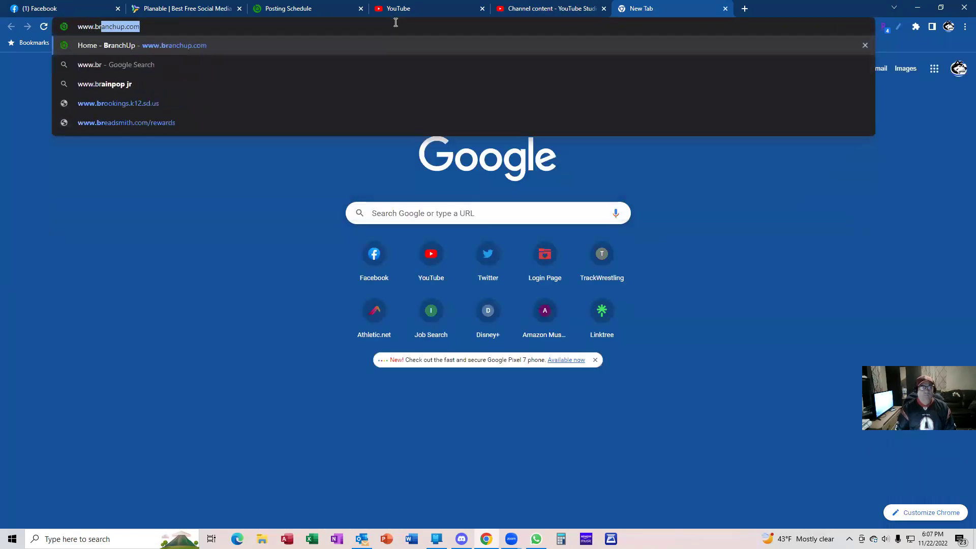
type("an")
key("Return")
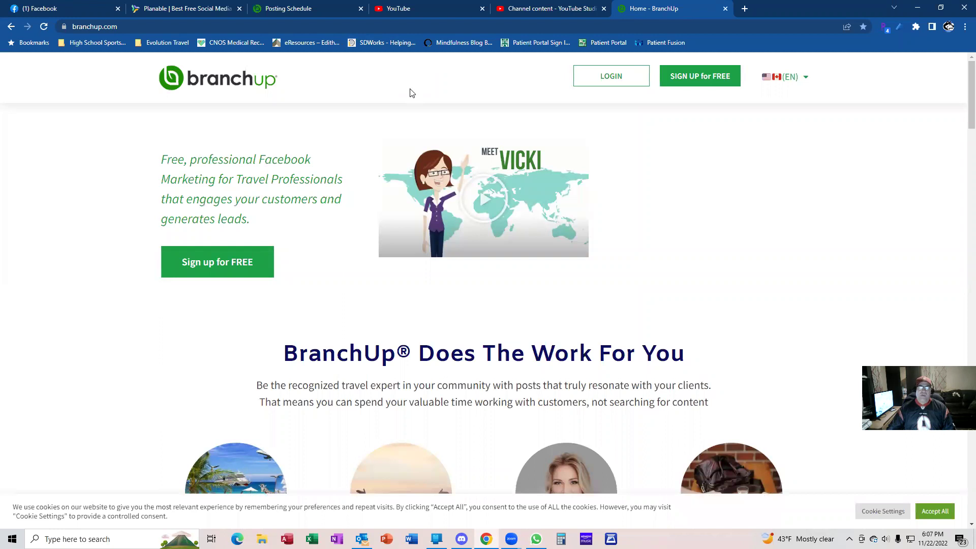
Log out of the previously signed-in BranchUp account
left_click(698, 101)
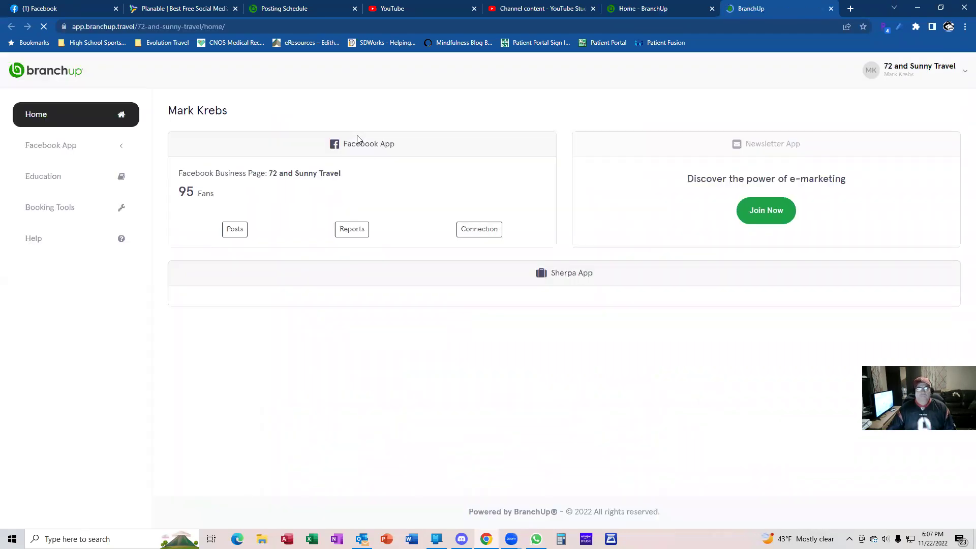
left_click(895, 77)
left_click(864, 312)
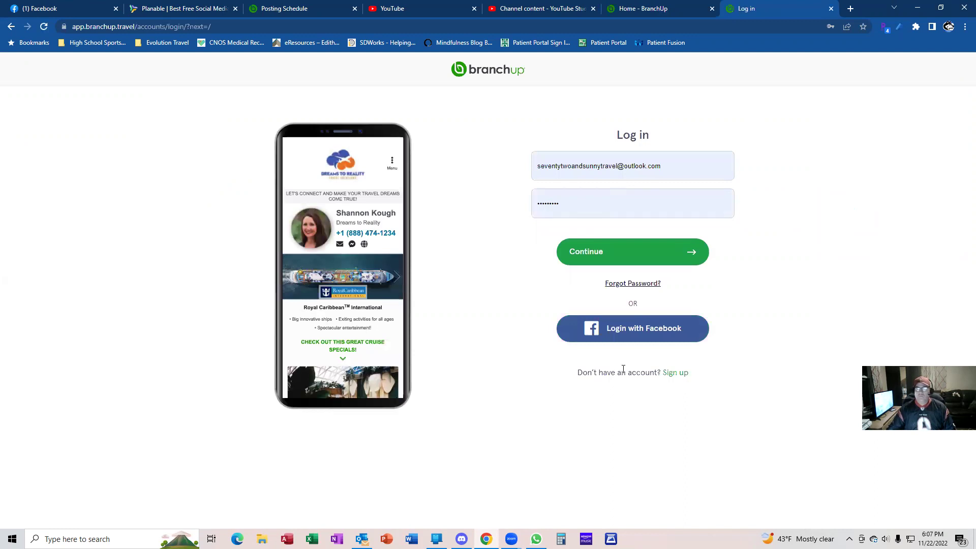
On the new-account form, enter the first name, last name and business e-mail address
left_click(676, 376)
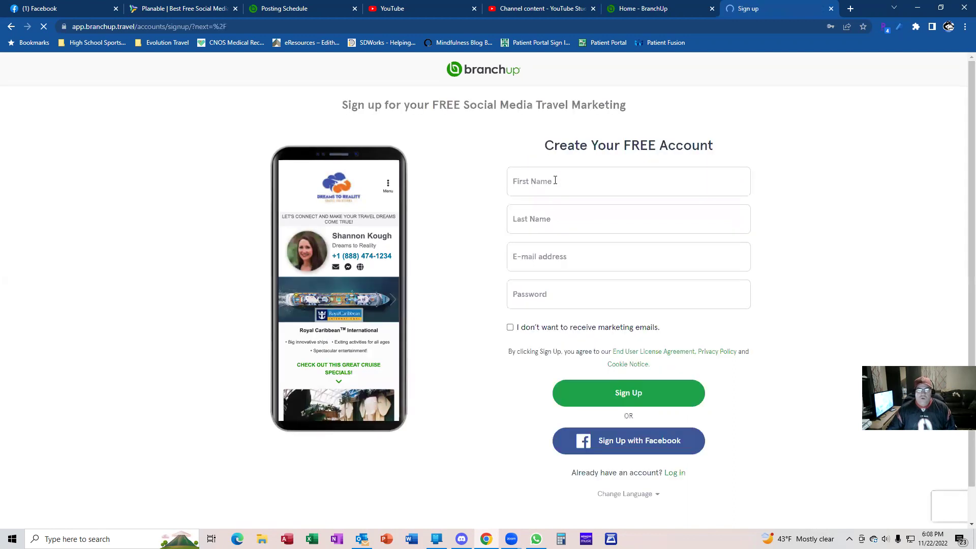
left_click(555, 180)
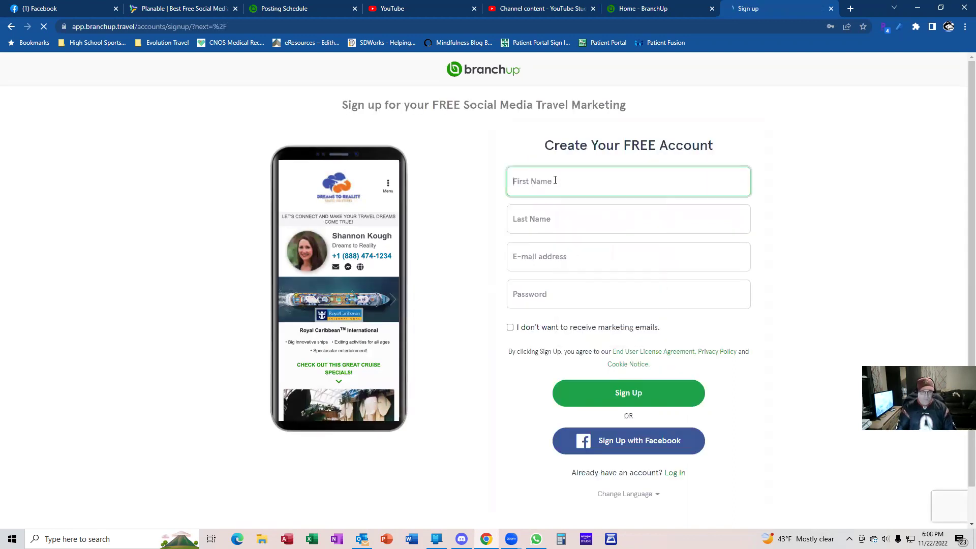
key("Tab")
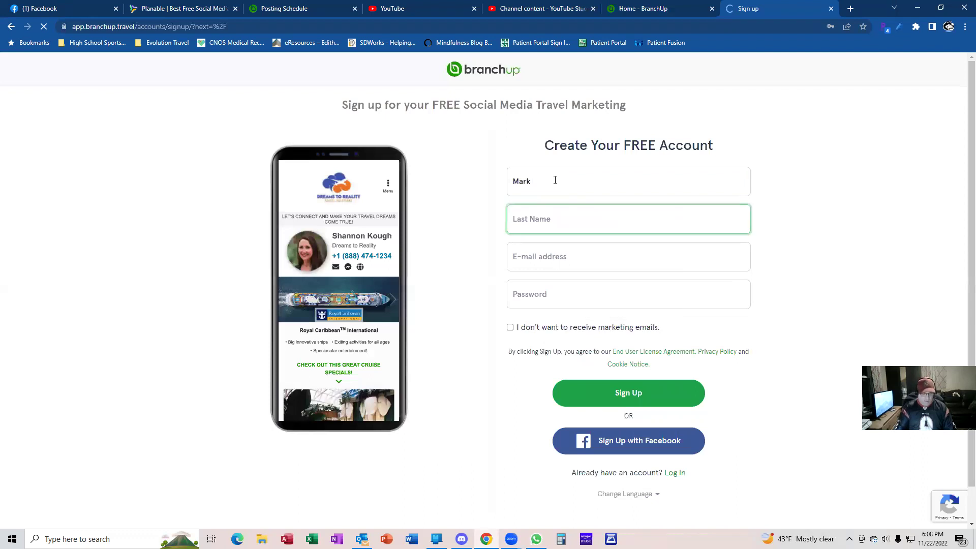
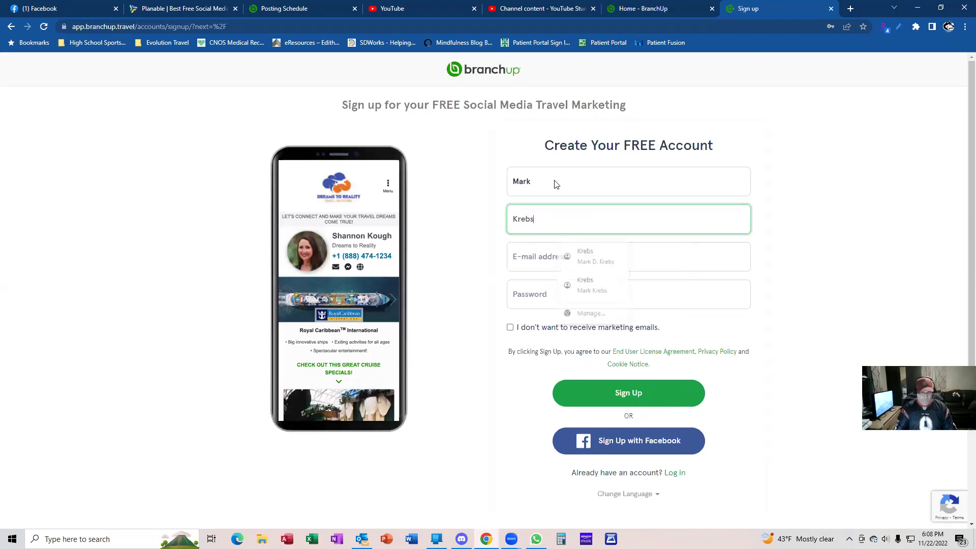
key("Tab")
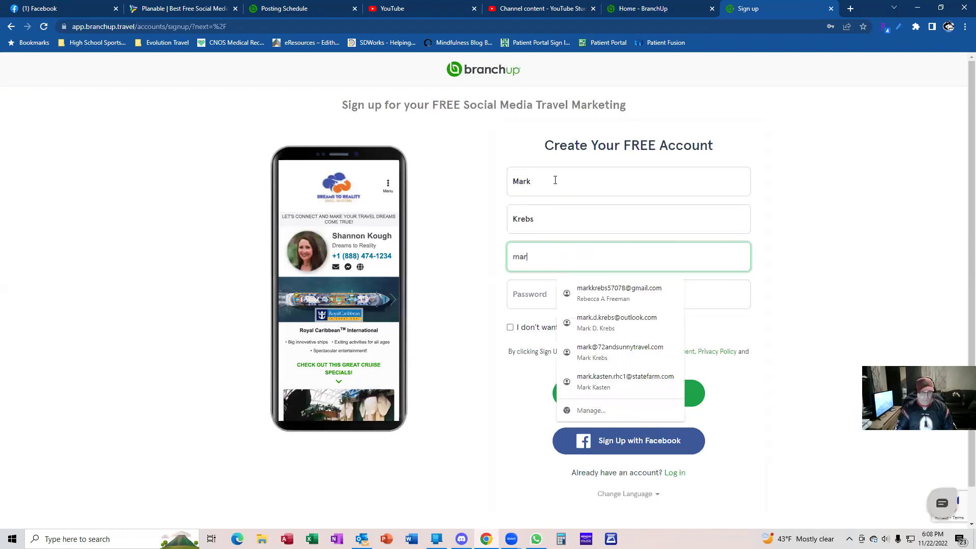
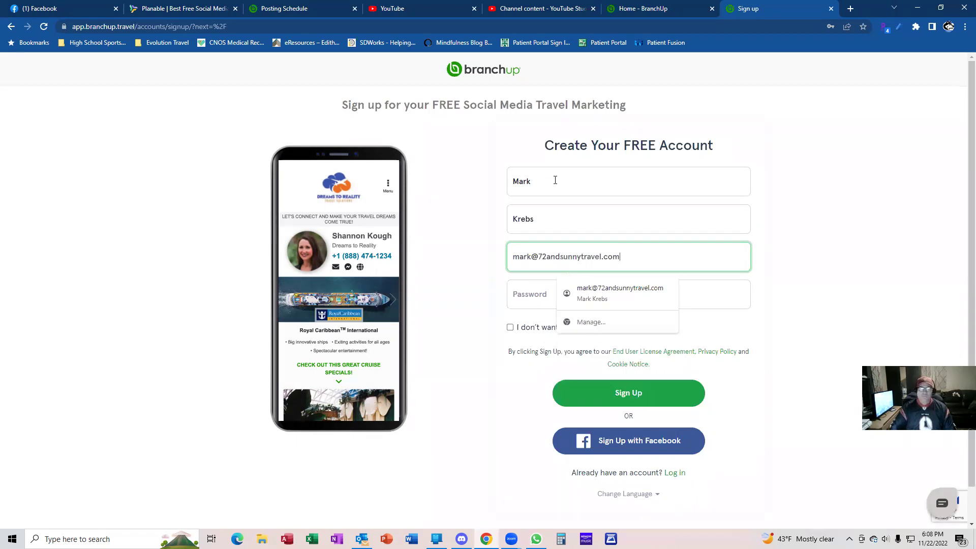
key("Tab")
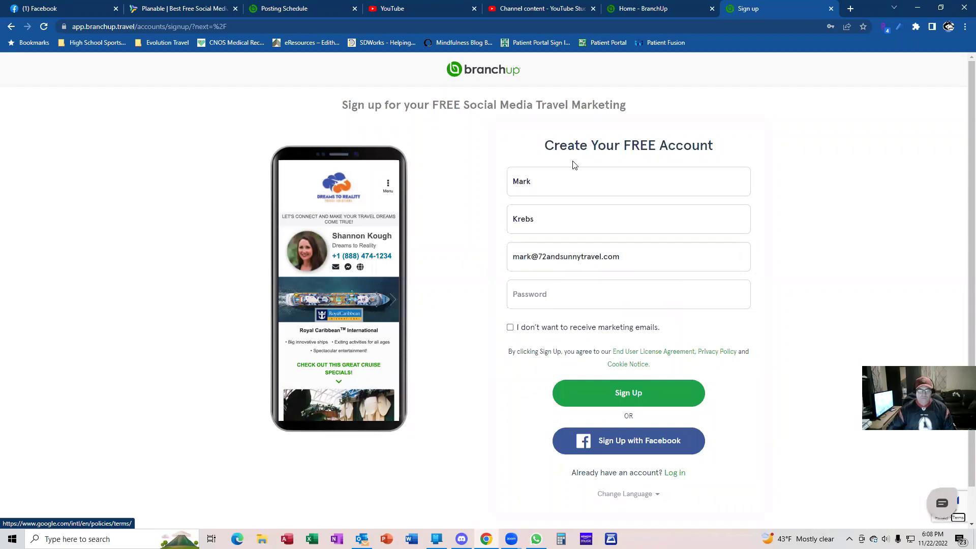
Enter the account password, decline marketing e-mails and submit the sign-up
left_click(549, 288)
type("•••")
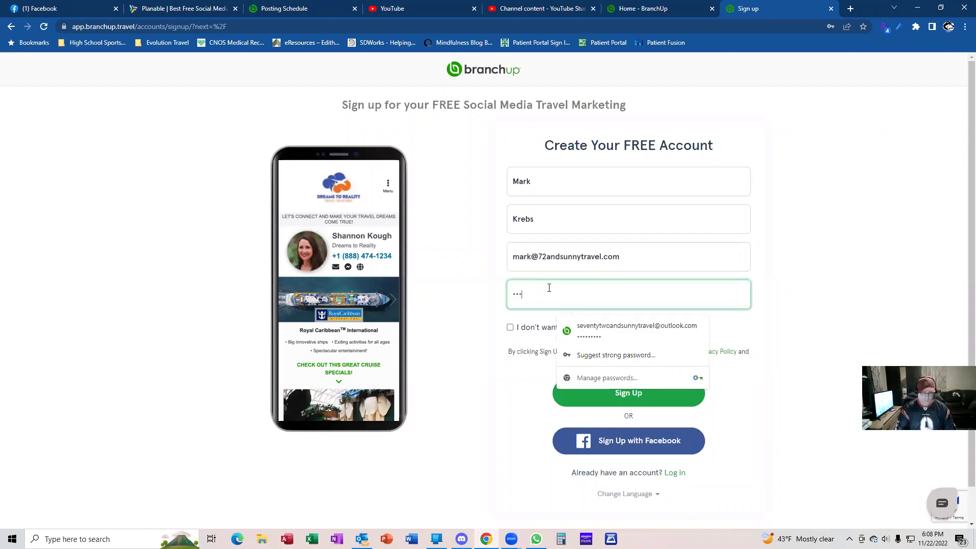
type("•••••••")
left_click(510, 328)
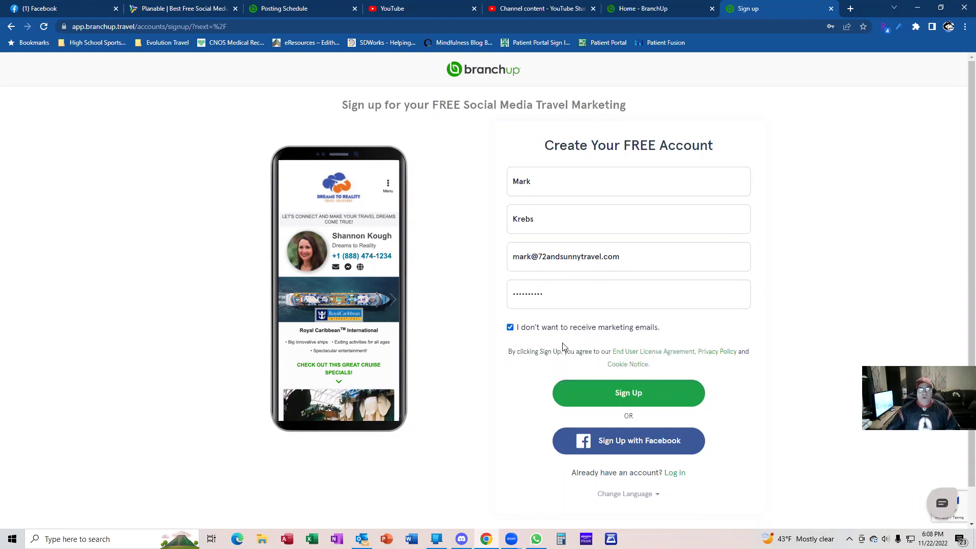
left_click(656, 397)
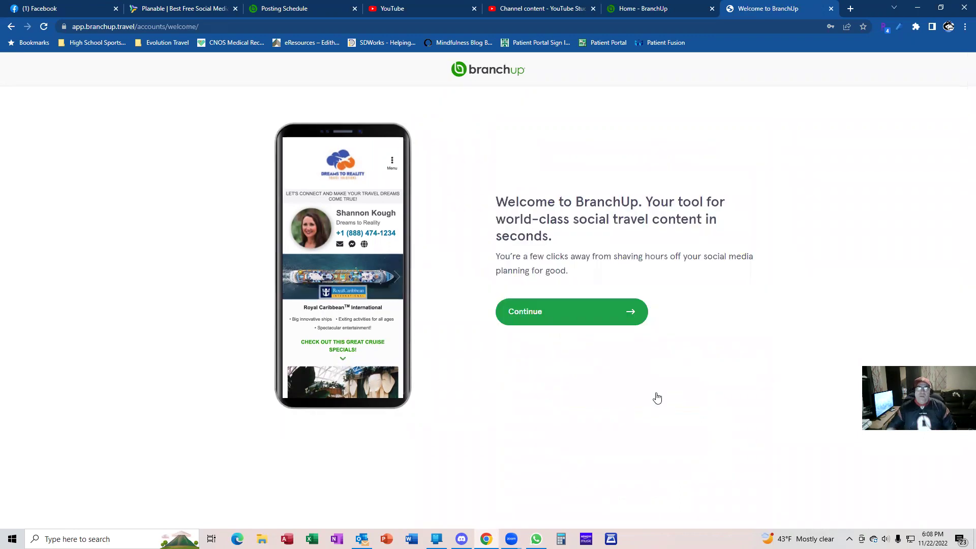
Continue to profile setup and describe the business as Home based Agent with license Not required
left_click(606, 312)
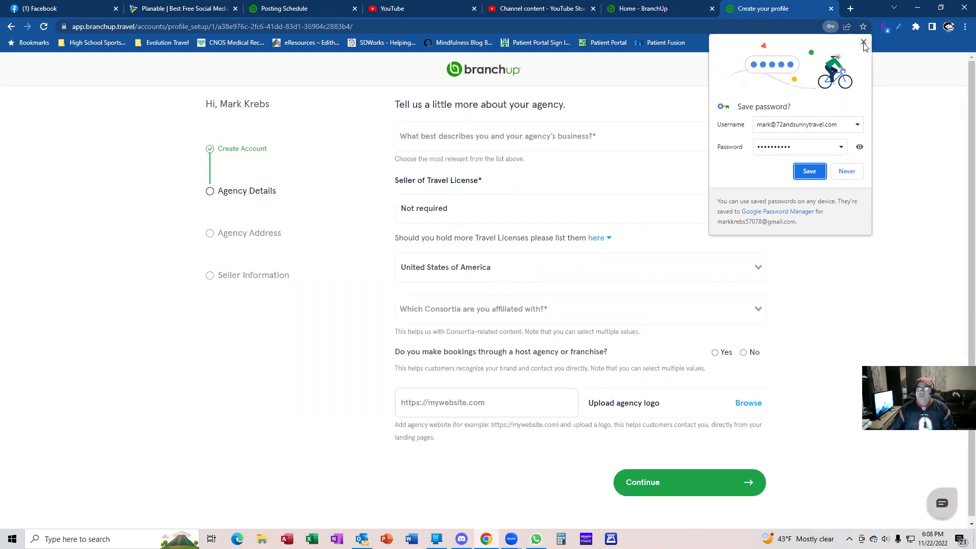
left_click(697, 114)
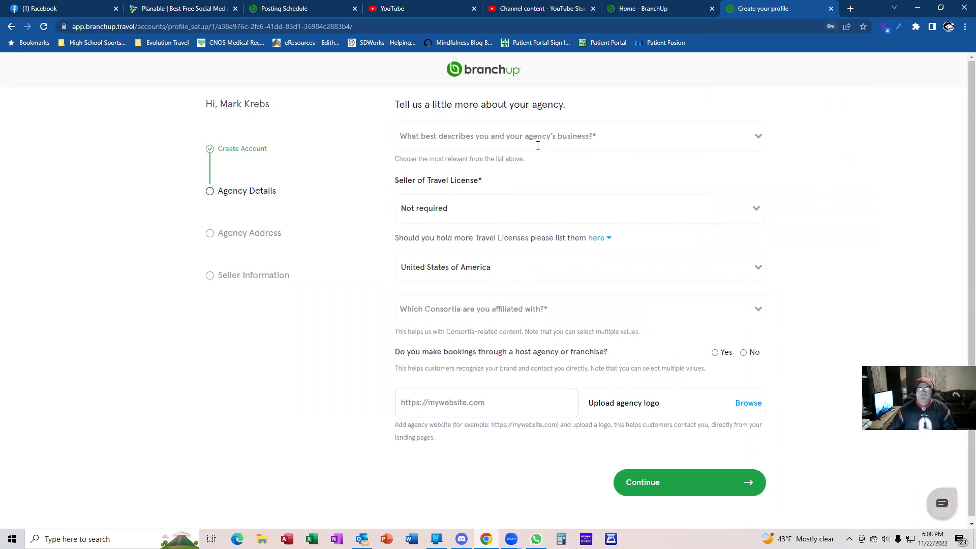
left_click(758, 136)
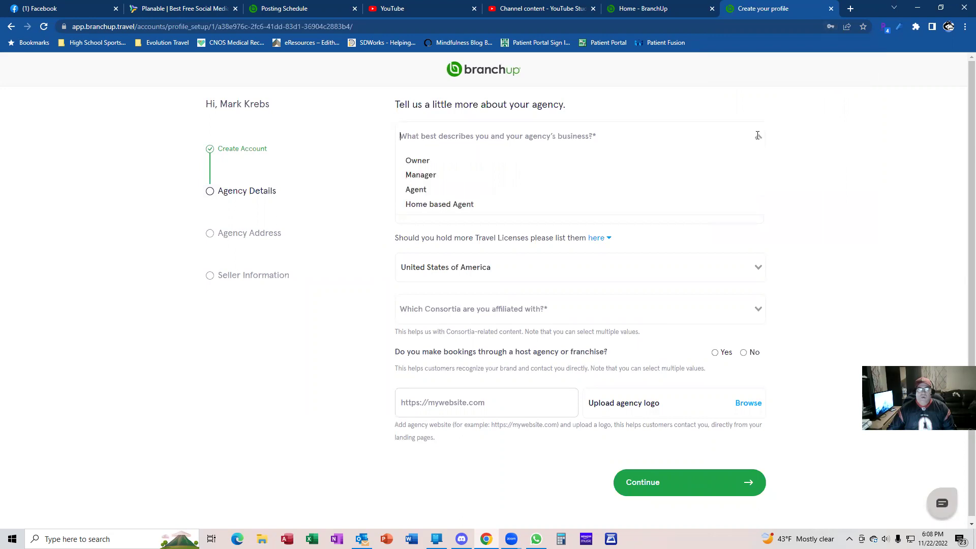
left_click(467, 205)
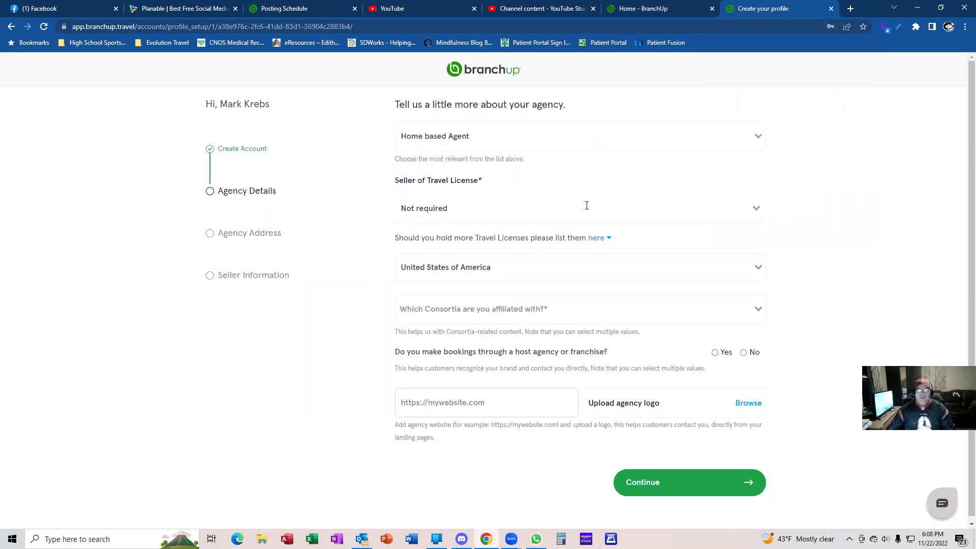
left_click(753, 211)
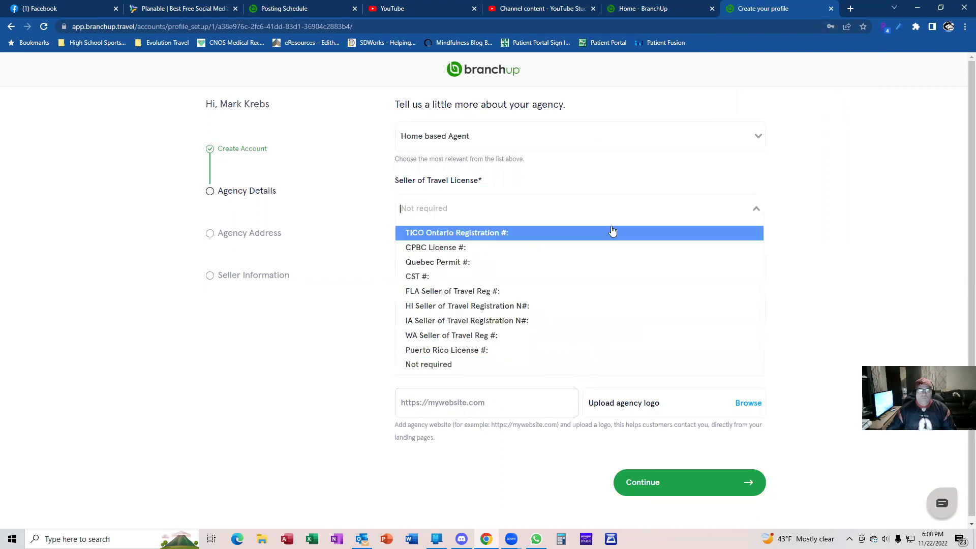
left_click(490, 369)
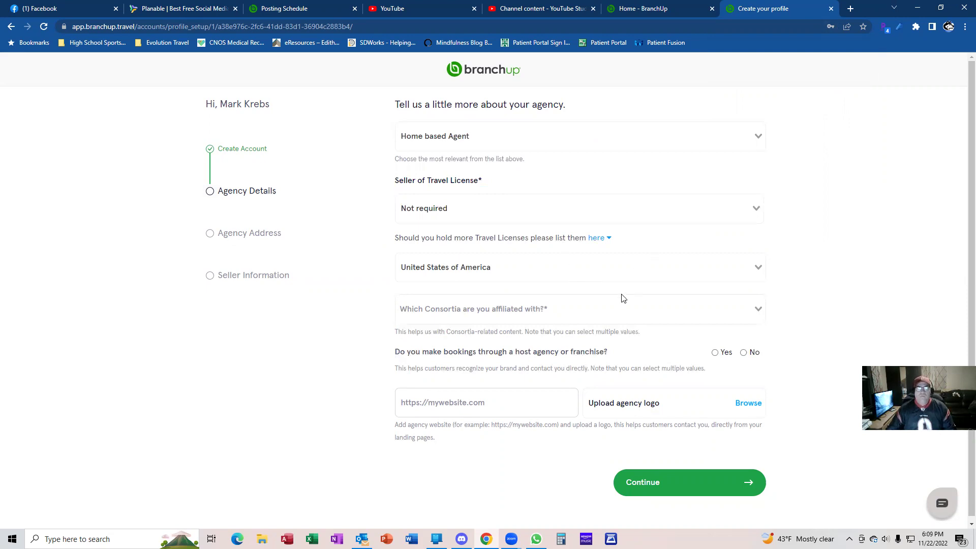
Choose Travel Leaders Network as consortium and Archer Travel Group as host agency
left_click(758, 307)
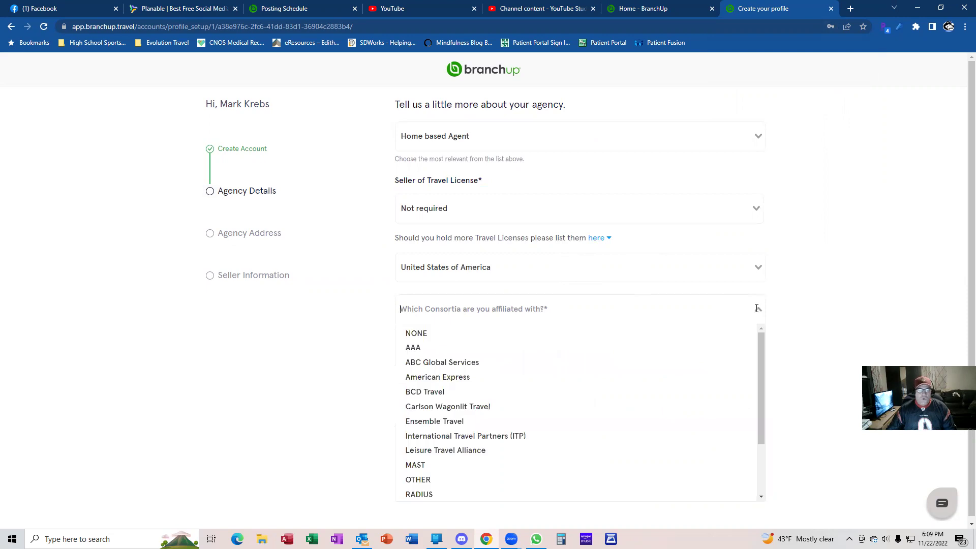
scroll(494, 442, "down", 2)
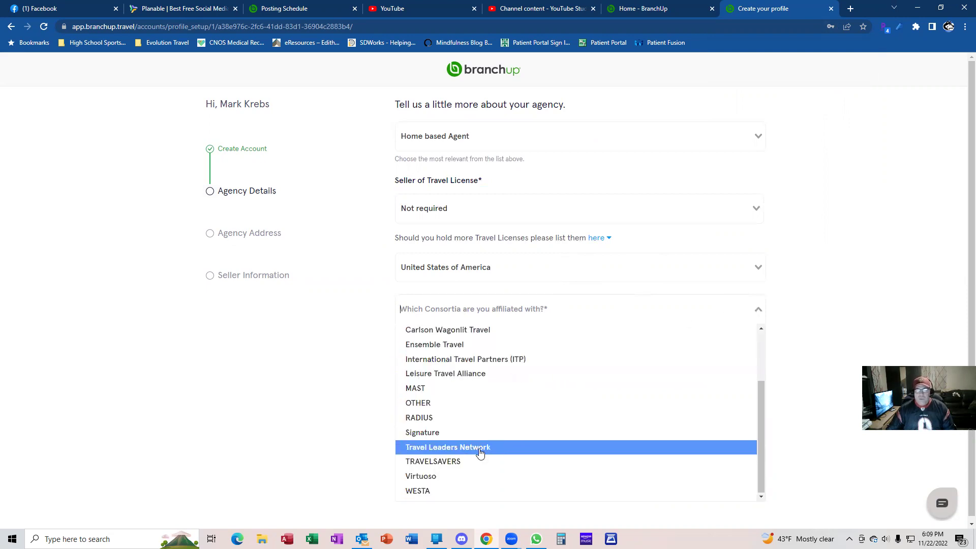
left_click(480, 448)
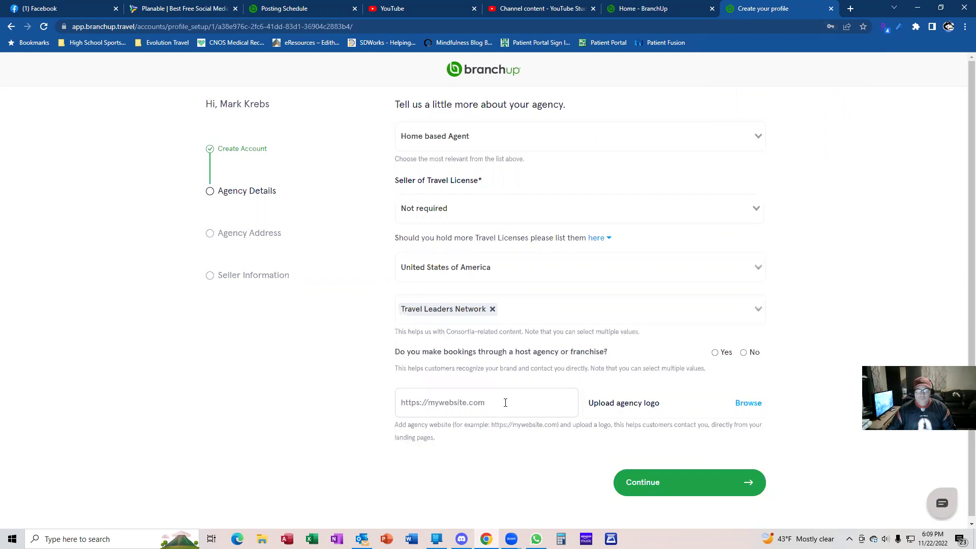
left_click(714, 352)
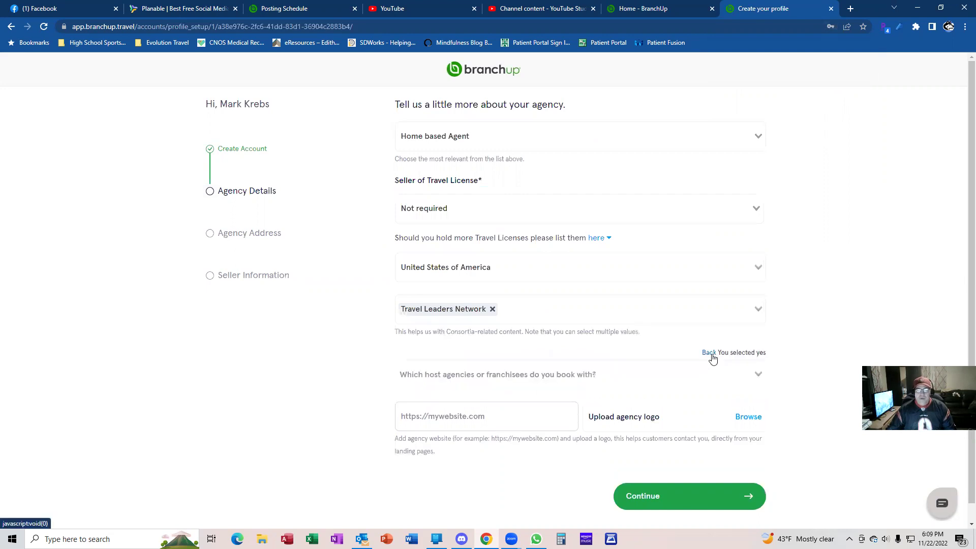
left_click(759, 375)
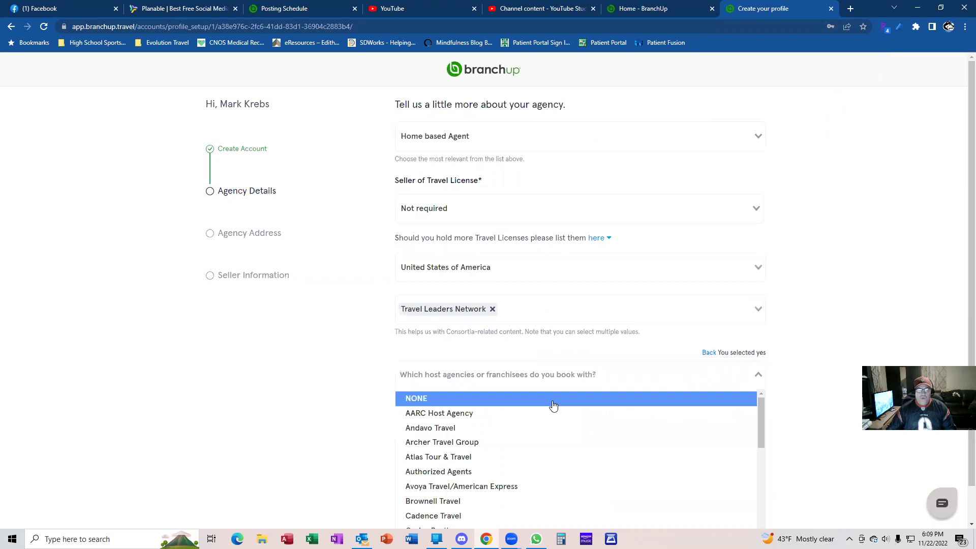
left_click(496, 446)
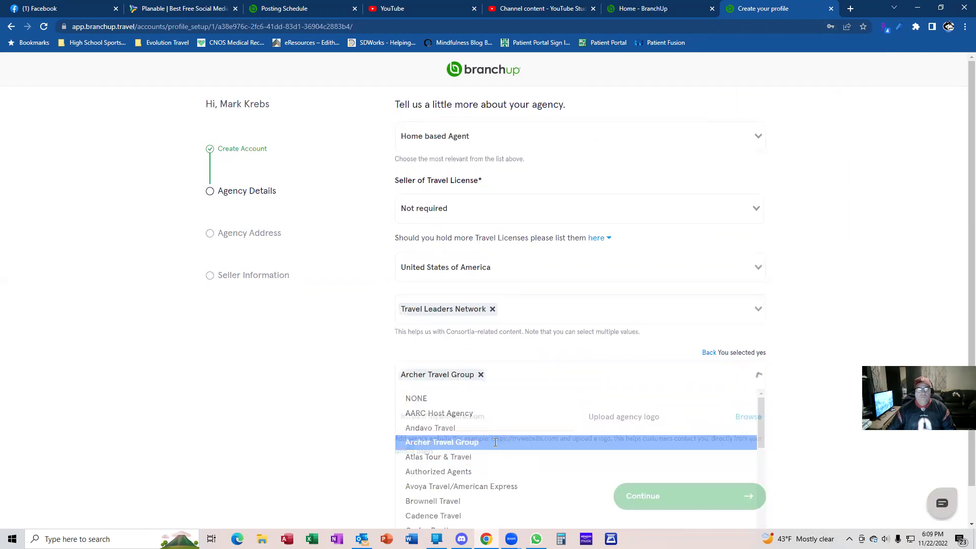
left_click(499, 423)
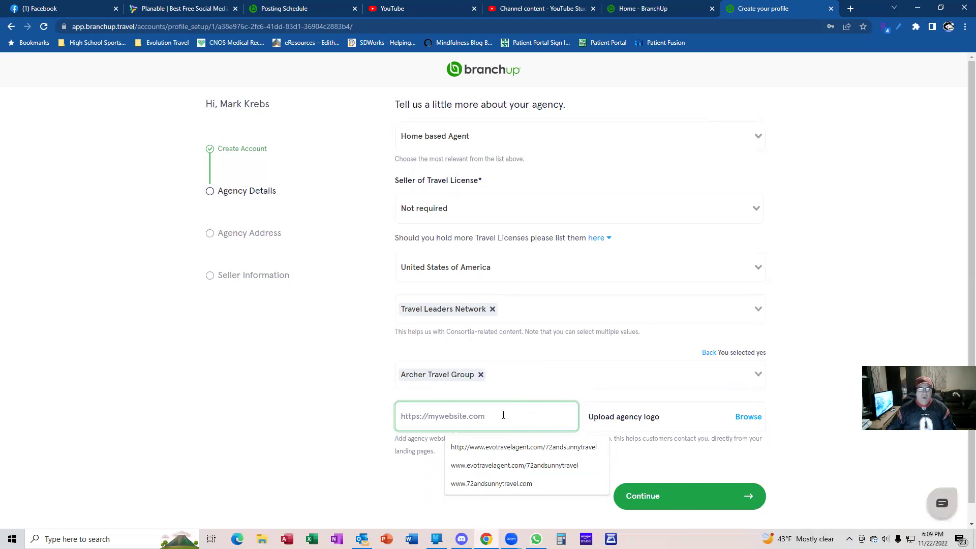
type("https")
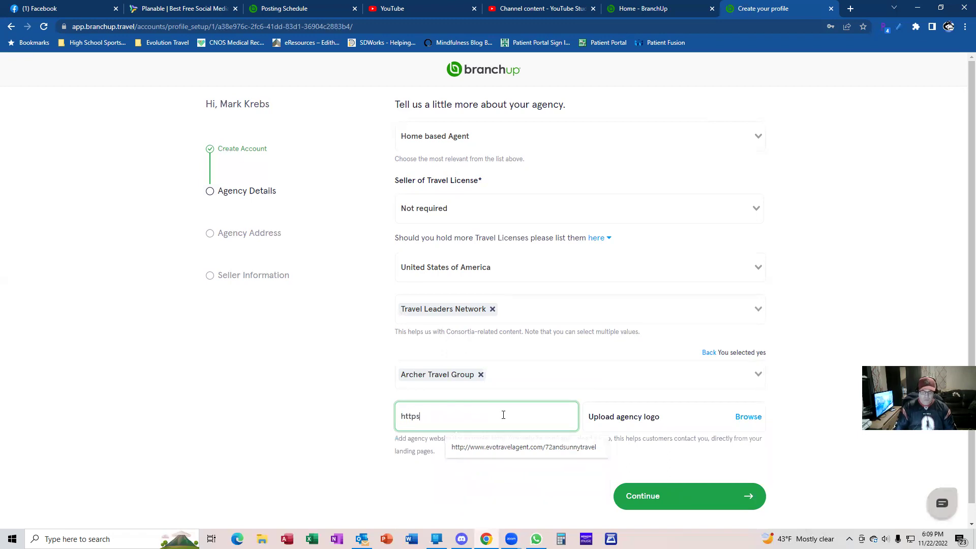
type("://www")
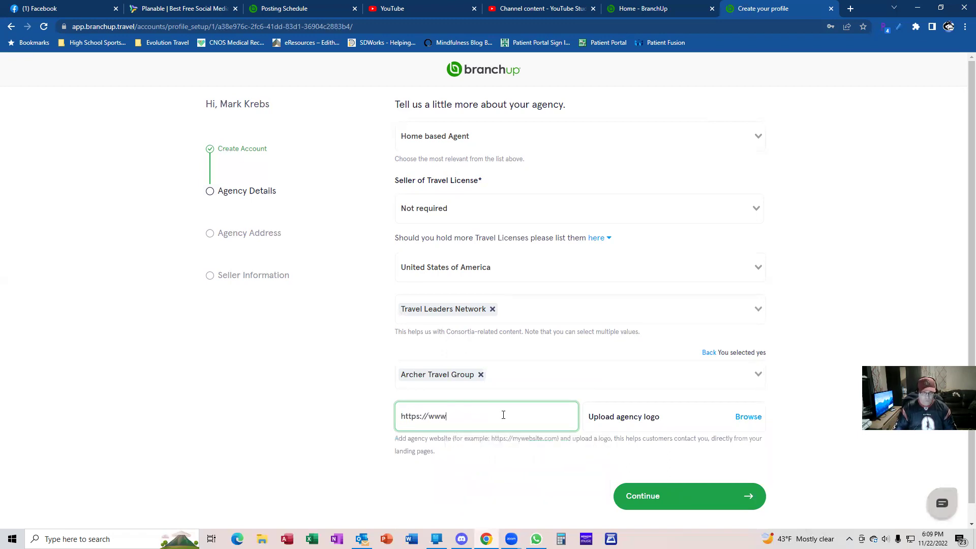
type(".72andsunny")
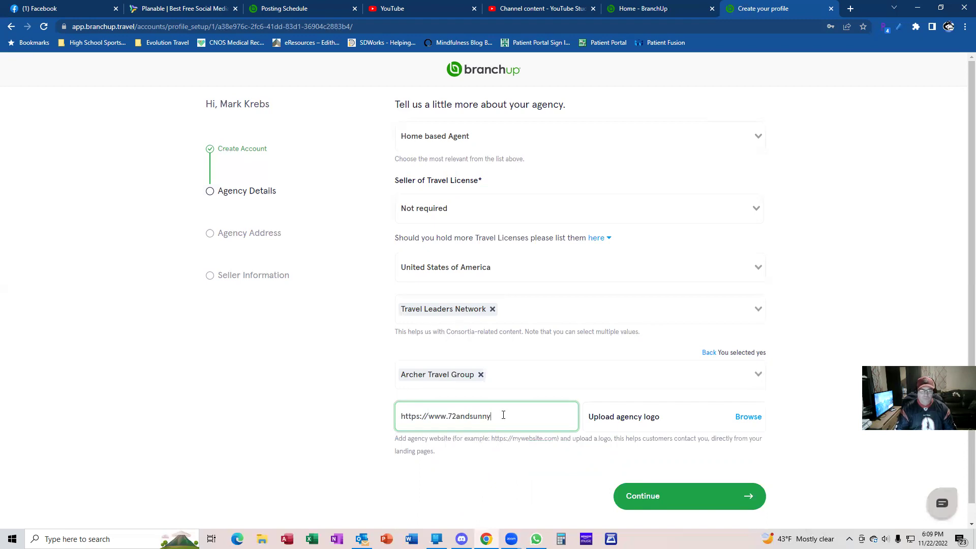
type("travel.com")
Upload 72 and Sunny Logo.jpg from the Desktop as the agency logo and continue
left_click(748, 417)
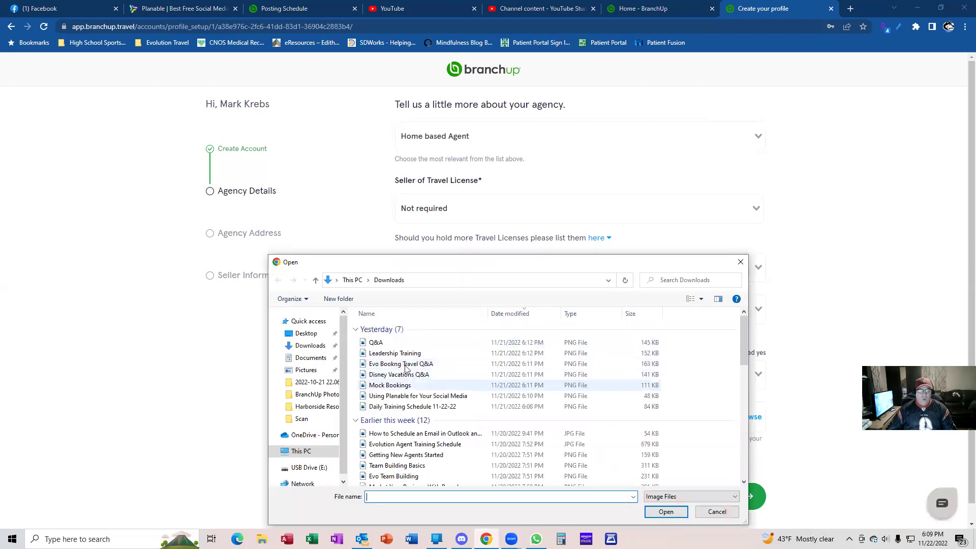
left_click(307, 333)
double_click(386, 418)
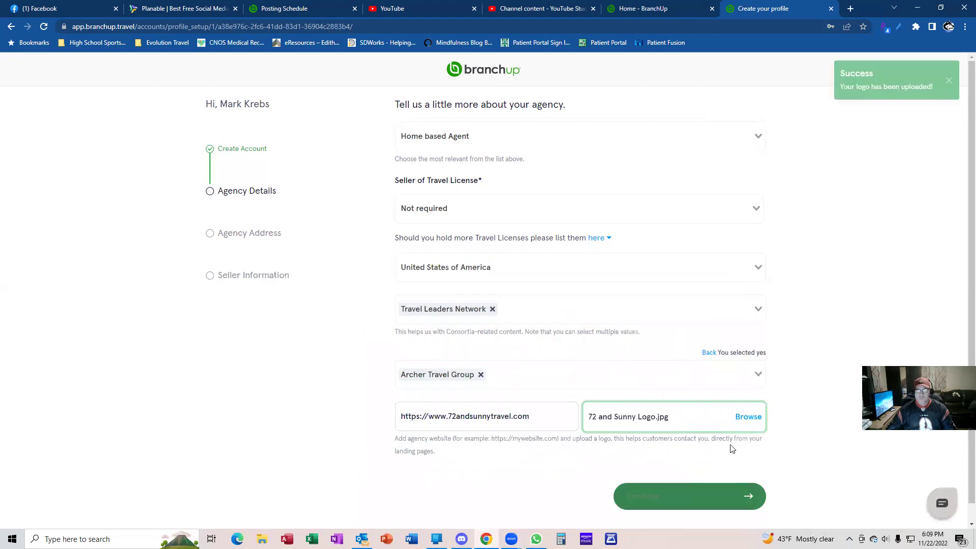
left_click(710, 496)
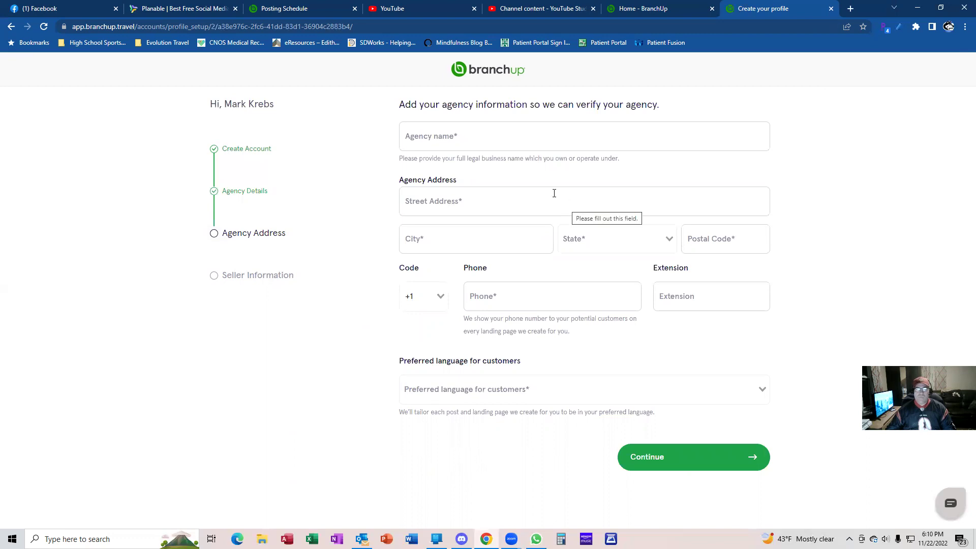
Enter the agency name 72 and Sunny Travel, its street address and city Vermillion
left_click(478, 143)
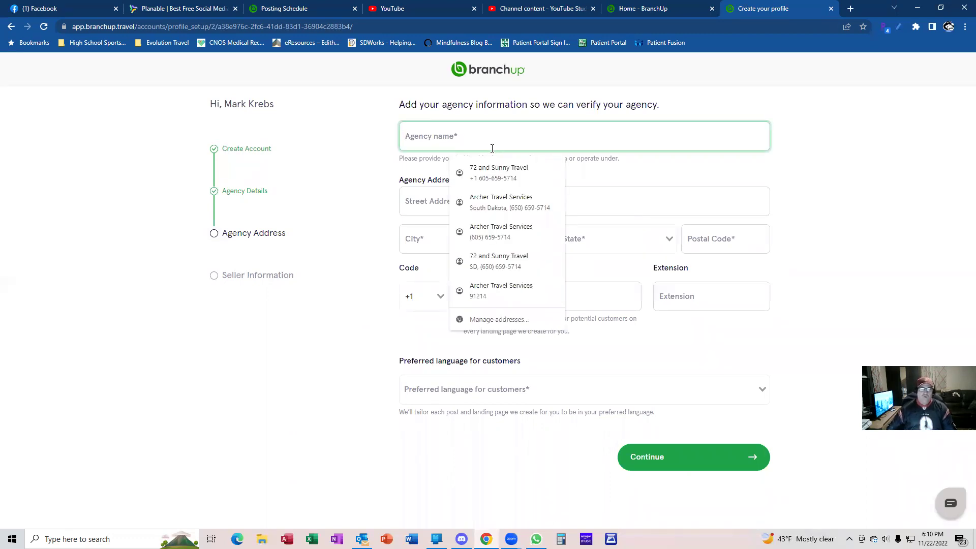
type("Archer")
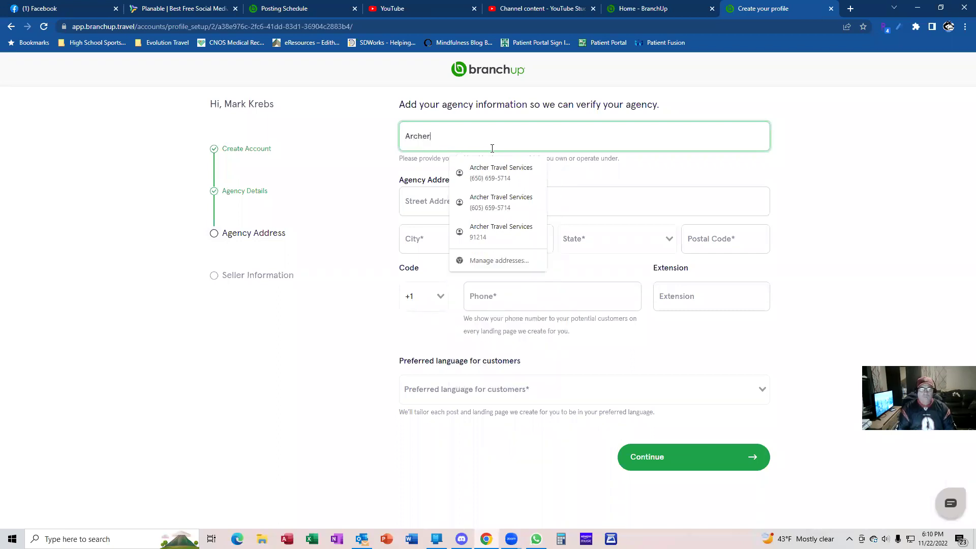
type(" Travel A")
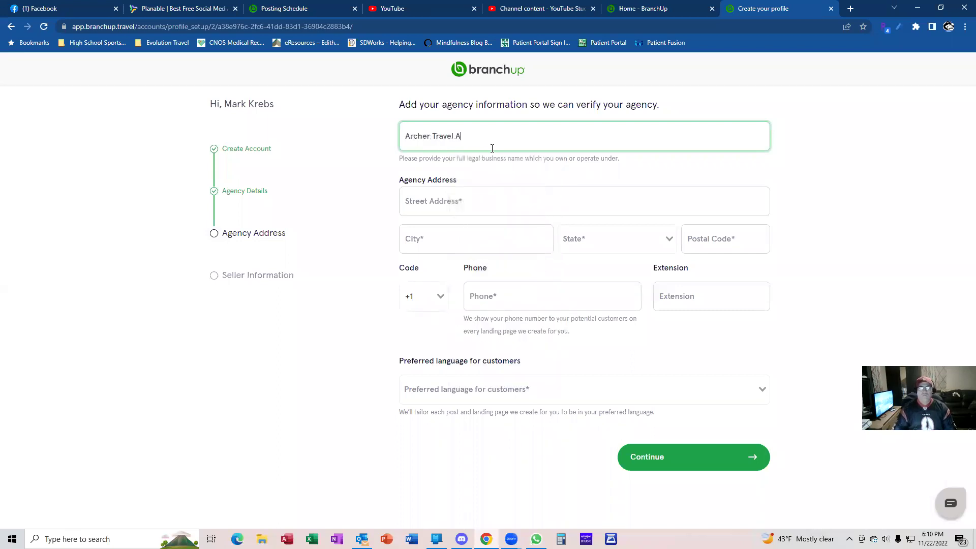
key("BackSpace")
key("BackSpace")
key("BackSpace")
key("BackSpace")
key("BackSpace")
key("BackSpace")
key("BackSpace")
key("BackSpace")
key("BackSpace")
key("BackSpace")
key("BackSpace")
key("BackSpace")
key("BackSpace")
key("BackSpace")
key("BackSpace")
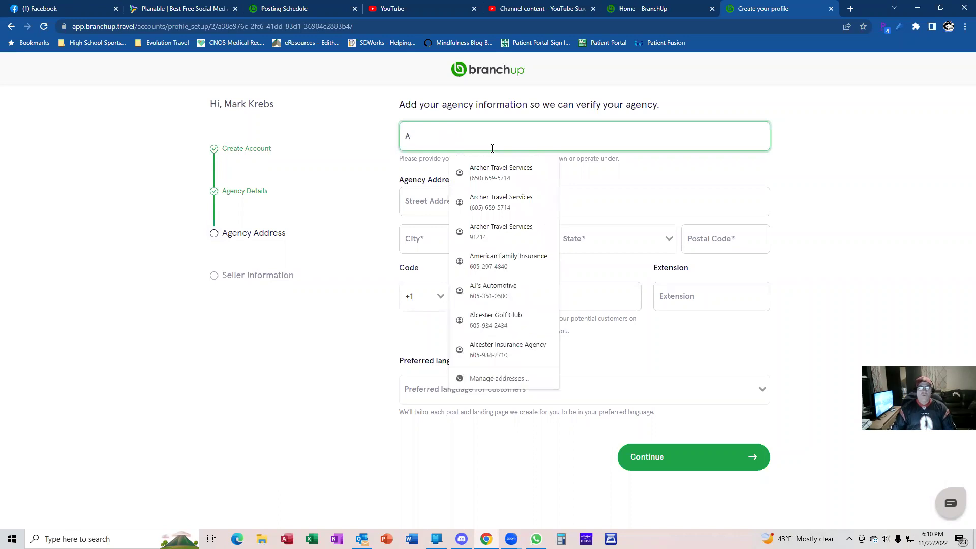
type("72 ")
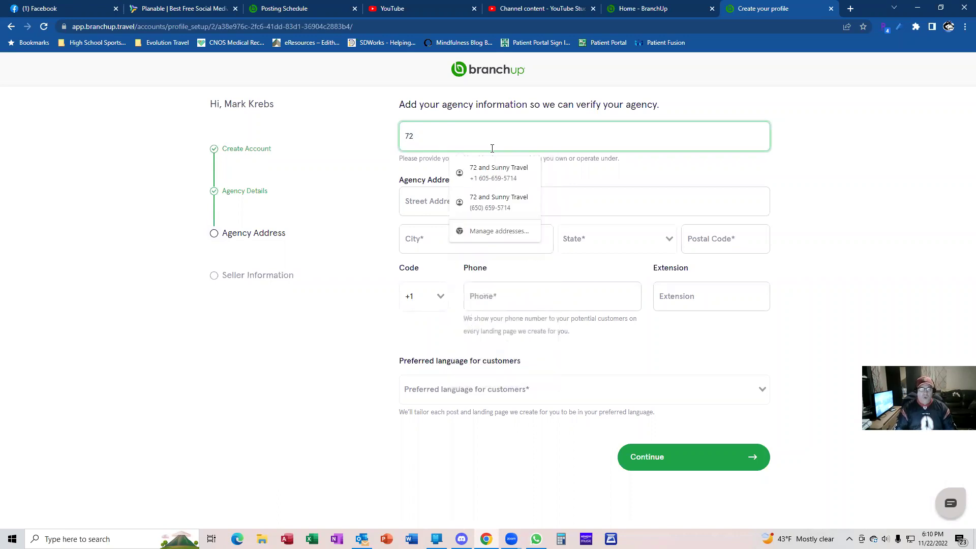
type("a")
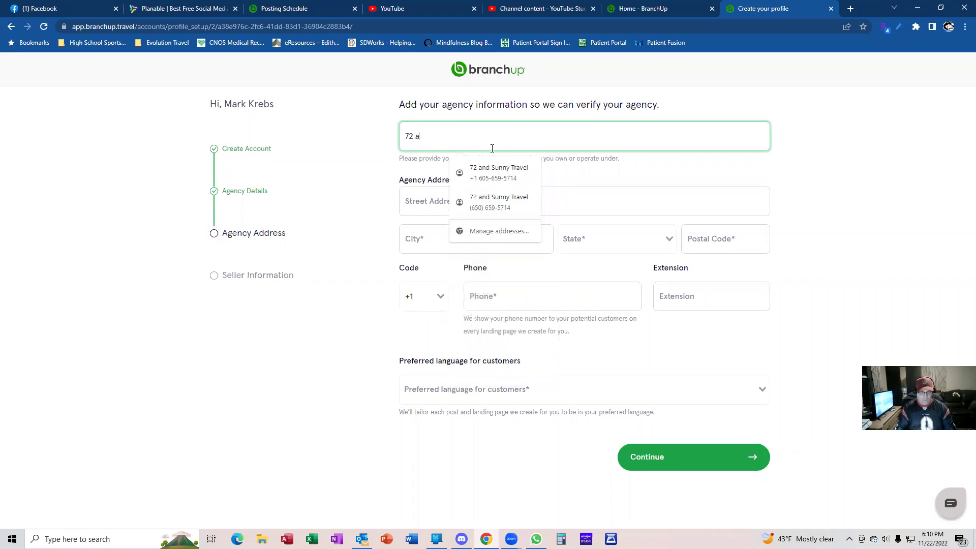
type("nd Sunny Travel")
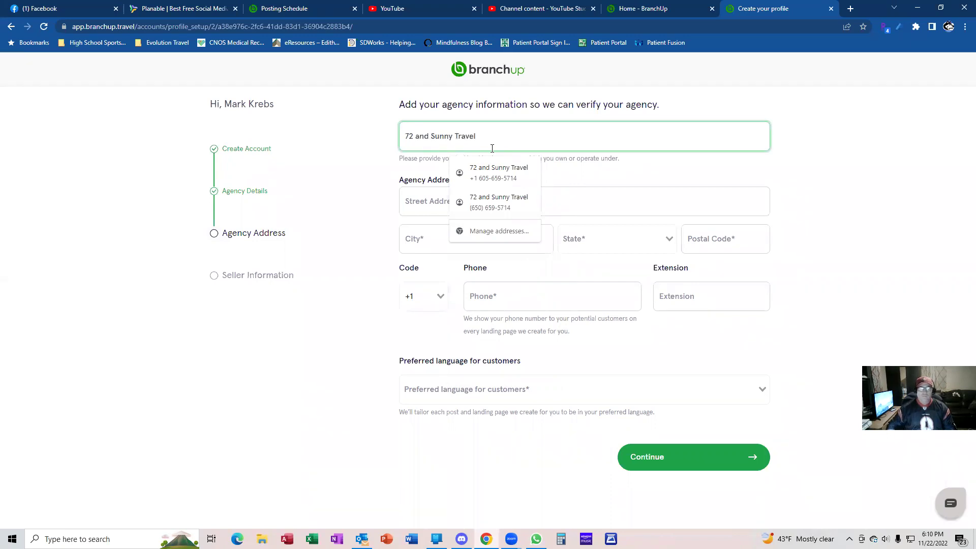
key("Tab")
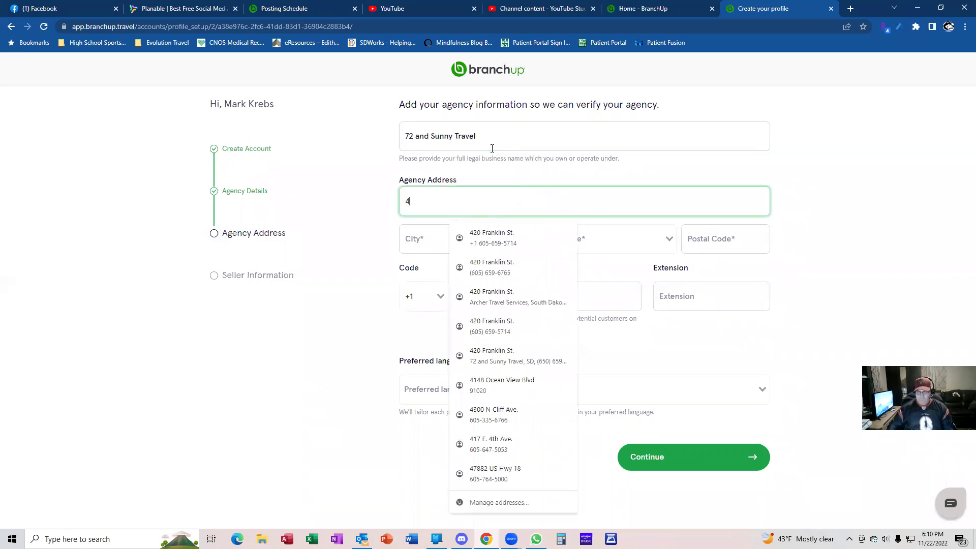
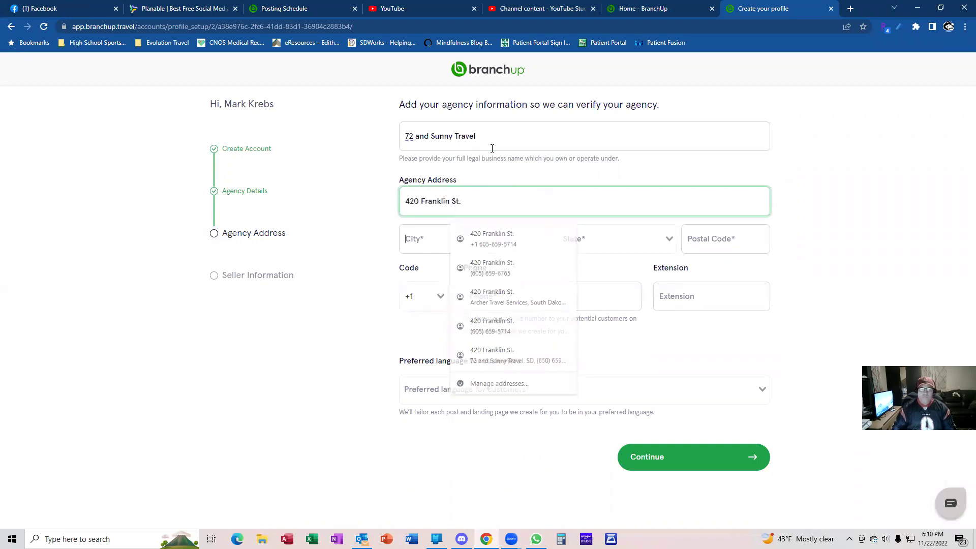
key("Tab")
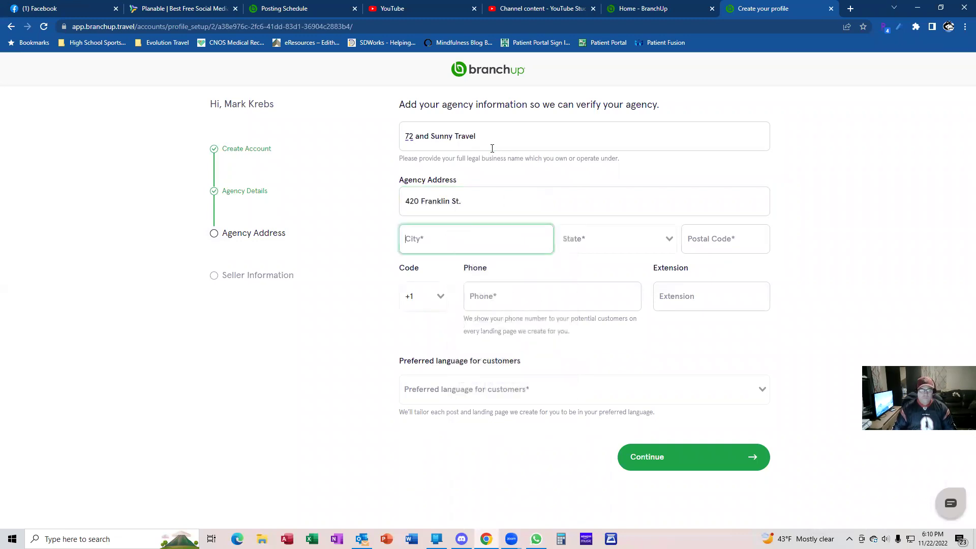
type("Vermillion")
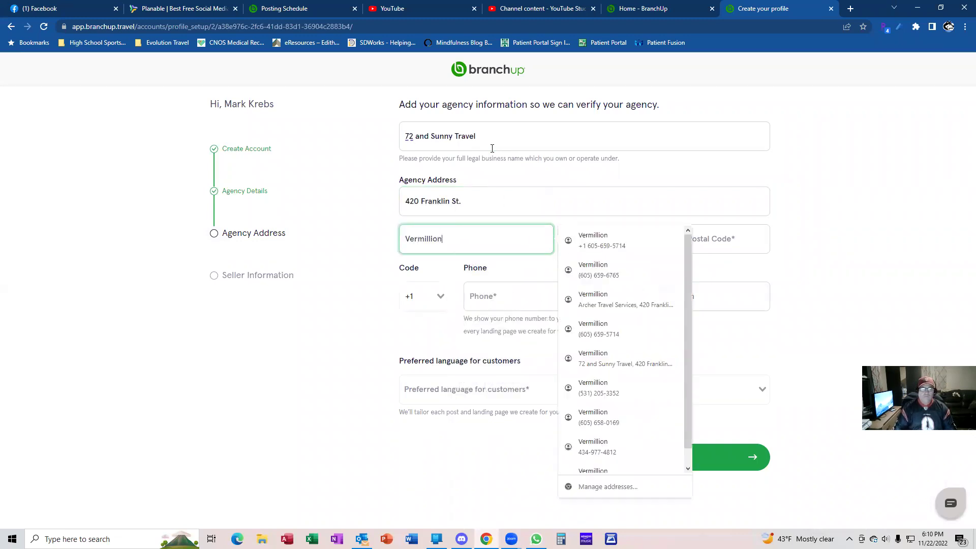
Set the state to South Dakota, filling the address from saved autofill details
key("Tab")
type("ss")
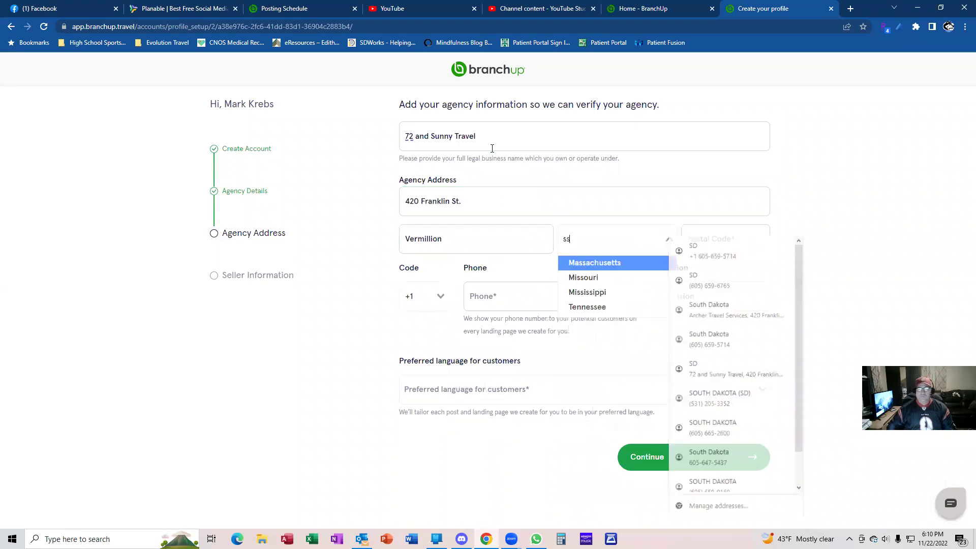
key("BackSpace")
type("d")
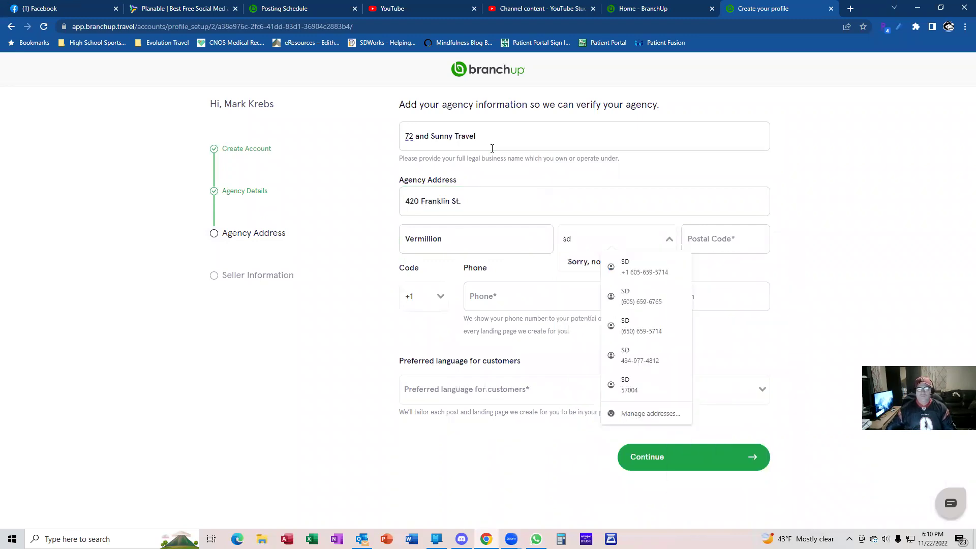
left_click(623, 264)
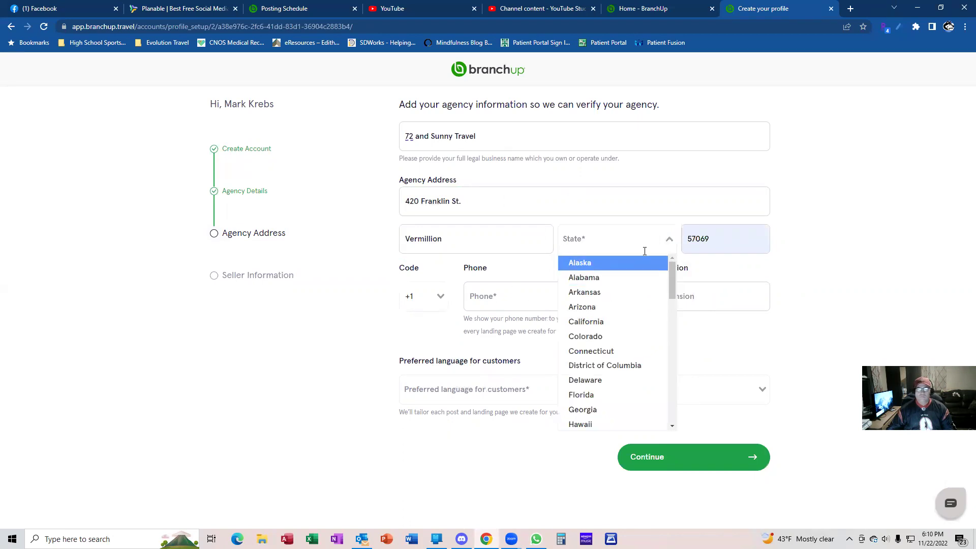
scroll(602, 333, "down", 10)
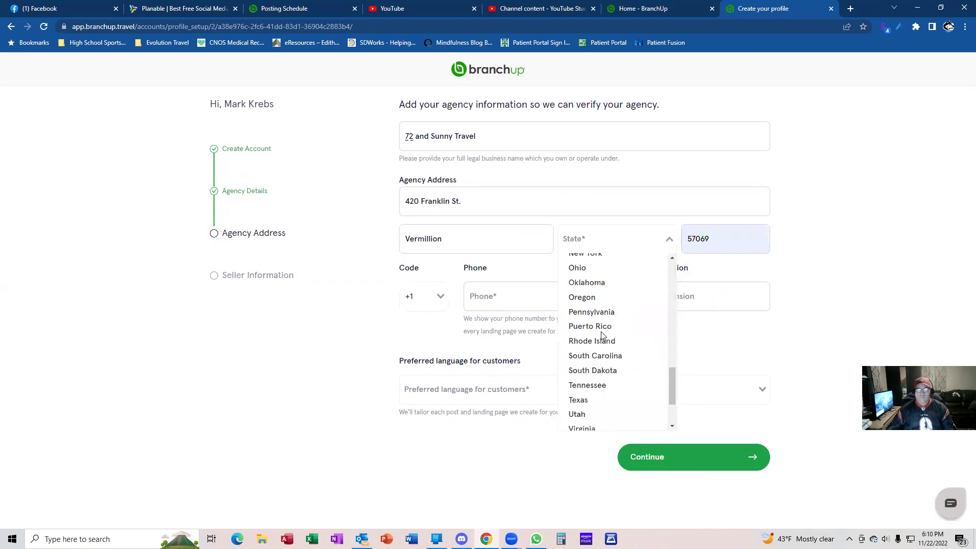
left_click(607, 371)
Enter the agency phone number and choose English as preferred customer language
left_click(518, 297)
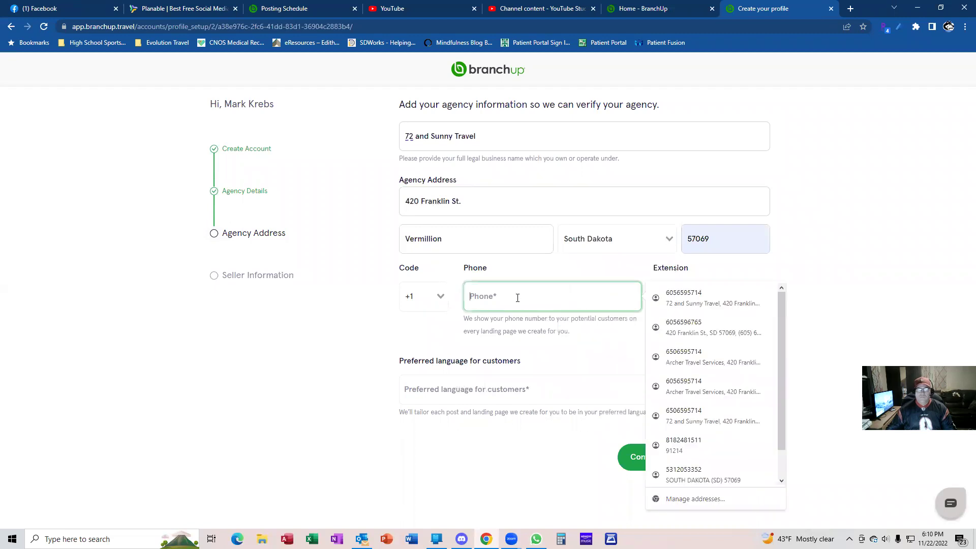
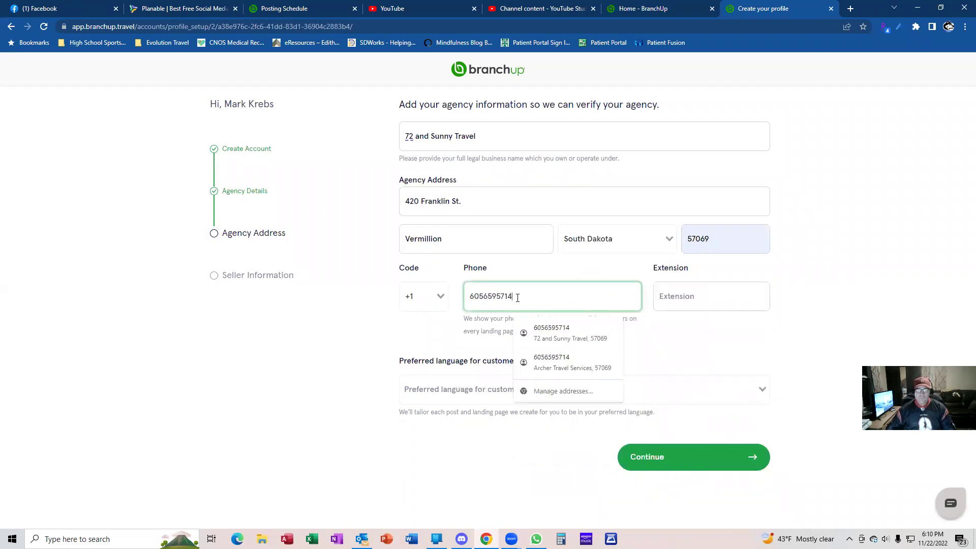
left_click(475, 388)
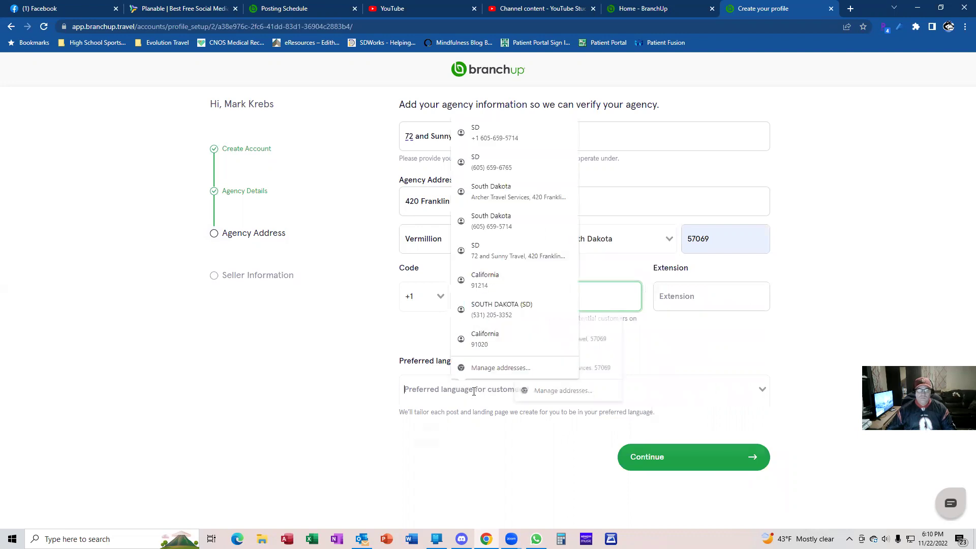
left_click(421, 413)
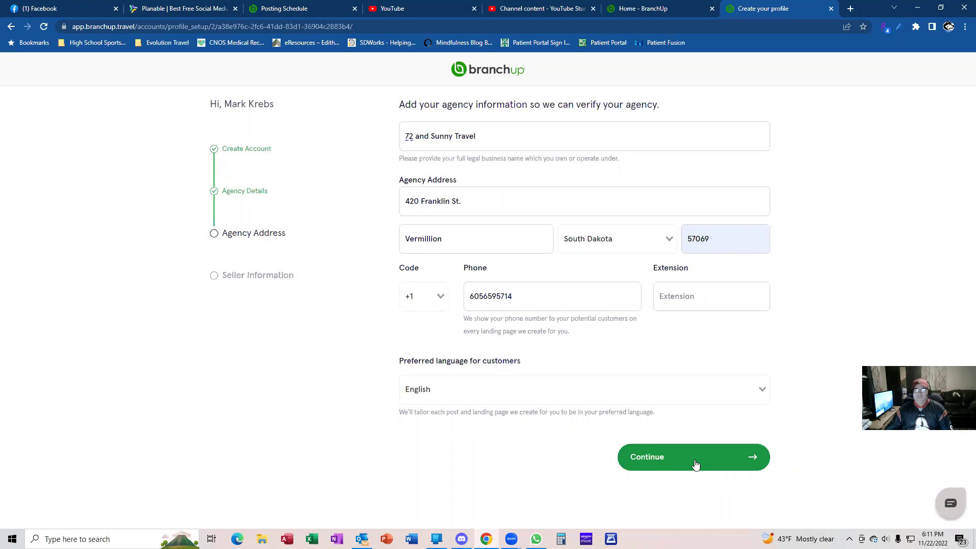
Submit the agency address and set annual travel sales to $50k - $100k
left_click(696, 459)
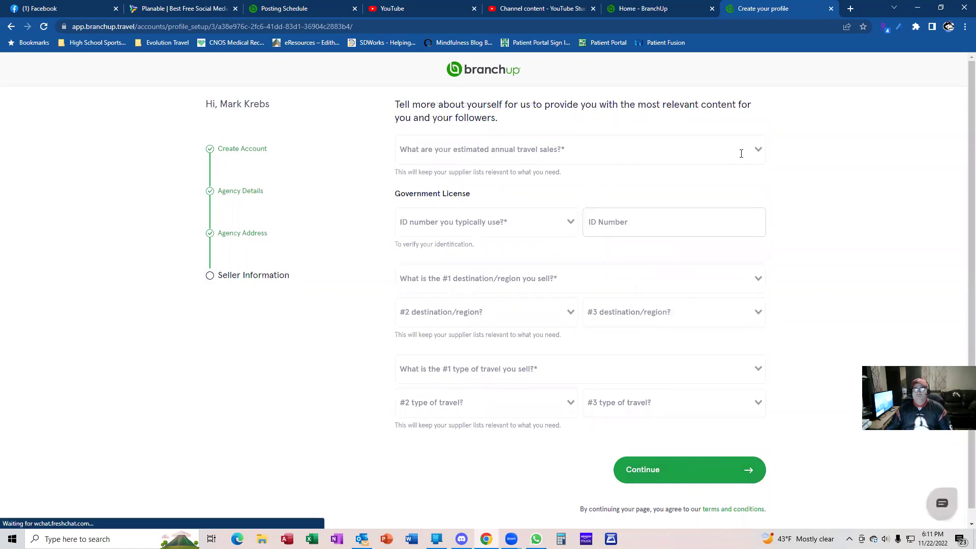
left_click(757, 150)
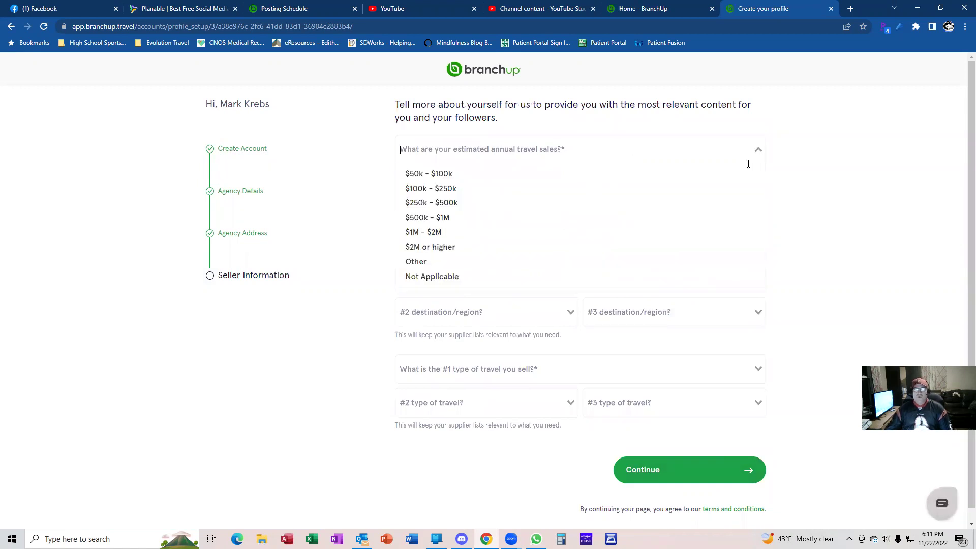
left_click(484, 177)
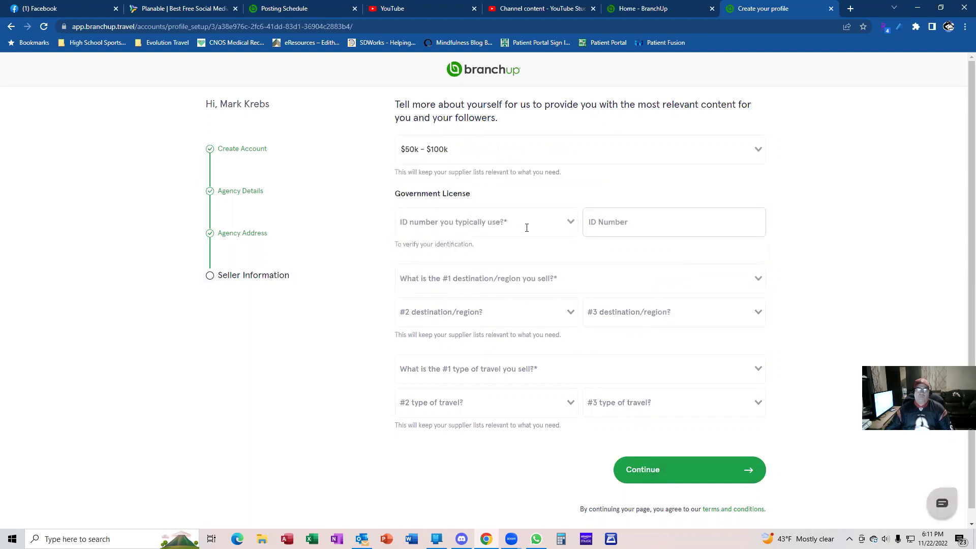
Choose CLIA as the license ID type, then change it to N/A
left_click(567, 221)
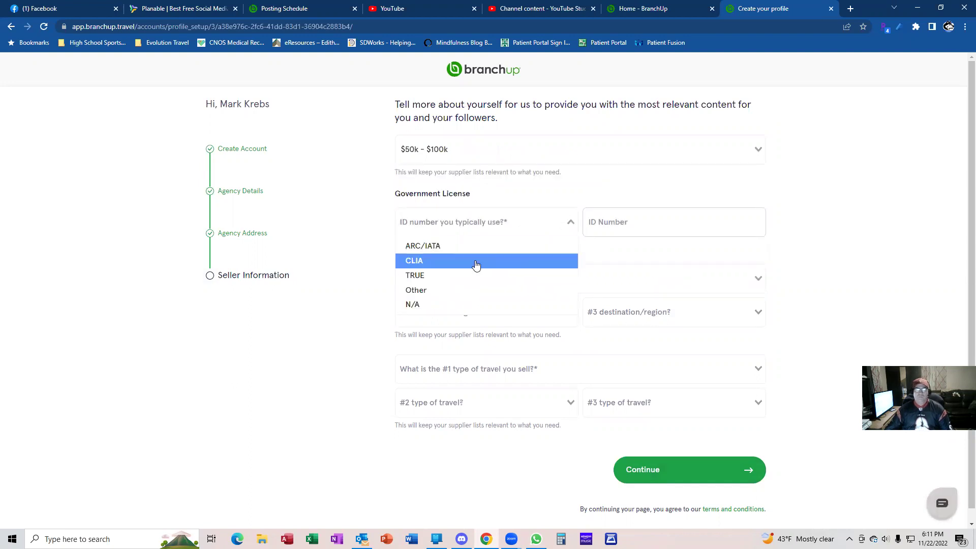
left_click(474, 262)
left_click(640, 221)
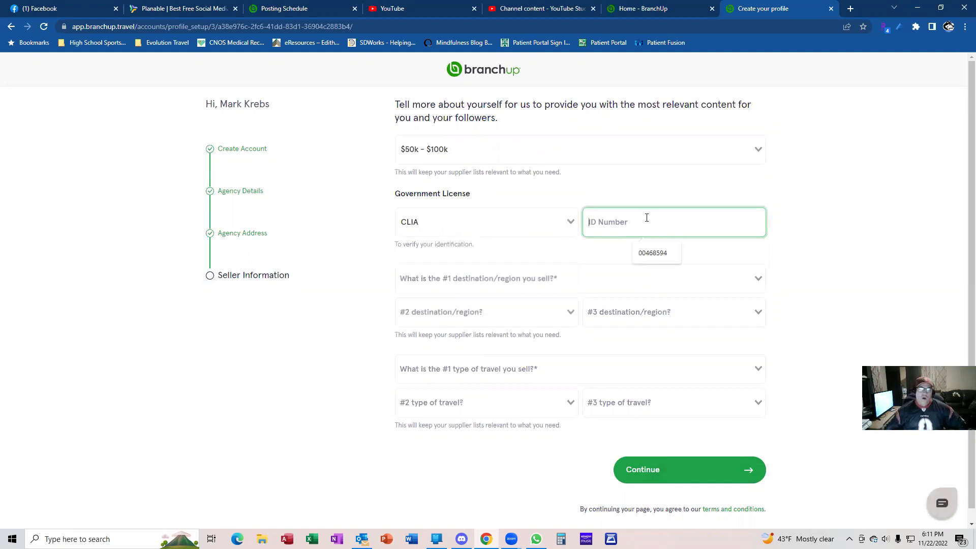
left_click(570, 222)
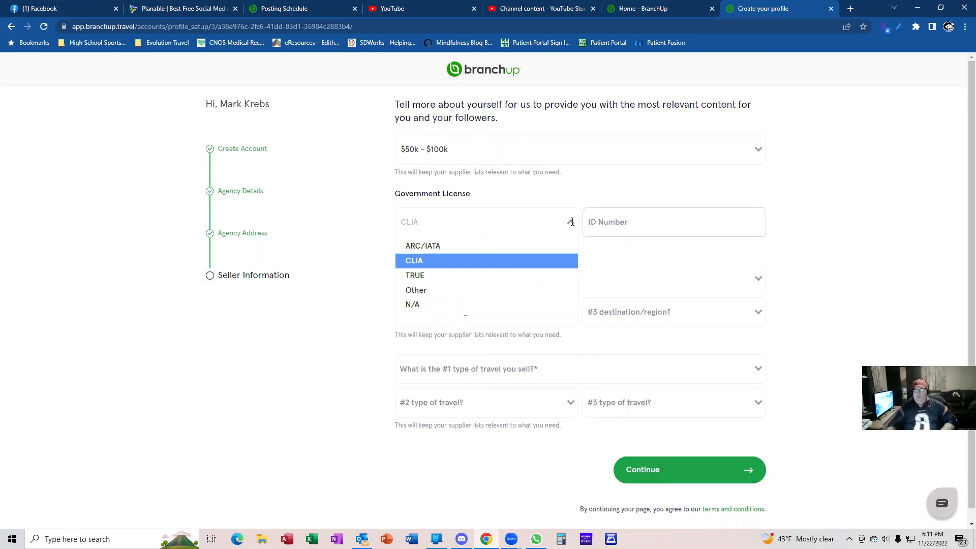
left_click(464, 304)
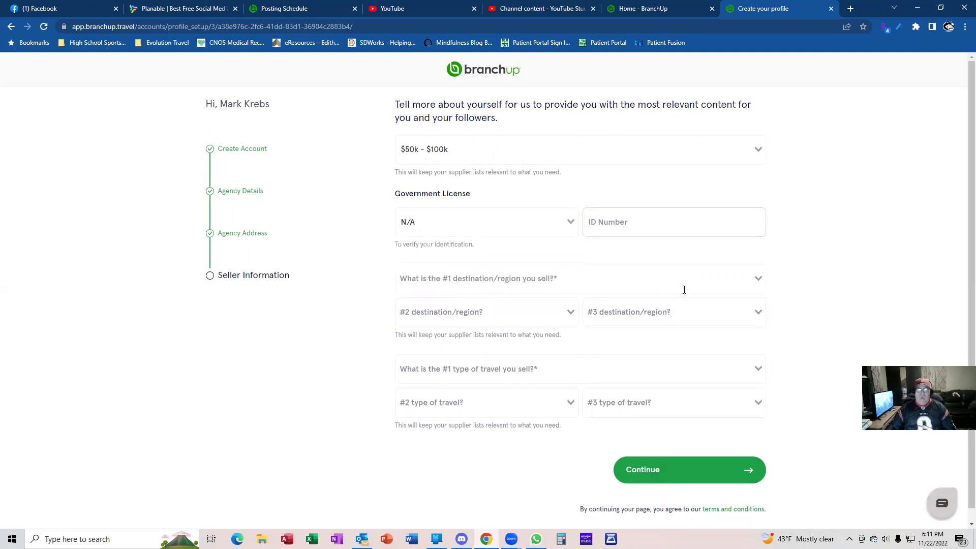
Set top destinations to USA/Canada, Mexico and Caribbean, and restore CLIA as license type
left_click(757, 279)
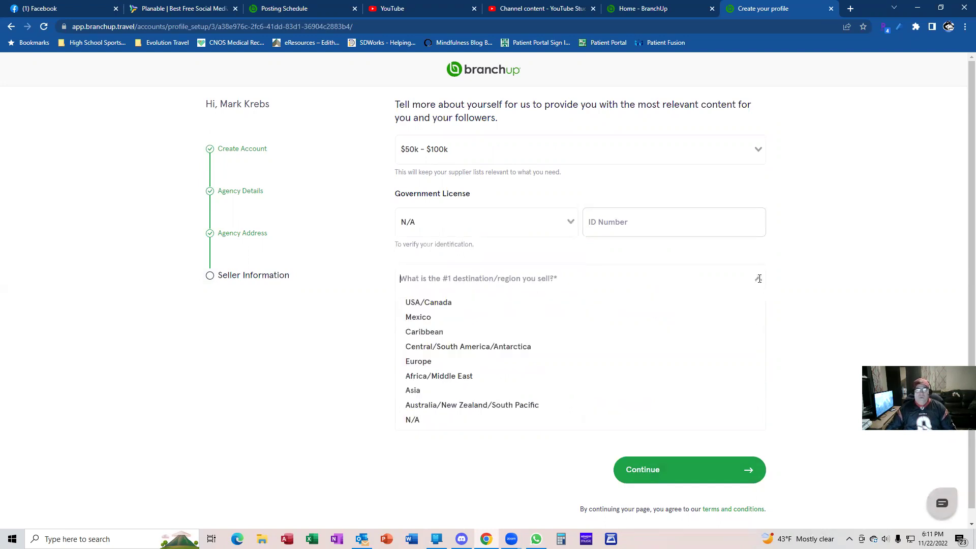
left_click(466, 302)
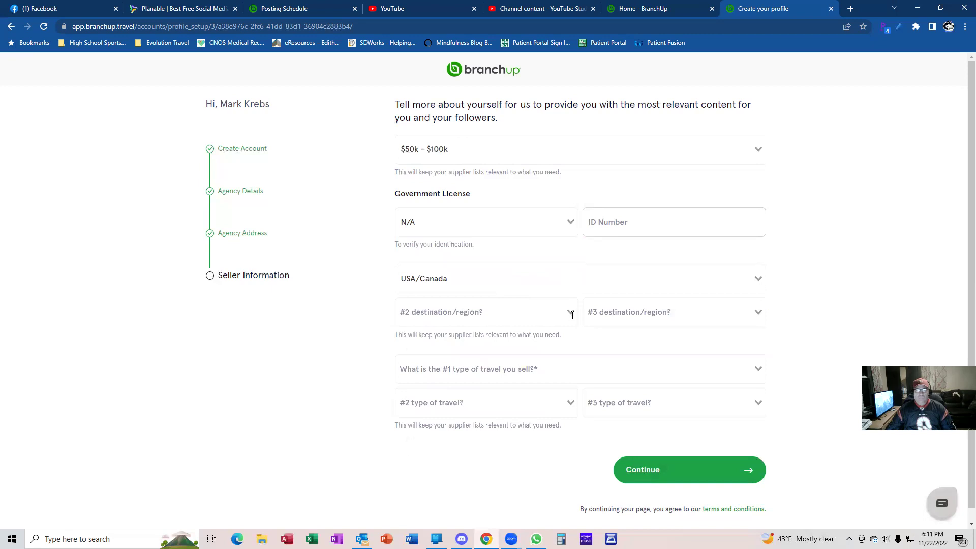
left_click(571, 315)
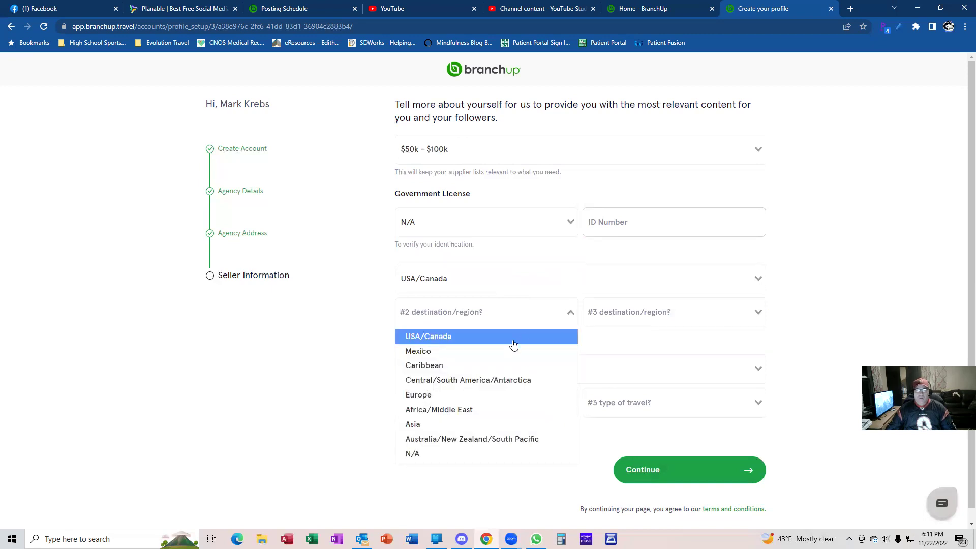
left_click(460, 351)
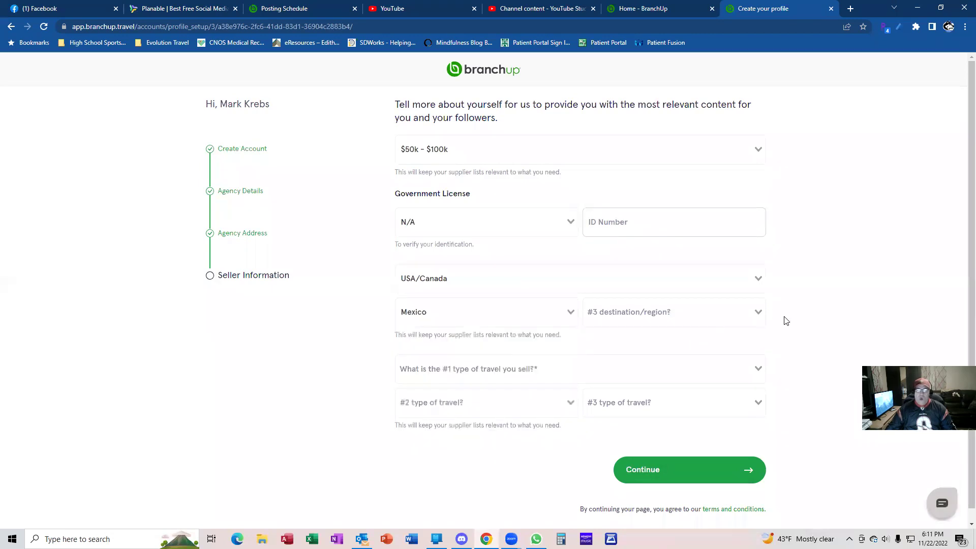
left_click(758, 311)
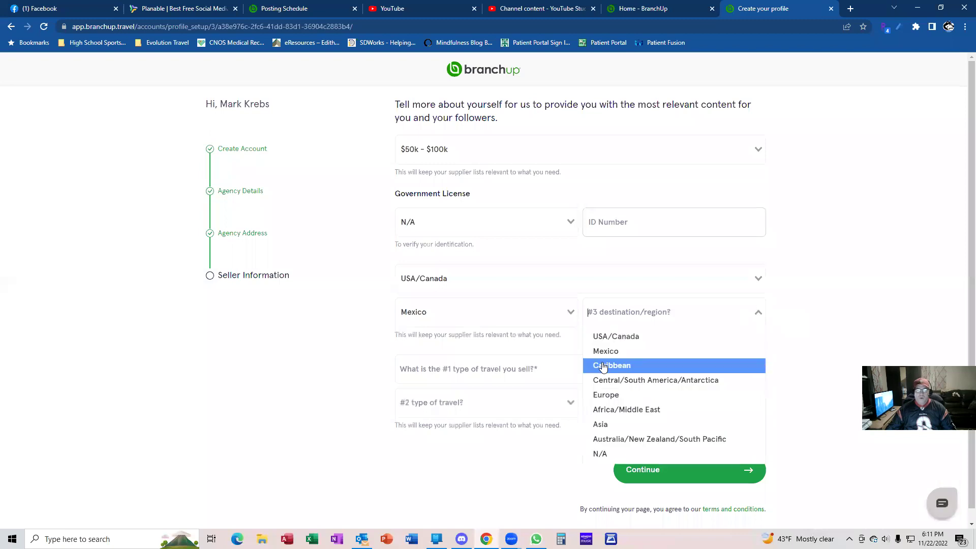
left_click(604, 366)
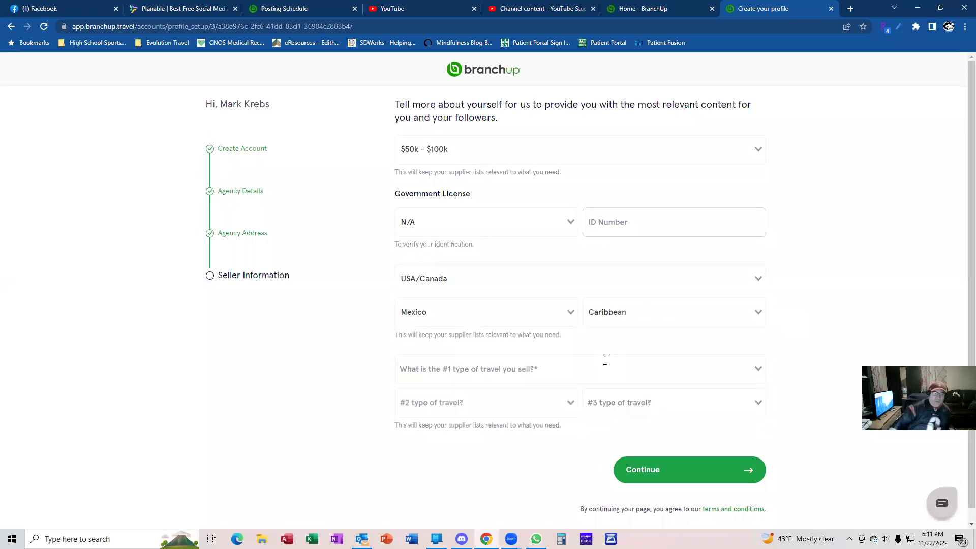
left_click(571, 223)
left_click(528, 260)
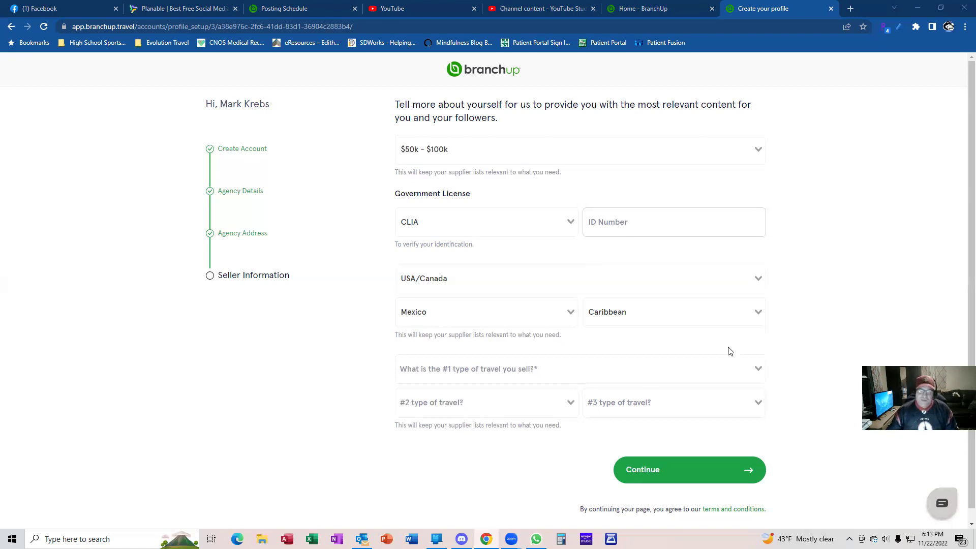
Pick All-Inclusive, Business Travel and Cruise Ocean as the three travel types and submit
left_click(758, 369)
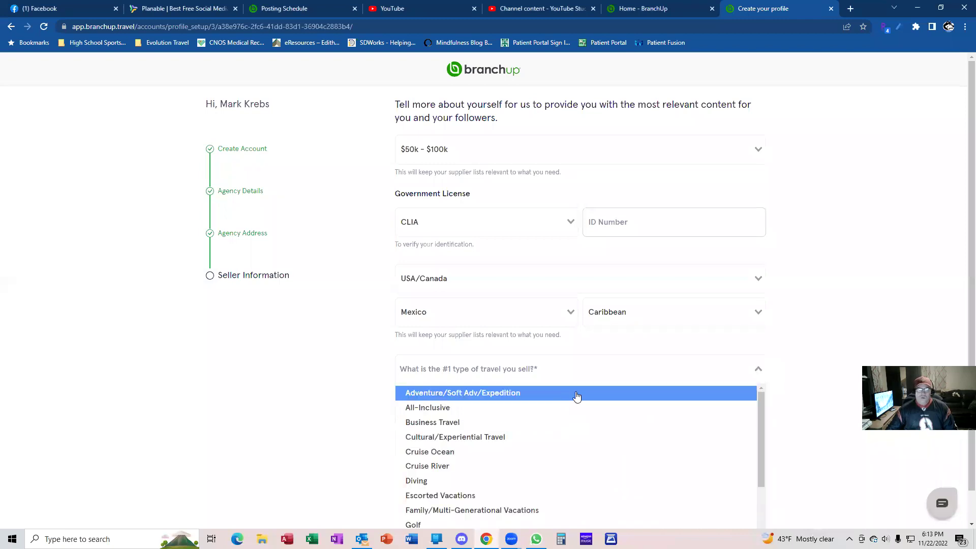
left_click(515, 407)
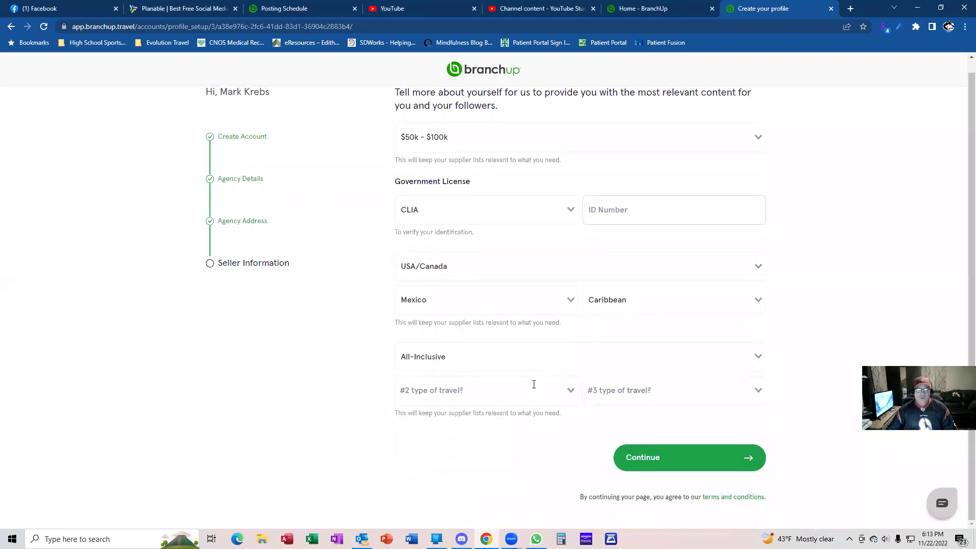
left_click(572, 389)
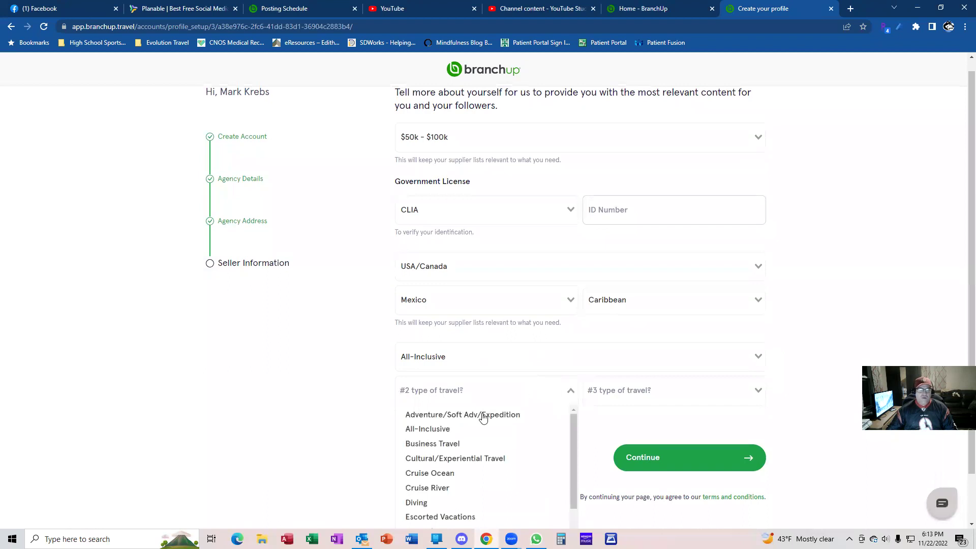
left_click(475, 443)
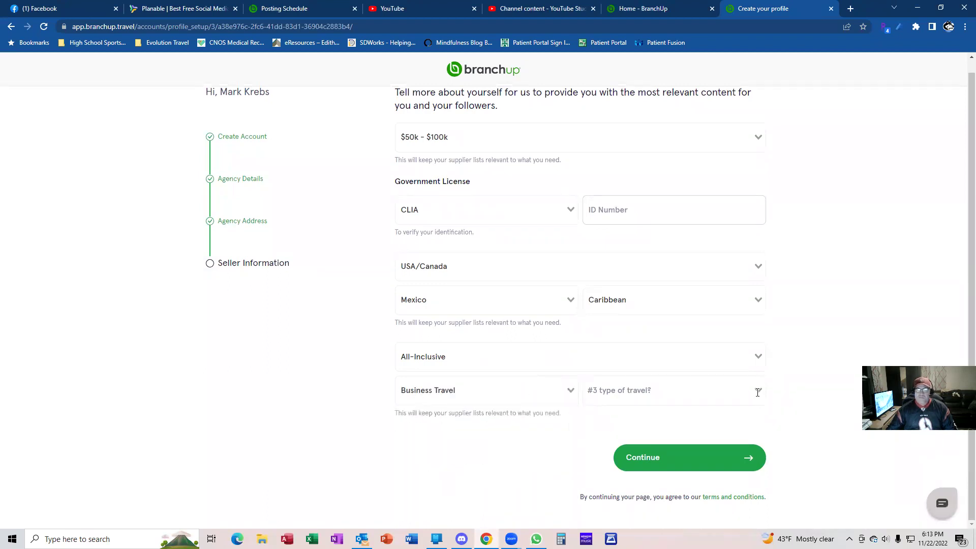
left_click(756, 391)
left_click(638, 472)
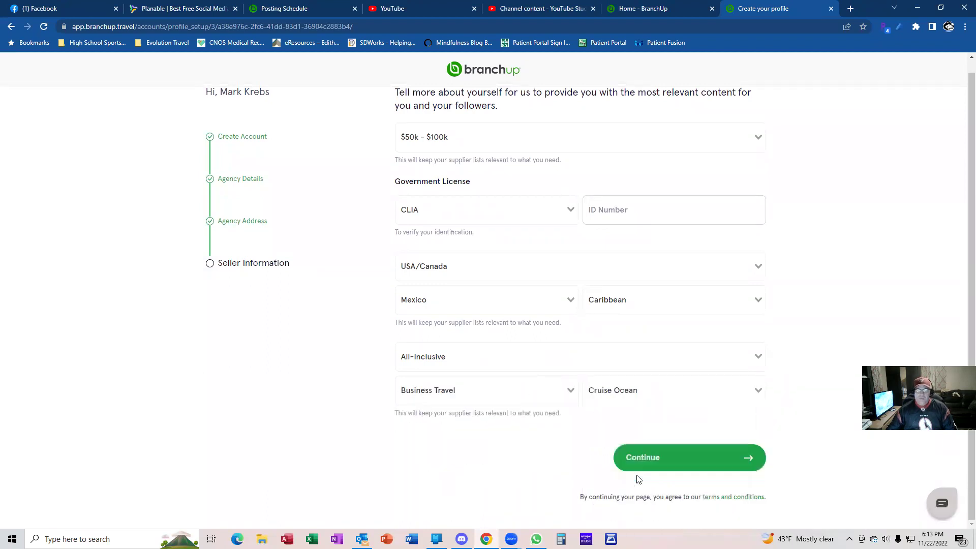
left_click(678, 459)
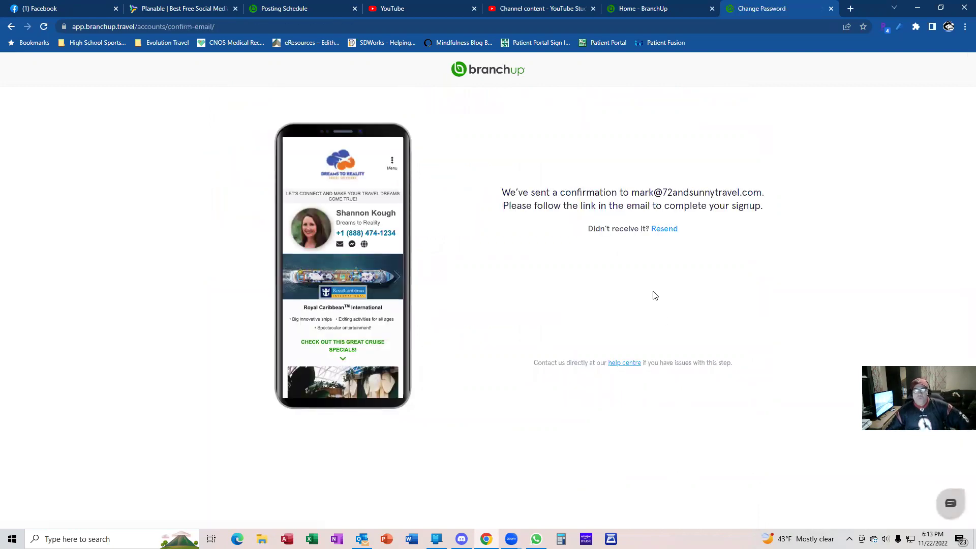
Close the Phone Link window and bring up Outlook on the travel business account's mail
mouse_move(436, 539)
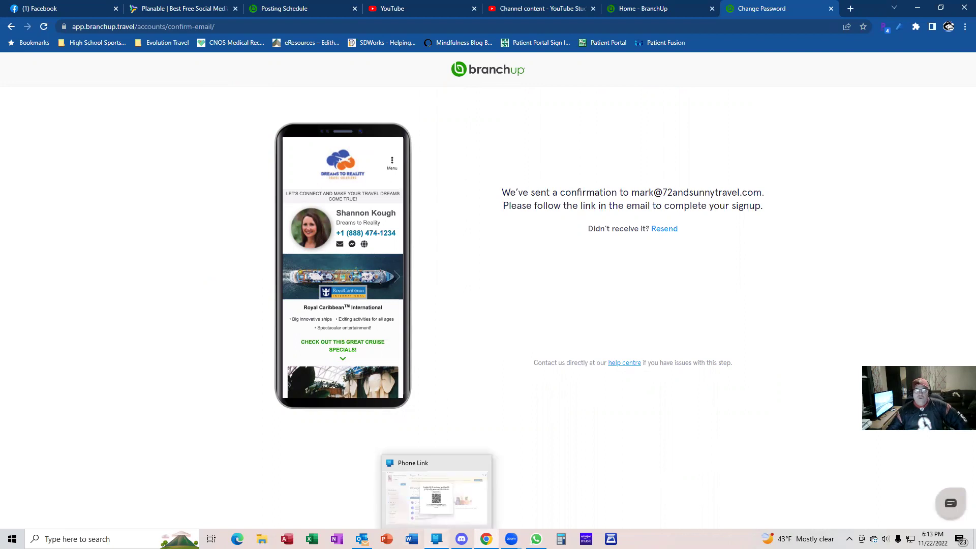
left_click(489, 463)
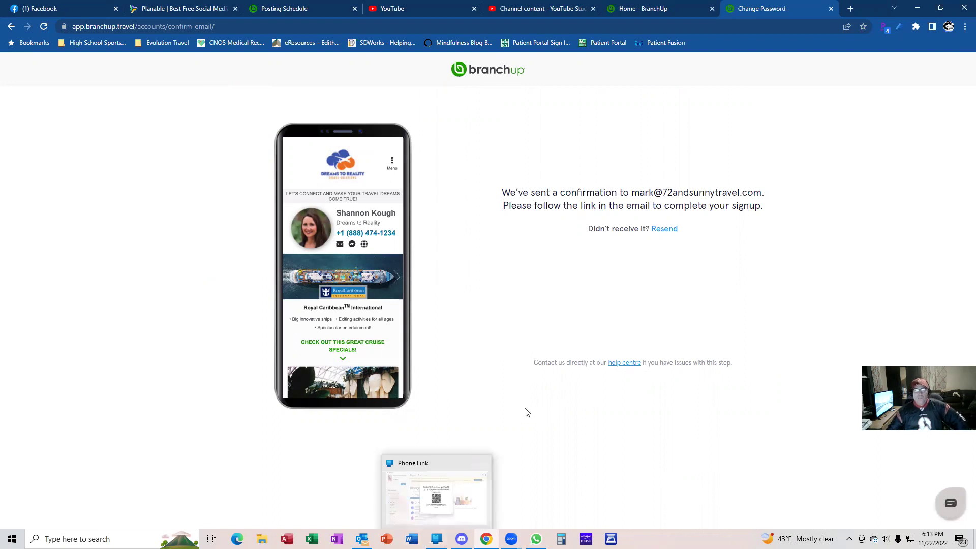
left_click(362, 539)
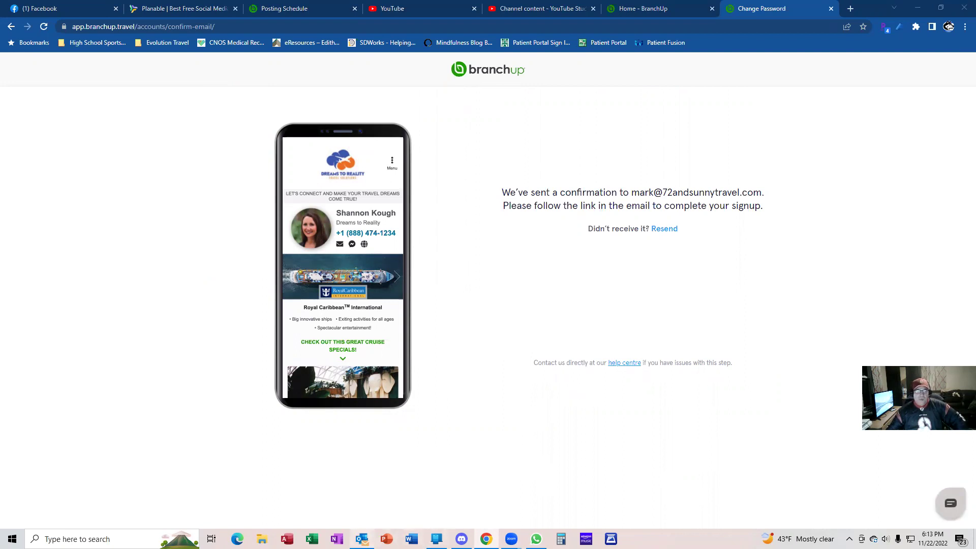
left_click(50, 321)
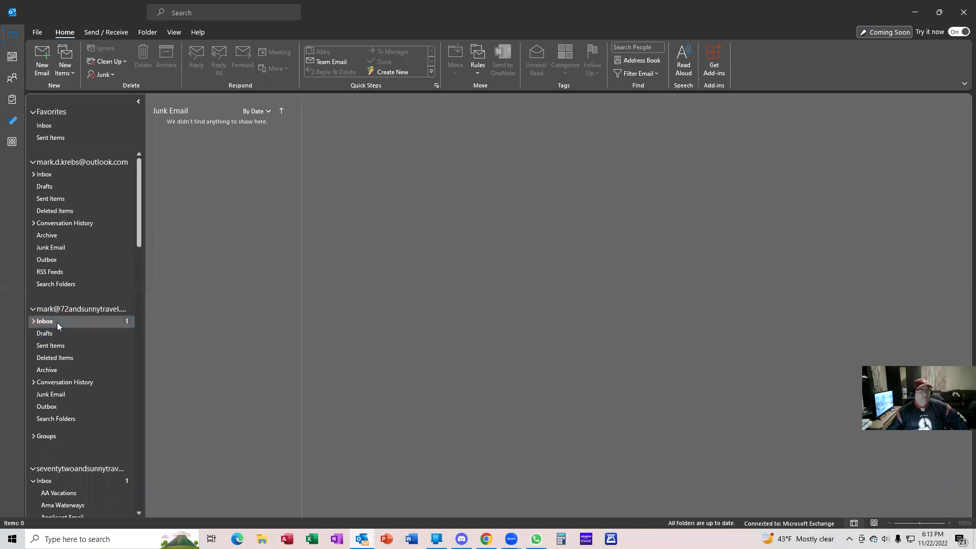
Open BranchUp's 'Please Confirm Your E-mail Address' message in Outlook and follow its My BranchUp Page link
left_click(211, 155)
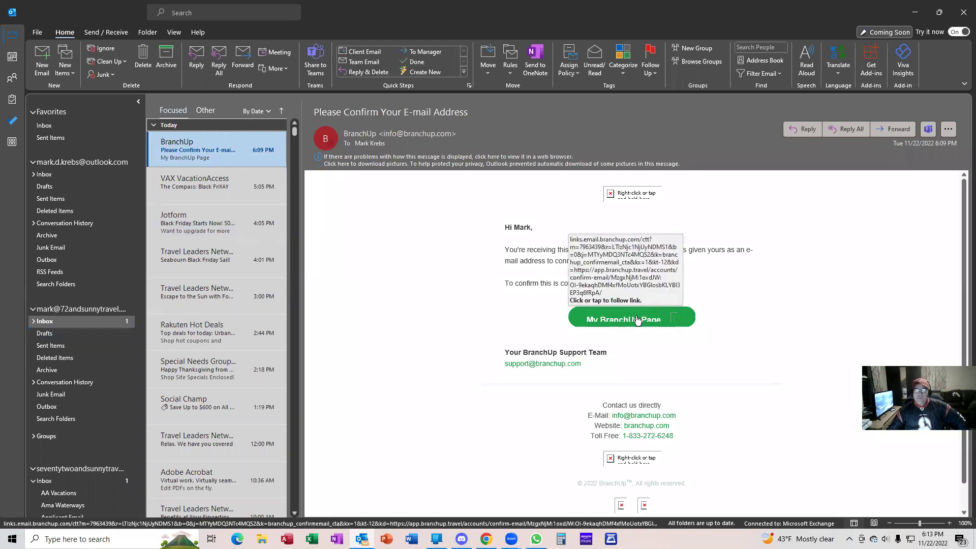
left_click(637, 320)
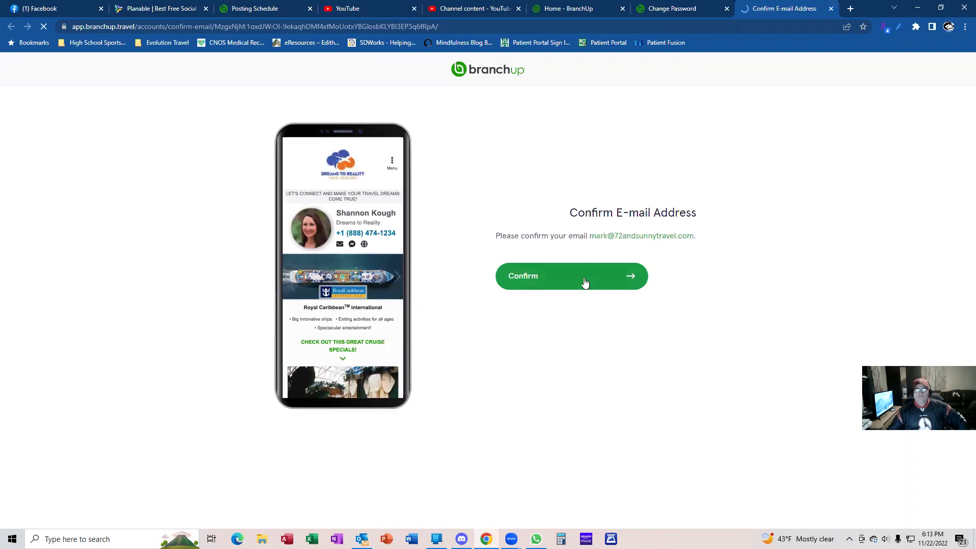
Confirm the e-mail address in BranchUp, then Join Now for the Facebook App
left_click(585, 282)
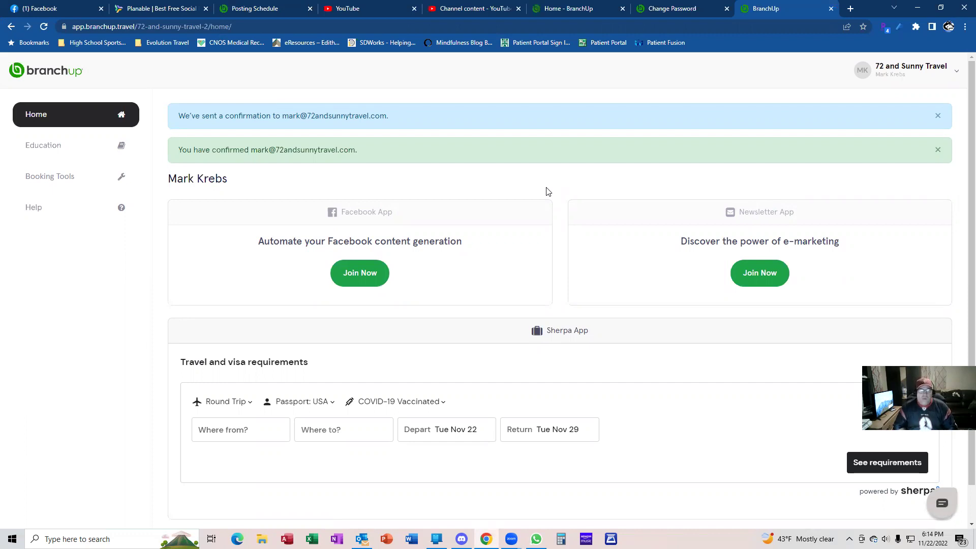
left_click(355, 282)
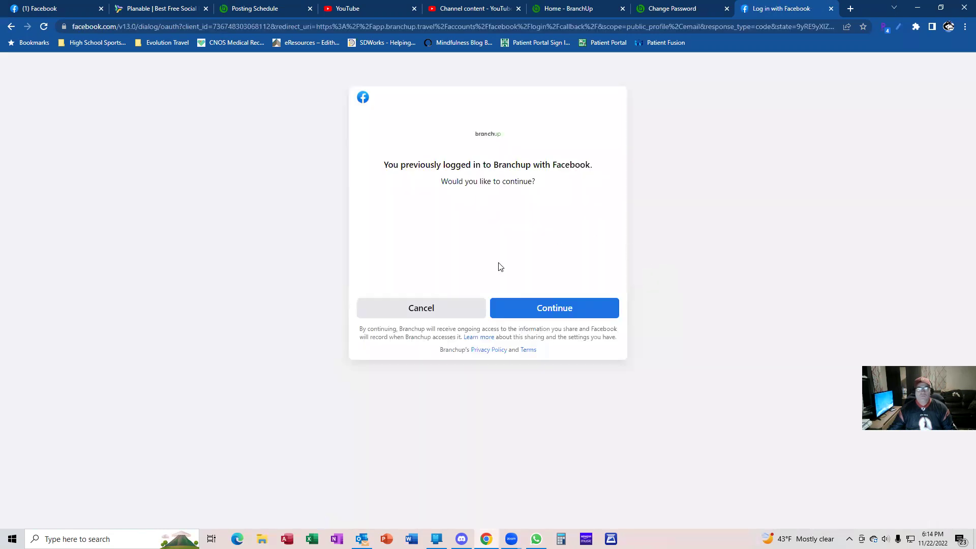
Continue the Facebook login for Branchup
left_click(558, 311)
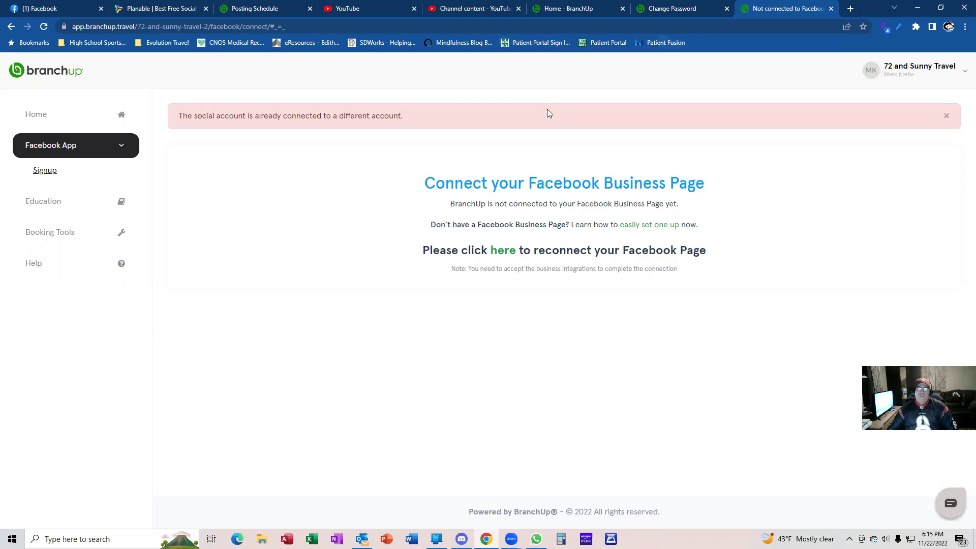
Close the Not connected, Change Password, BranchUp home, YouTube Studio and YouTube tabs, returning to Planable
left_click(830, 10)
left_click(830, 9)
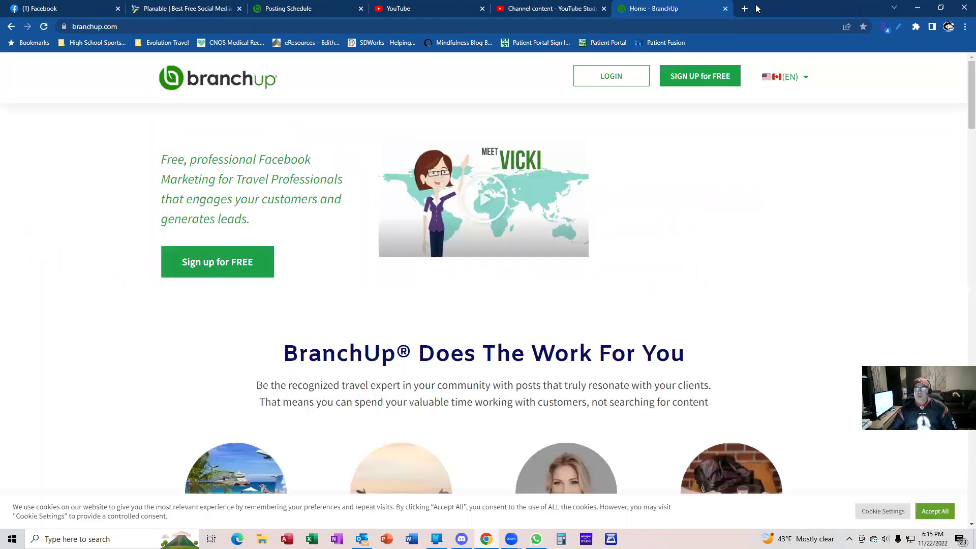
left_click(725, 9)
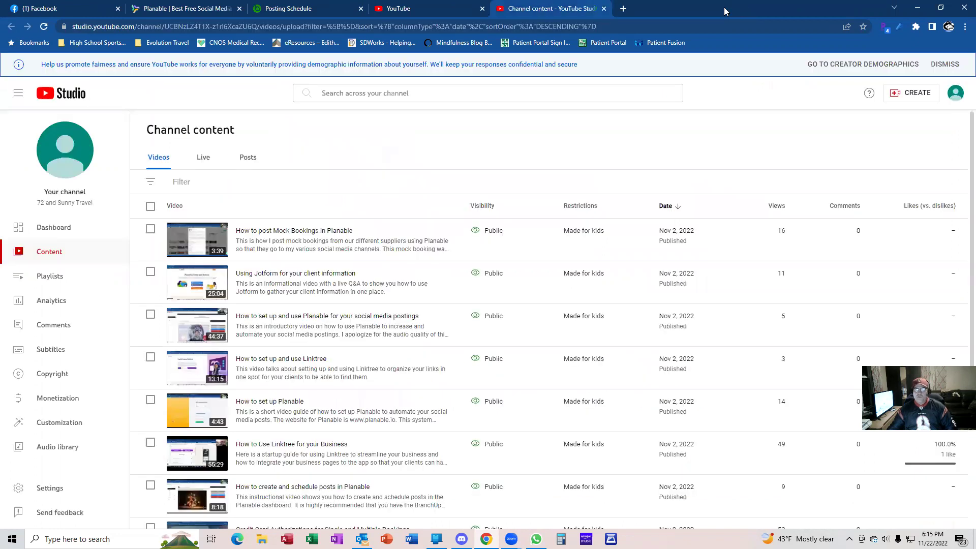
left_click(603, 9)
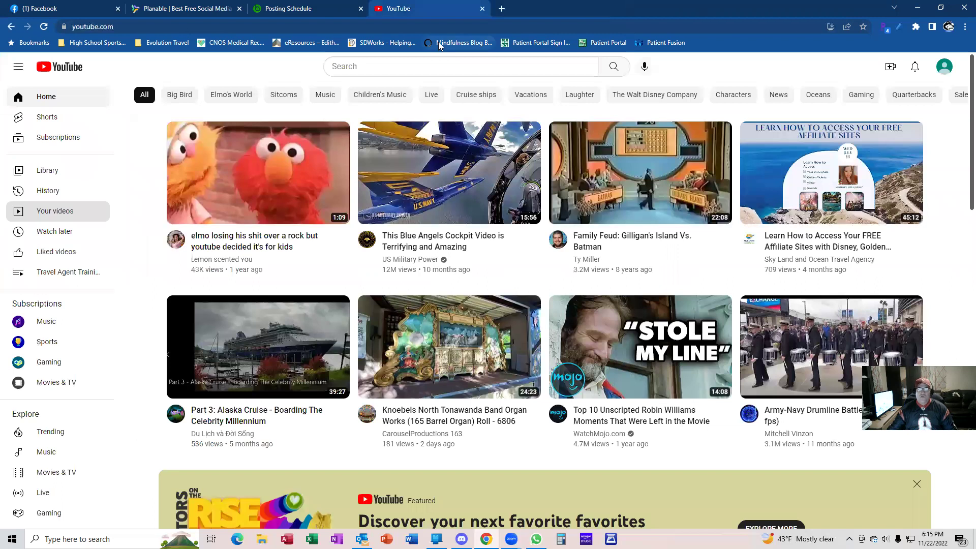
left_click(481, 8)
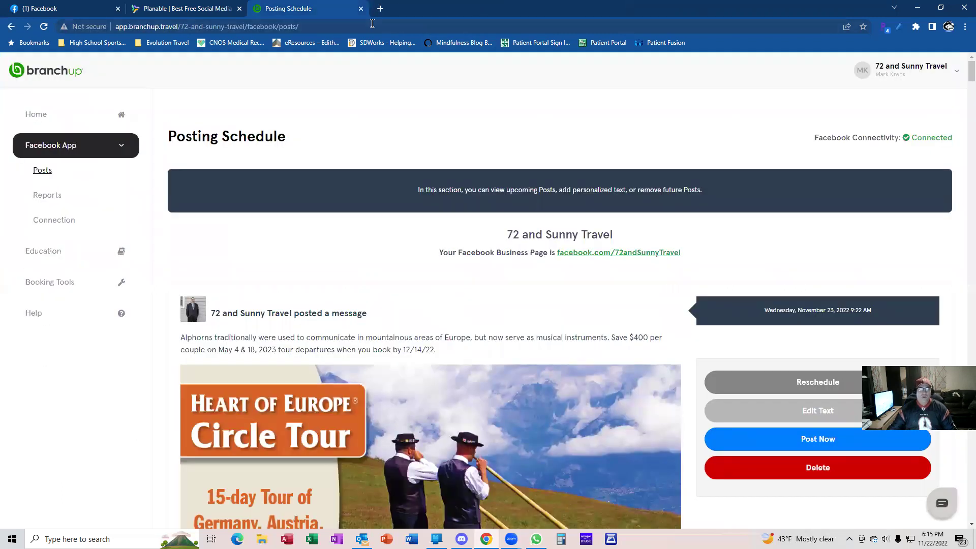
left_click(201, 8)
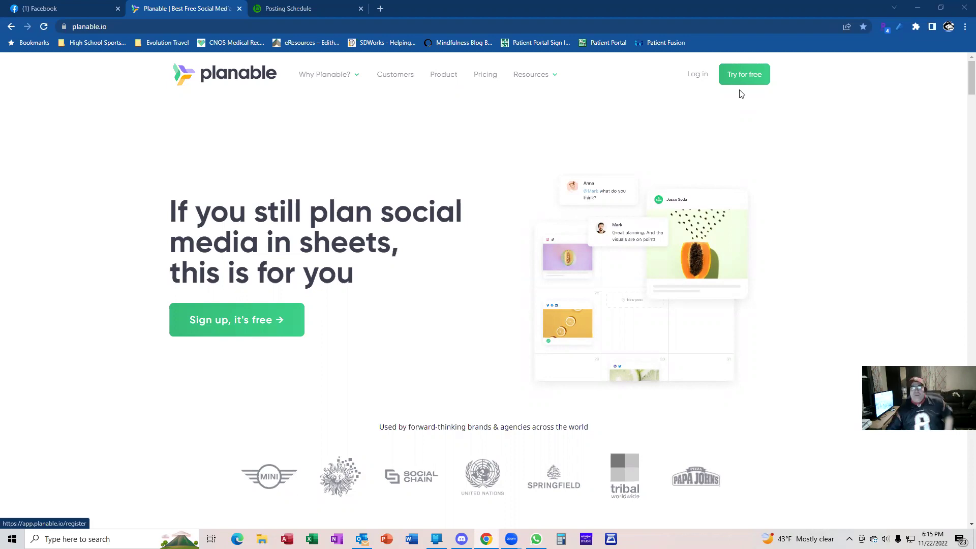
Go to Planable via Try for free and log out of the signed-in account
left_click(740, 92)
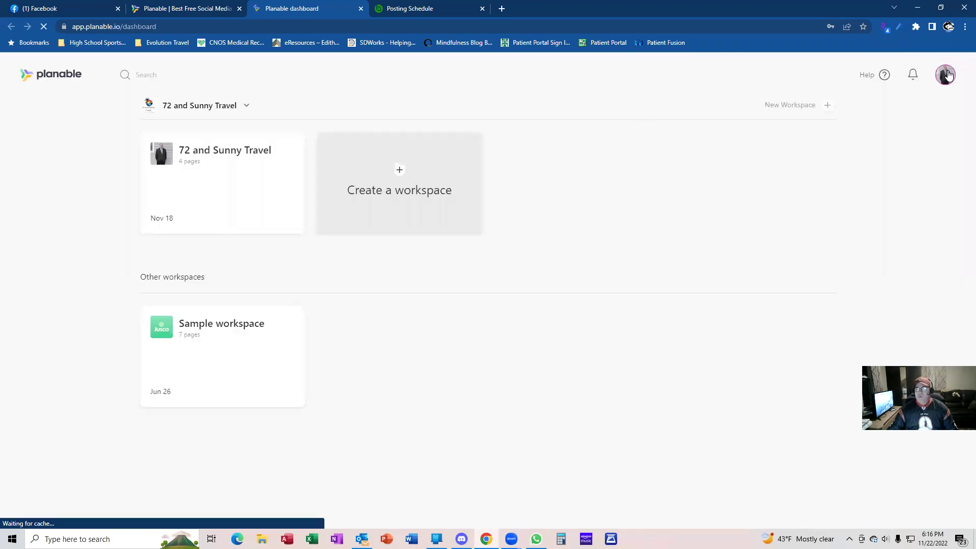
left_click(943, 92)
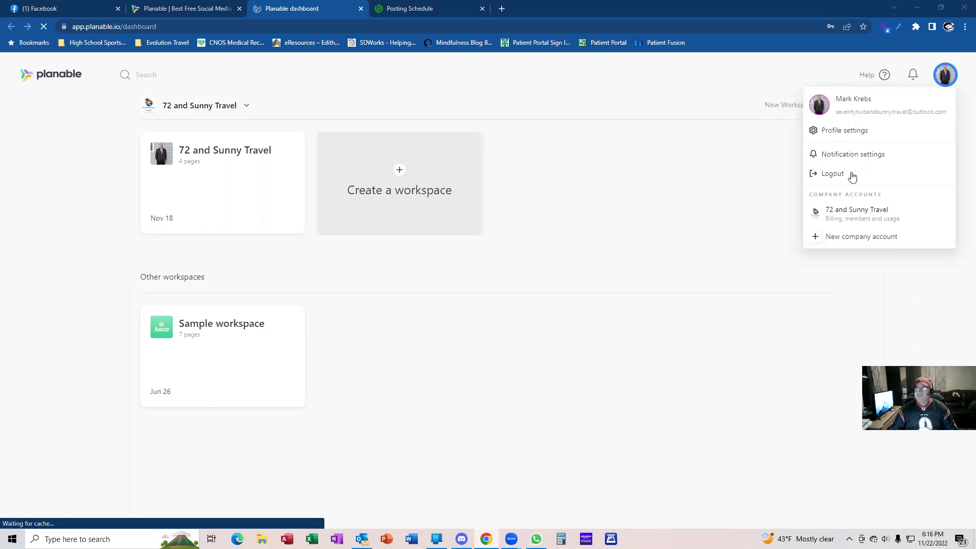
left_click(832, 173)
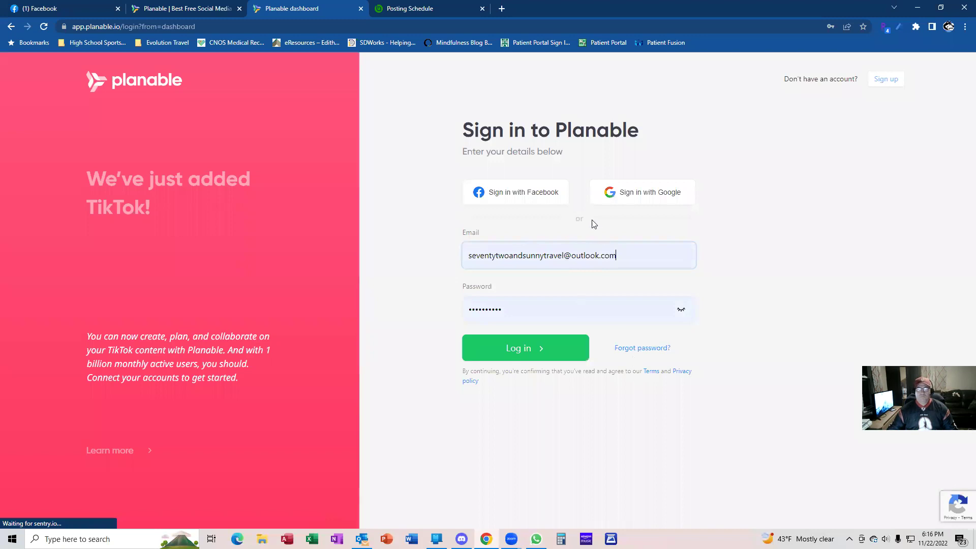
Start a new Planable sign-up, entering the user's full name, e-mail address and password
left_click(883, 80)
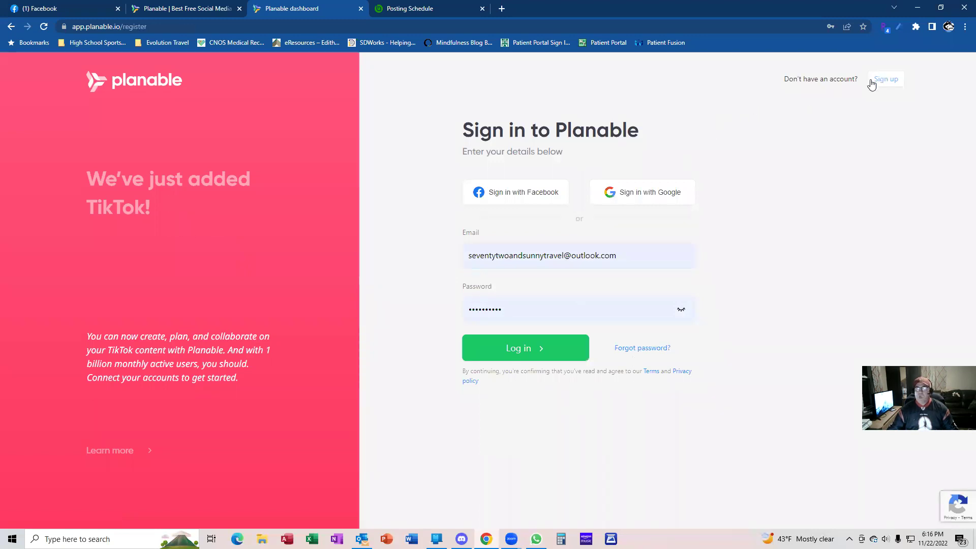
left_click(556, 256)
key("Tab")
key("Tab")
type("•••••••••")
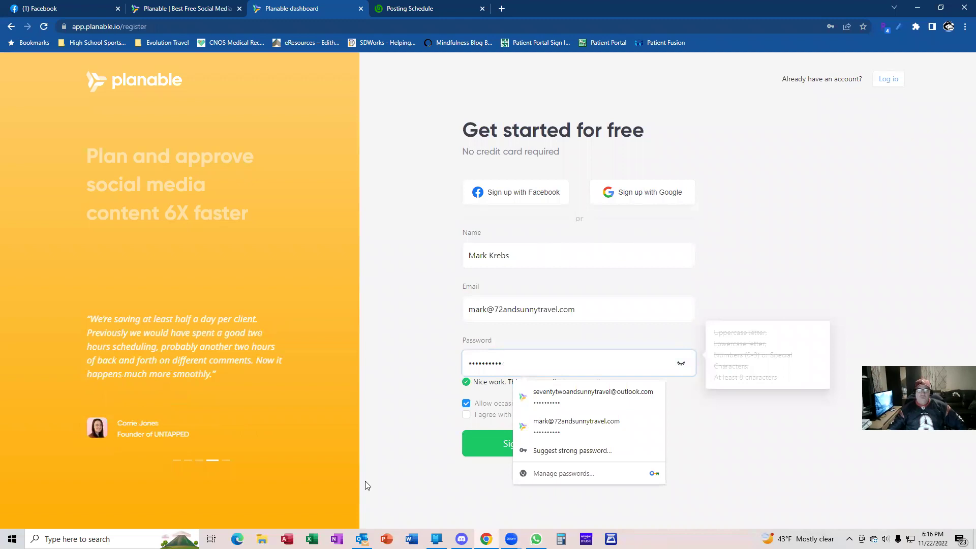
Accept the Terms of Service, decline occasional feature emails and submit the sign-up
left_click(440, 430)
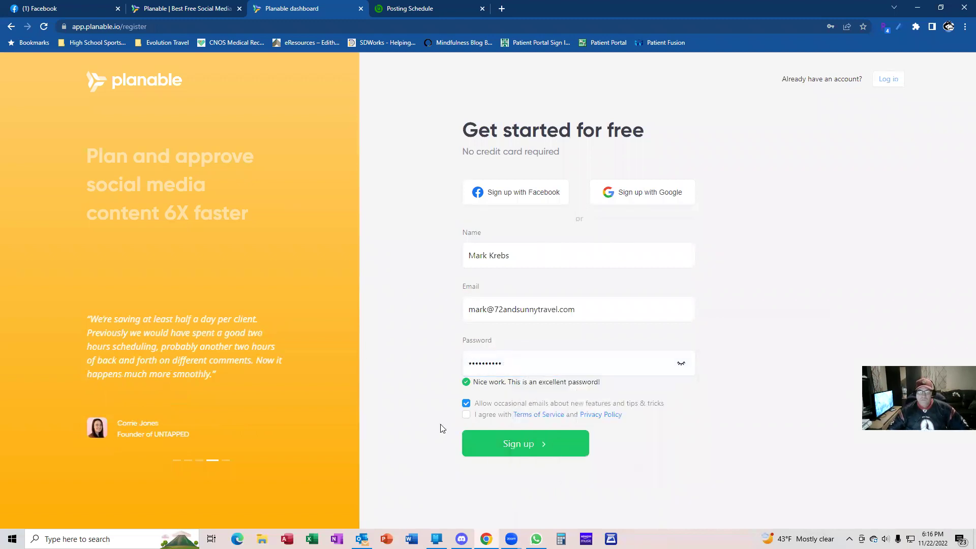
left_click(465, 416)
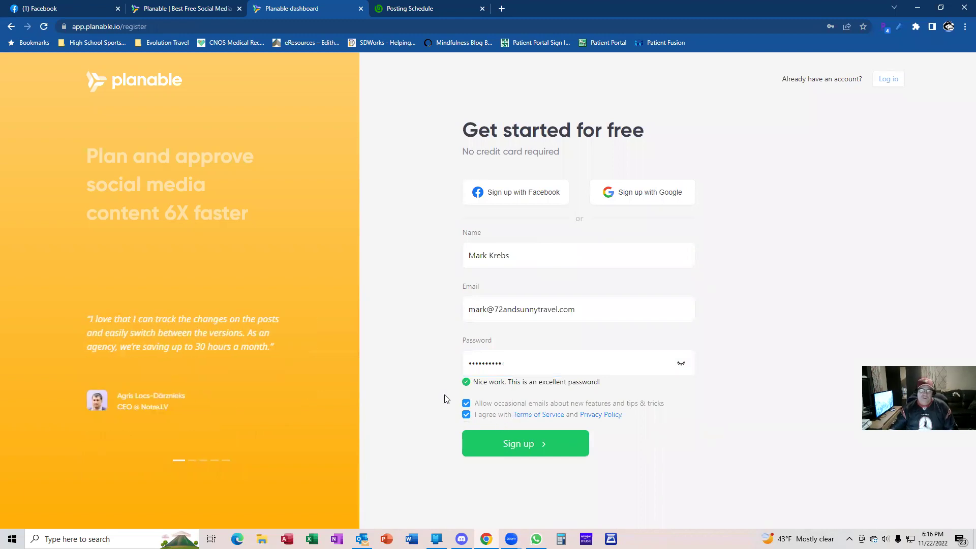
left_click(467, 404)
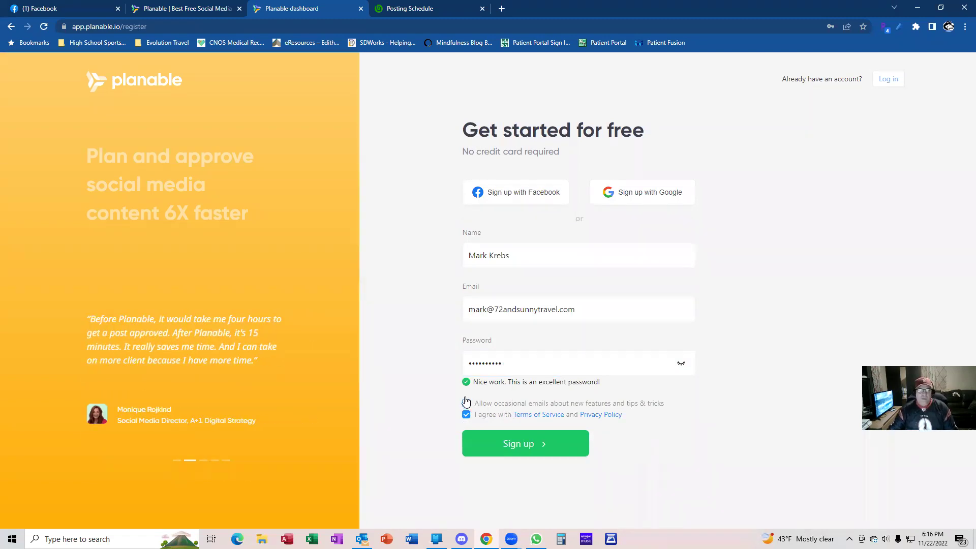
left_click(549, 443)
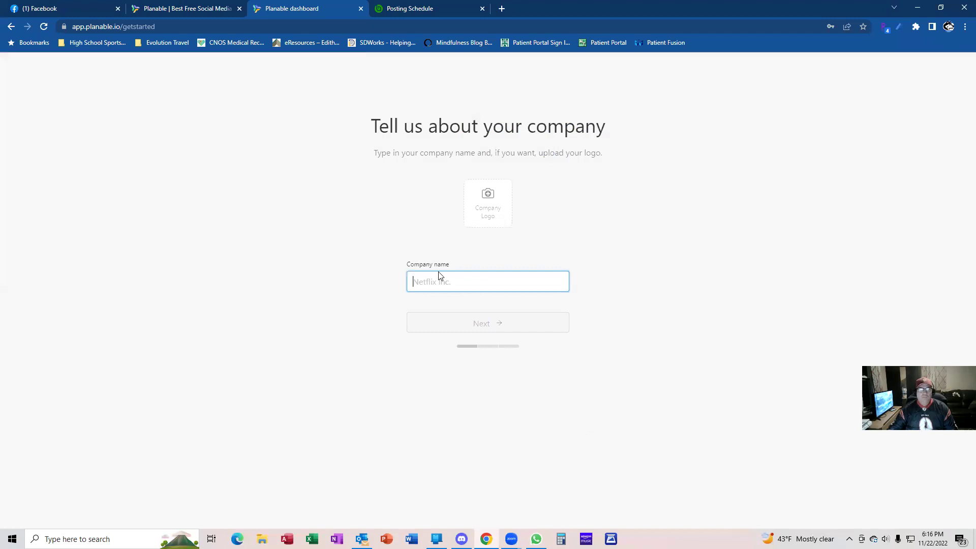
Set the company name to 72 and Sunny Travel and upload its logo
left_click(475, 281)
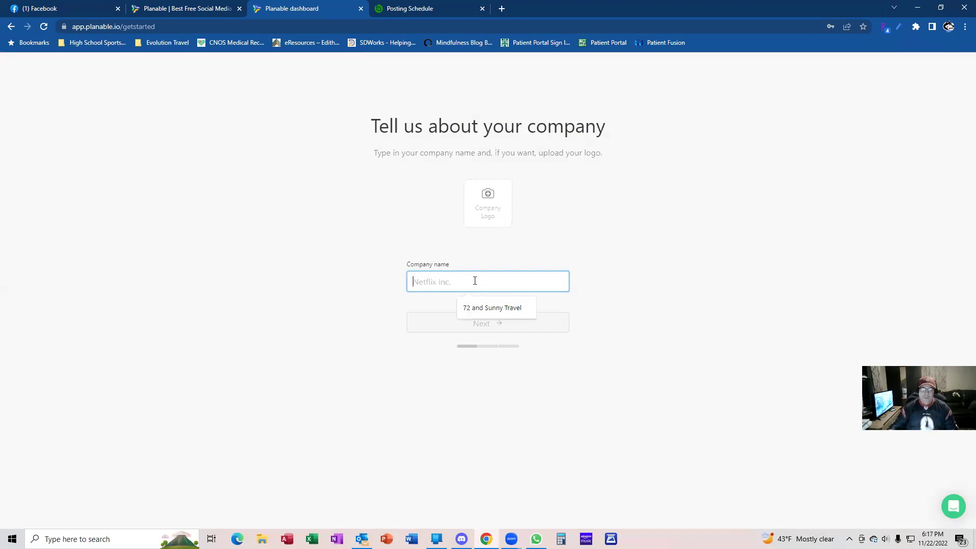
left_click(477, 308)
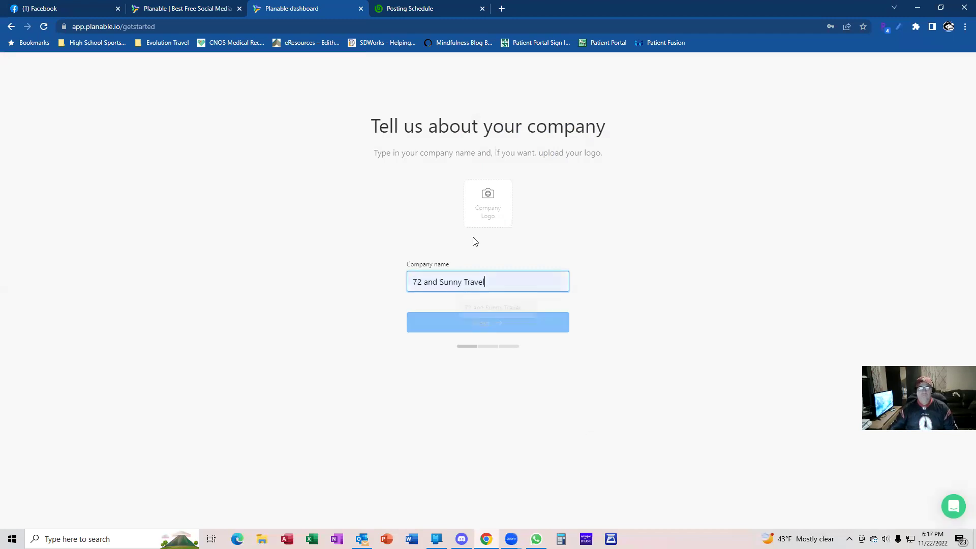
left_click(492, 210)
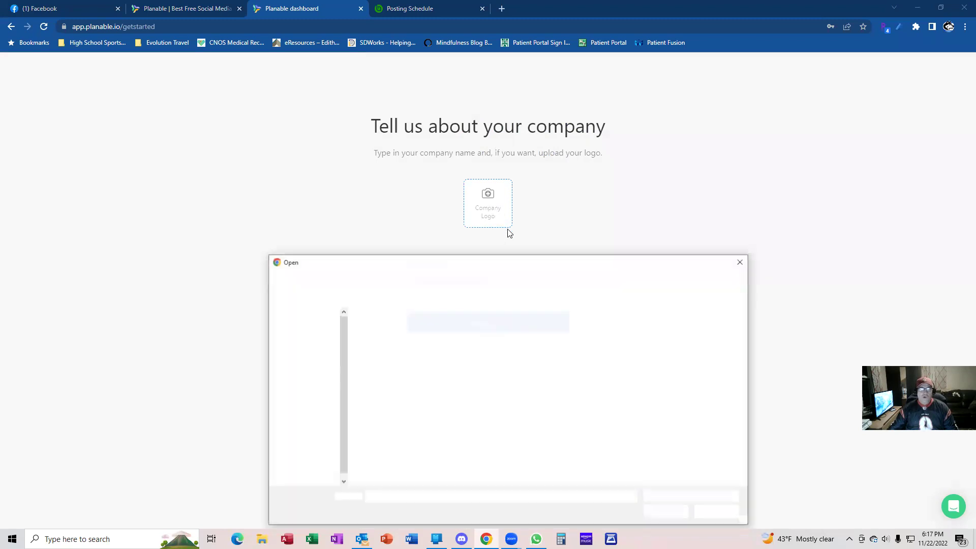
double_click(382, 402)
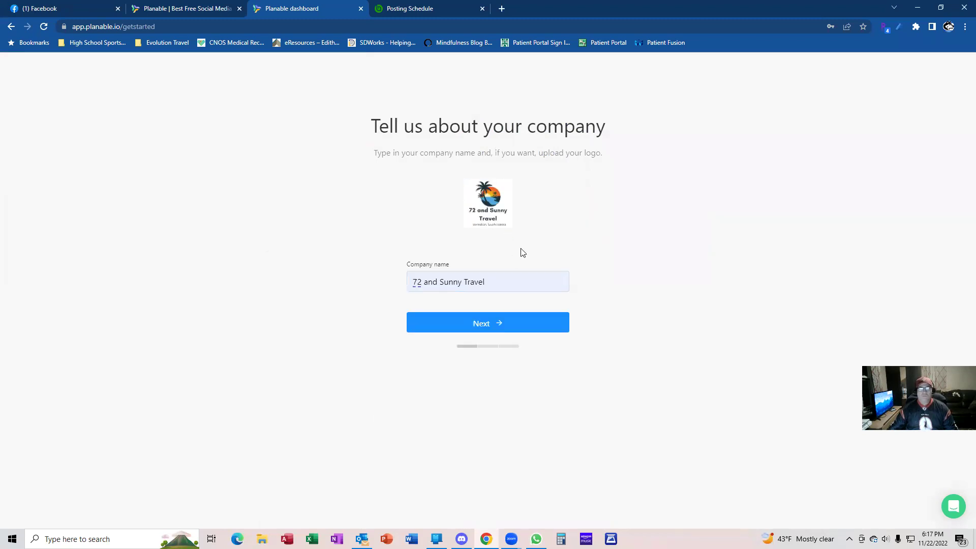
left_click(511, 326)
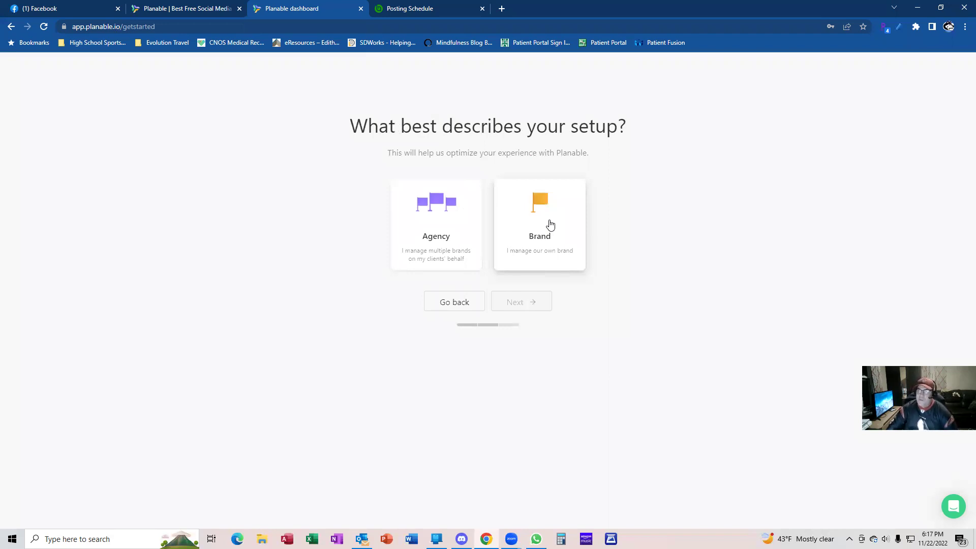
Describe the setup as a Brand and choose a one-person team size
left_click(550, 226)
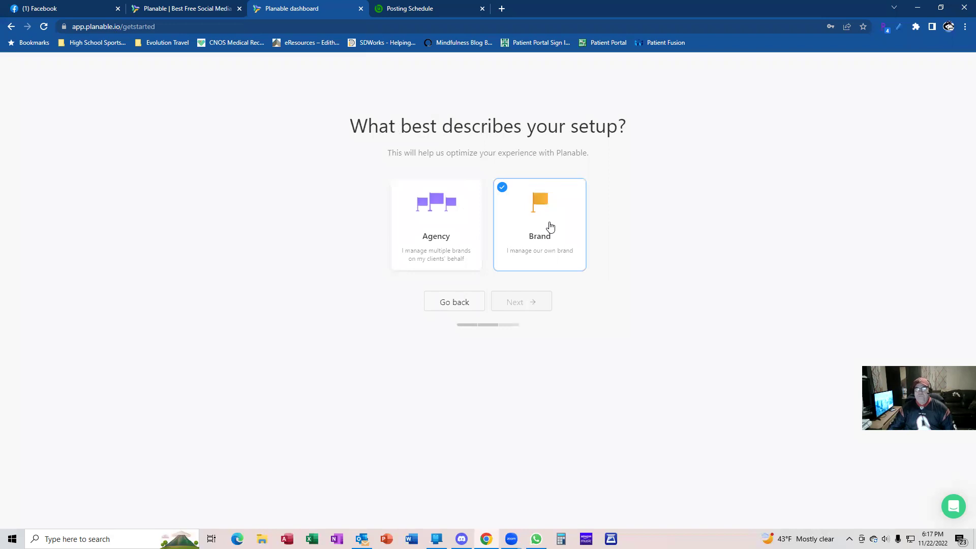
left_click(520, 302)
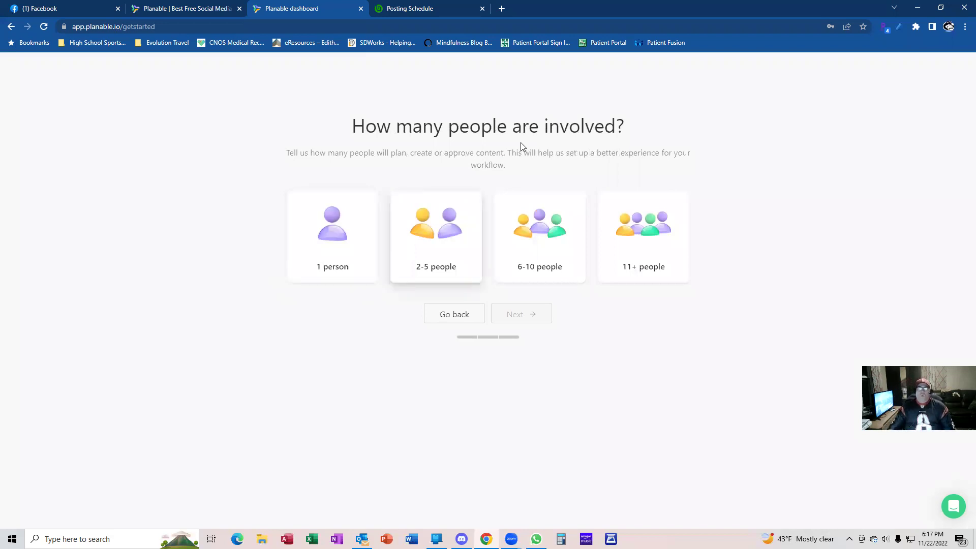
left_click(348, 256)
left_click(510, 318)
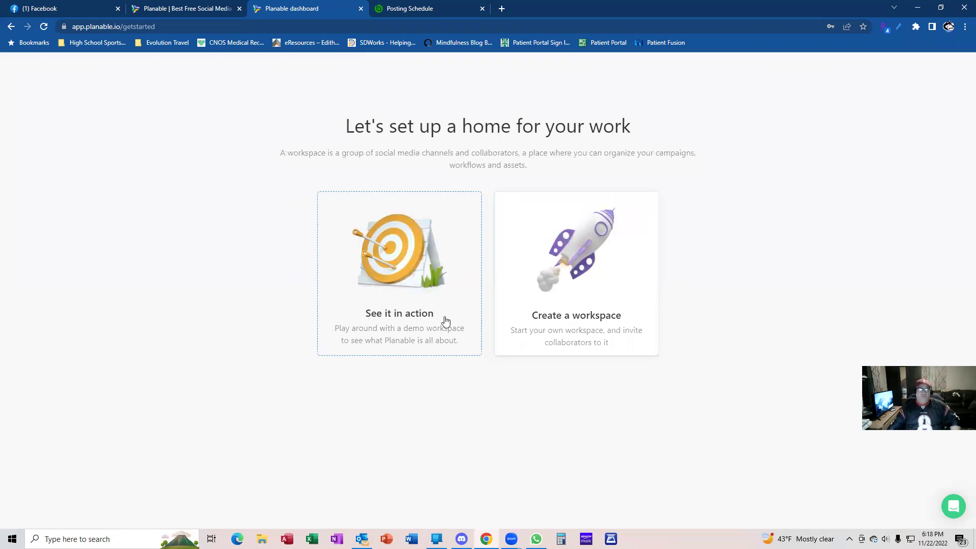
Create the workspace and skip connecting social pages for now
left_click(573, 312)
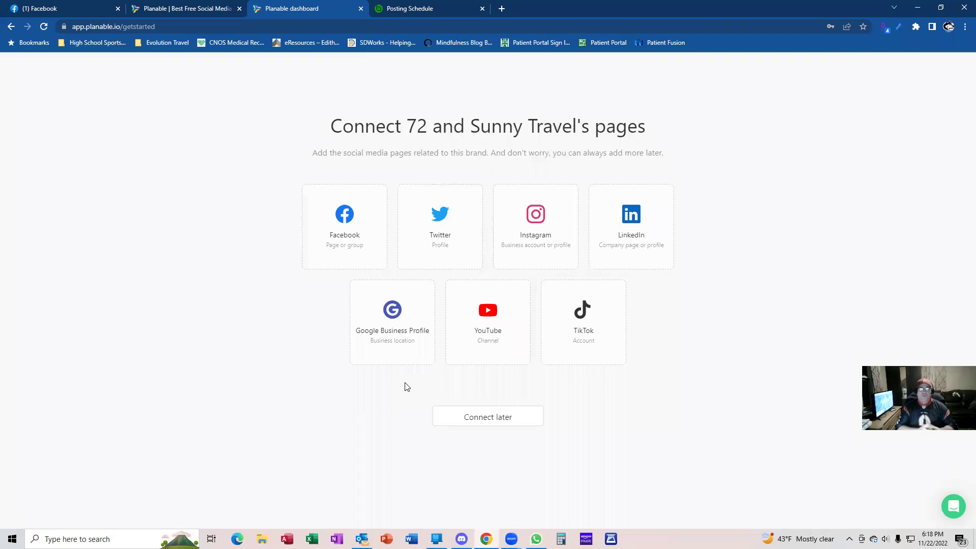
left_click(496, 422)
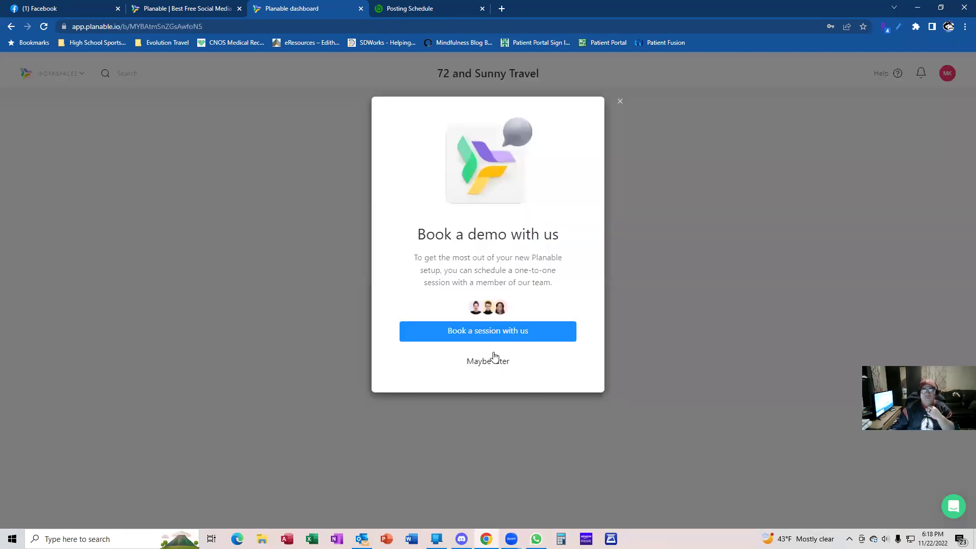
Decline the demo offer, browse the Facebook-through-TikTok page options, then close the Add pages window
left_click(494, 361)
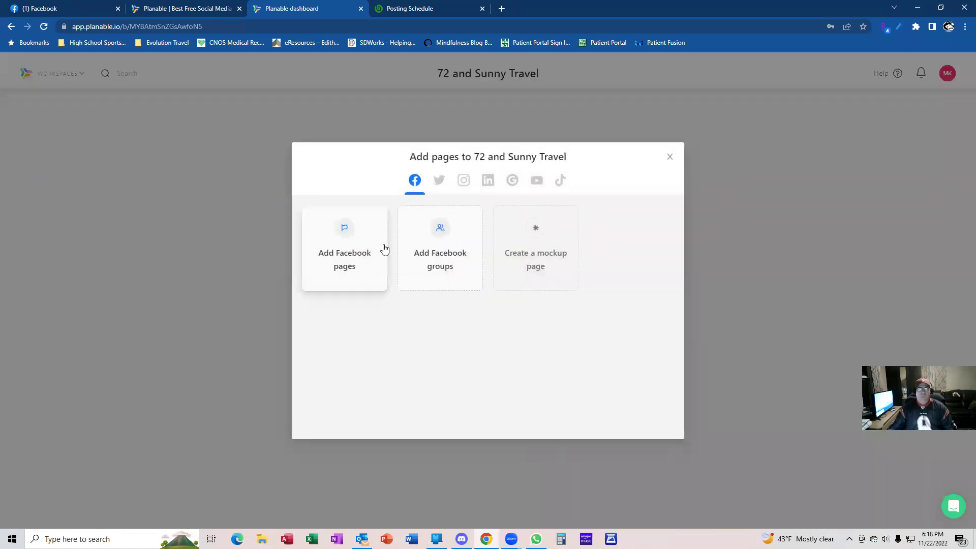
left_click(439, 189)
left_click(414, 189)
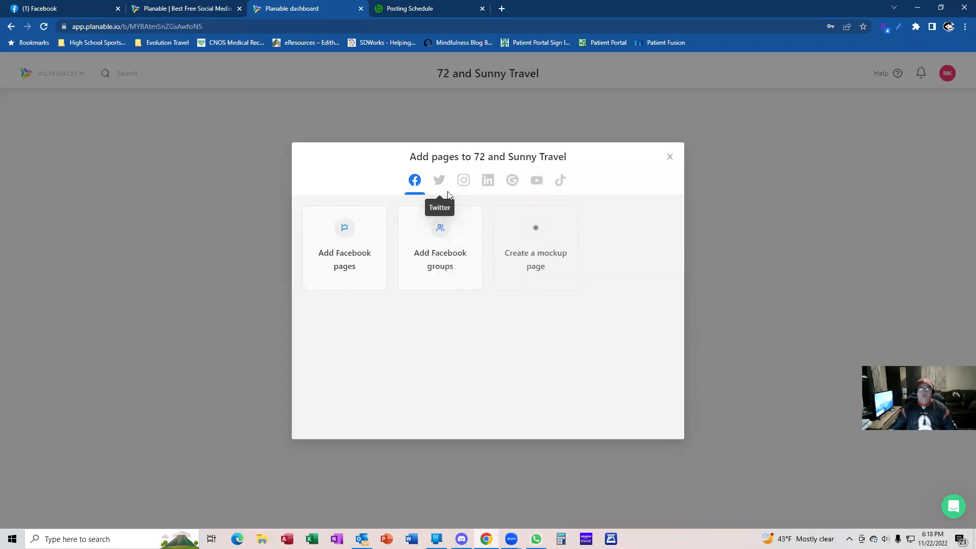
left_click(439, 182)
left_click(463, 184)
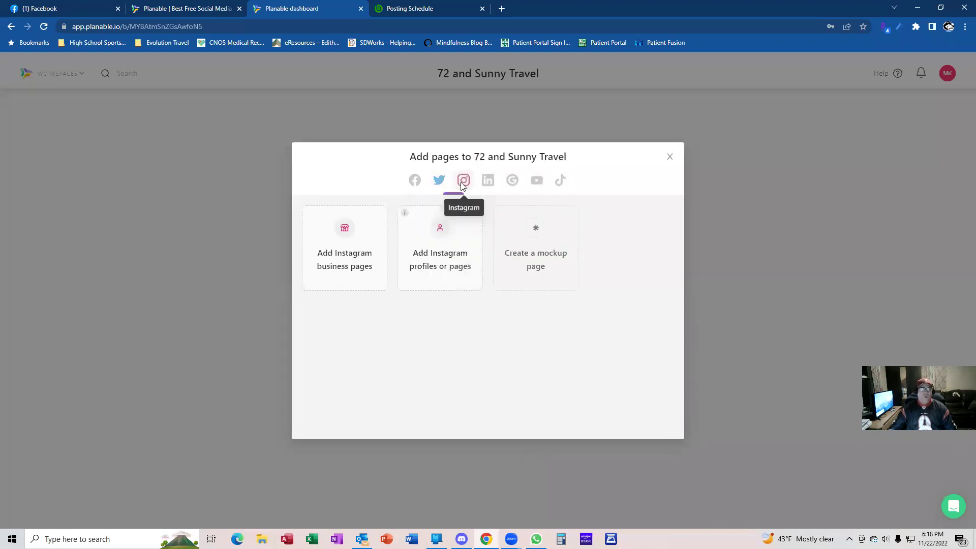
left_click(489, 184)
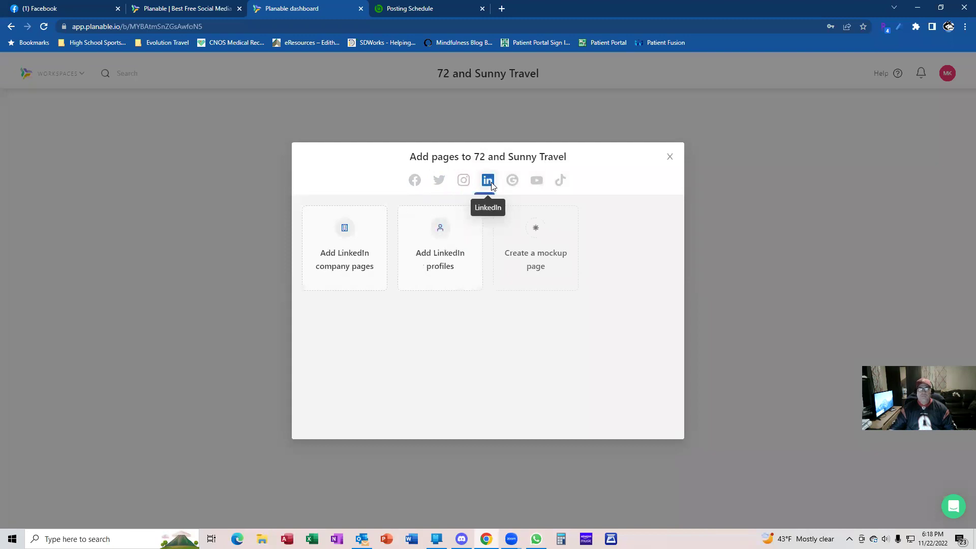
left_click(522, 182)
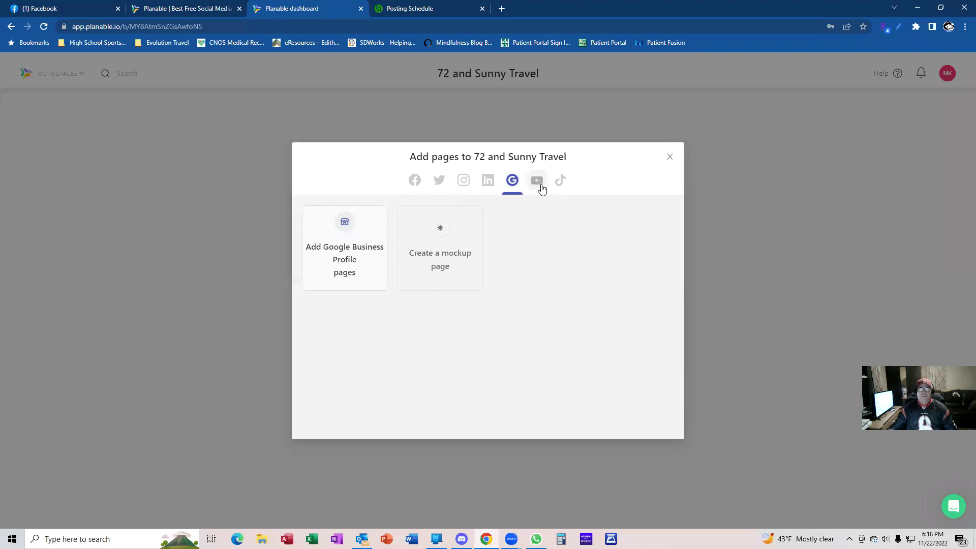
left_click(537, 184)
left_click(567, 182)
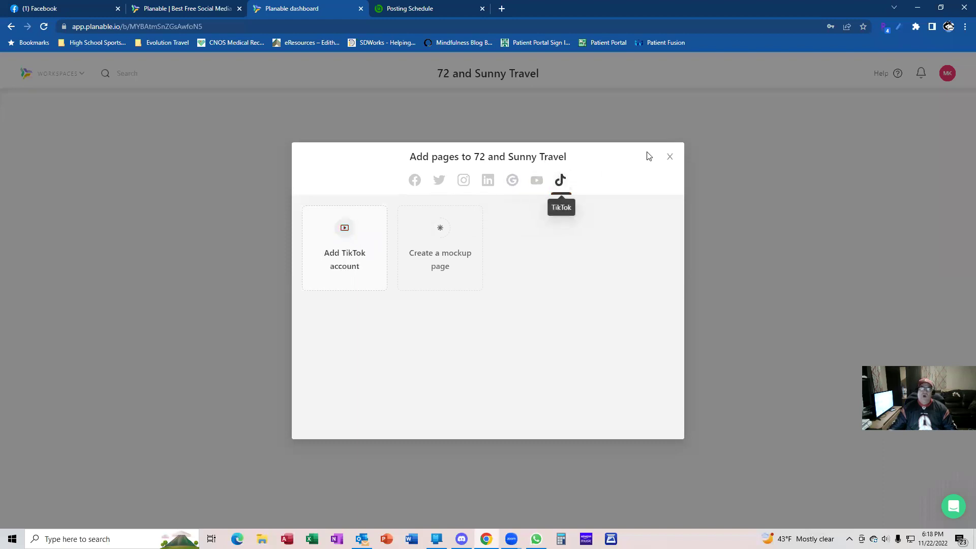
left_click(670, 158)
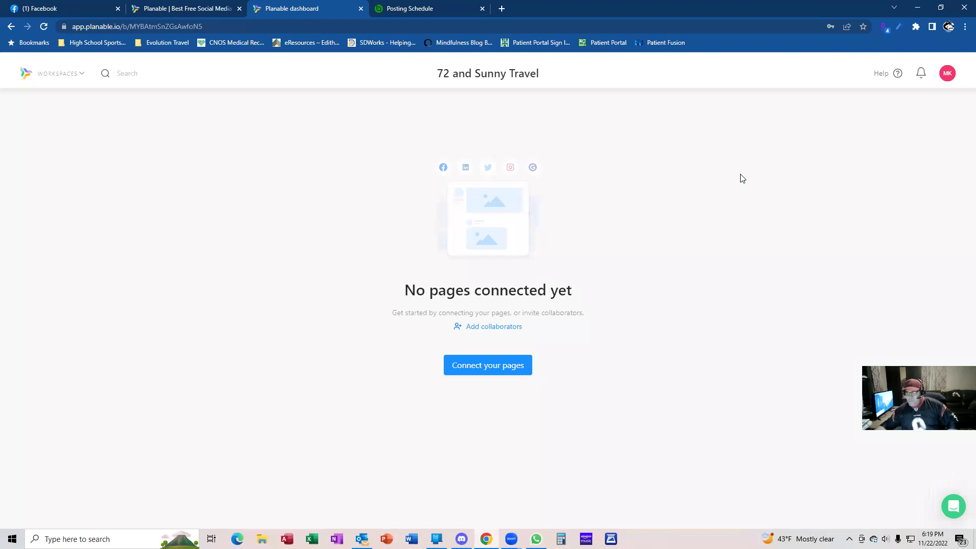
Log out and sign back in using the other saved account's e-mail from autofill
left_click(948, 75)
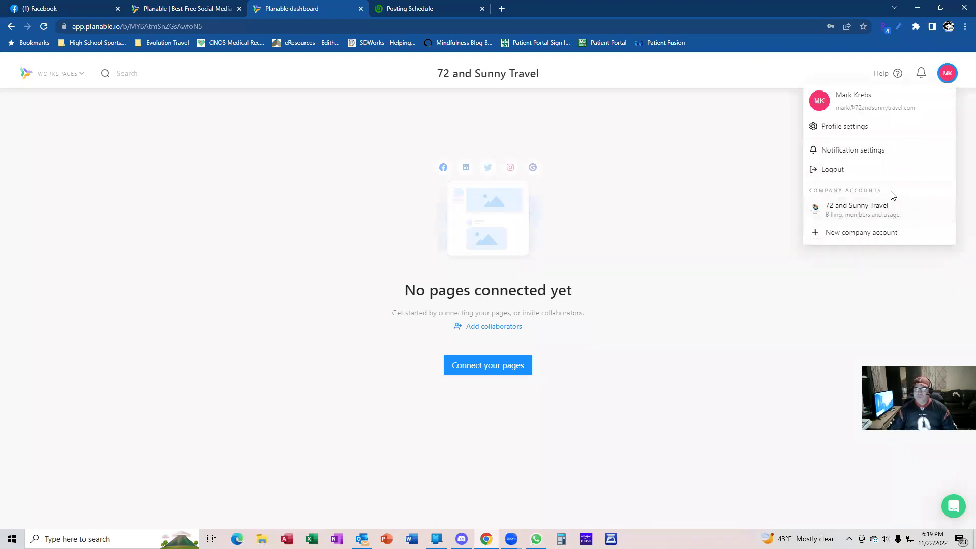
left_click(832, 169)
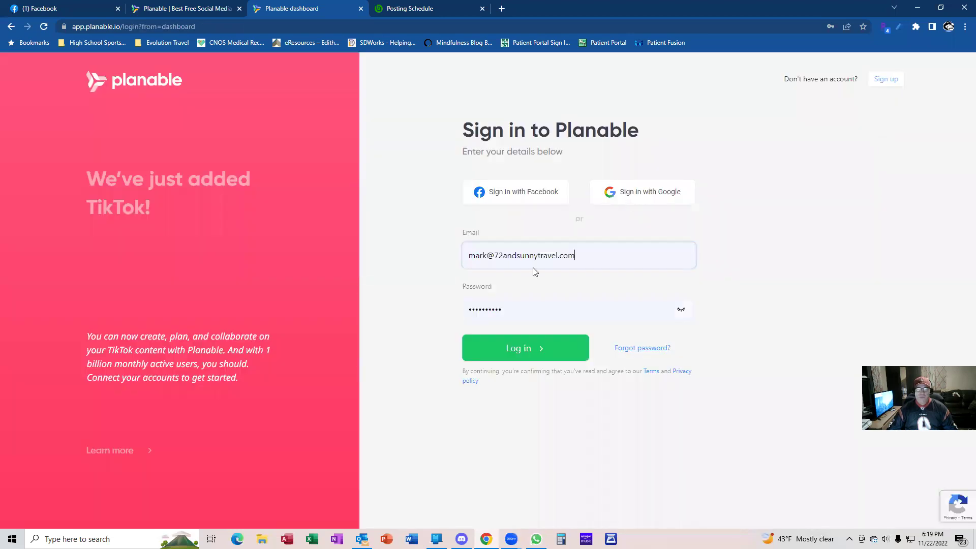
left_click(575, 257)
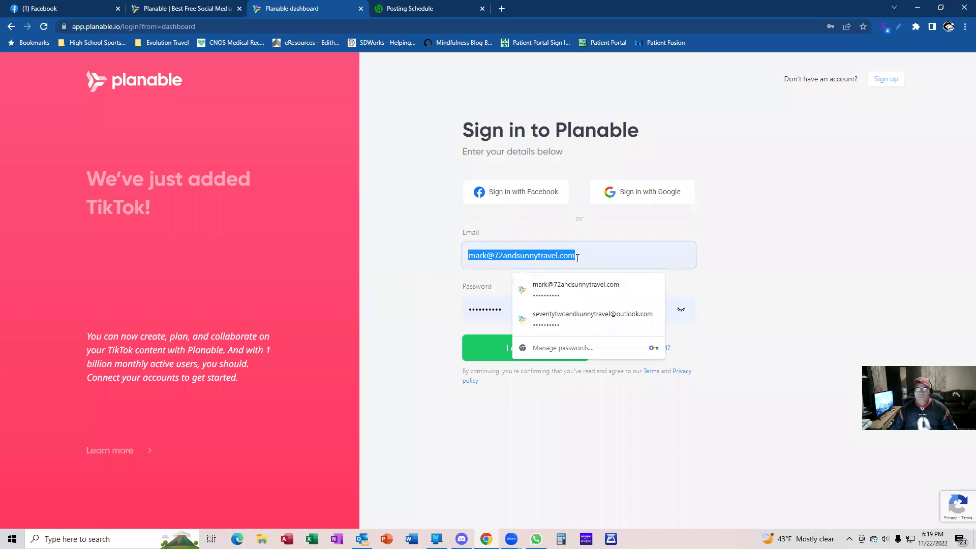
left_click(559, 316)
left_click(532, 354)
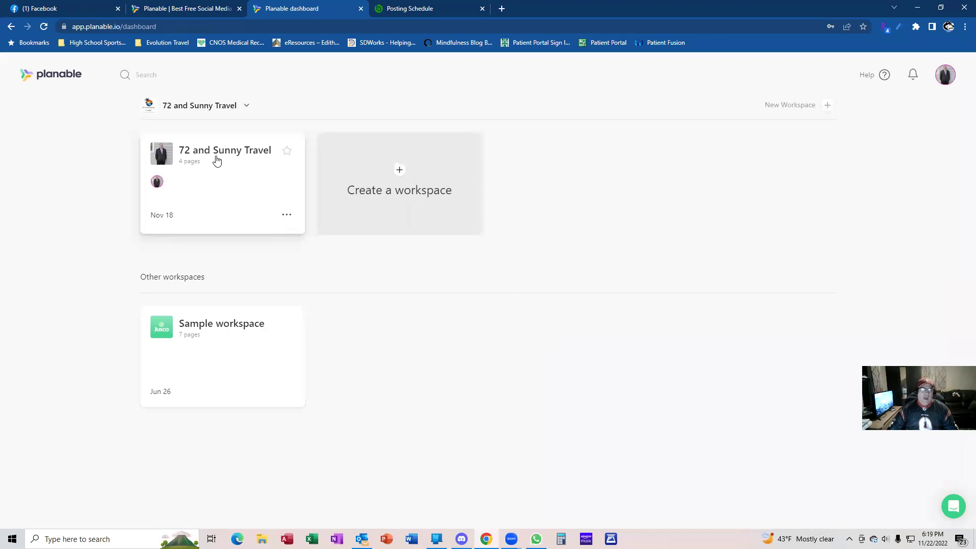
Open the 72 and Sunny Travel November 2022 calendar and scroll to the empty week of Nov 21
left_click(217, 161)
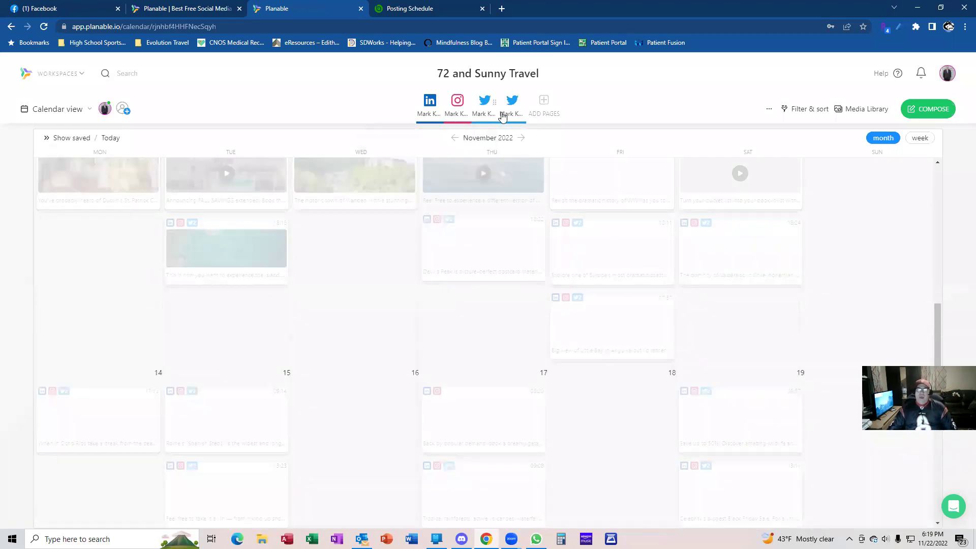
mouse_move(528, 128)
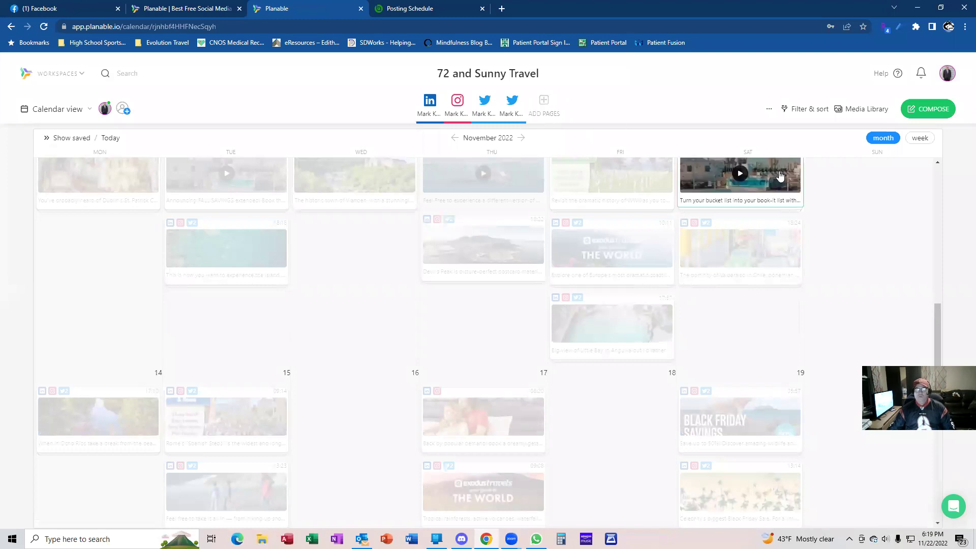
scroll(655, 231, "down", 4)
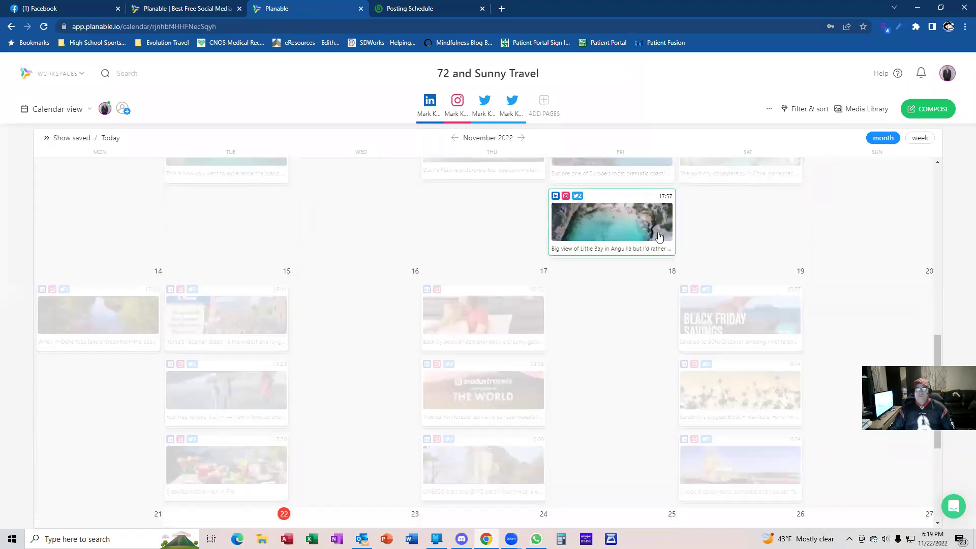
scroll(712, 227, "down", 1)
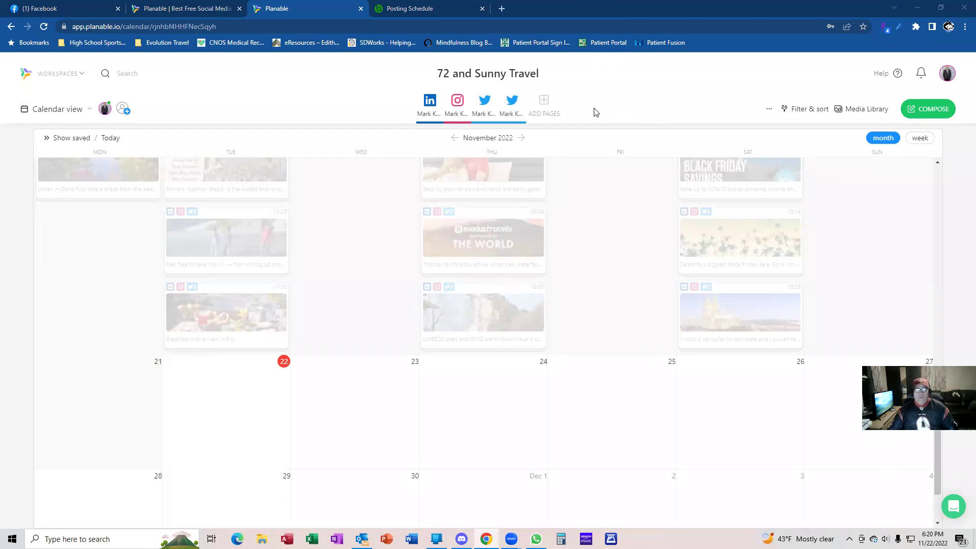
mouse_move(328, 392)
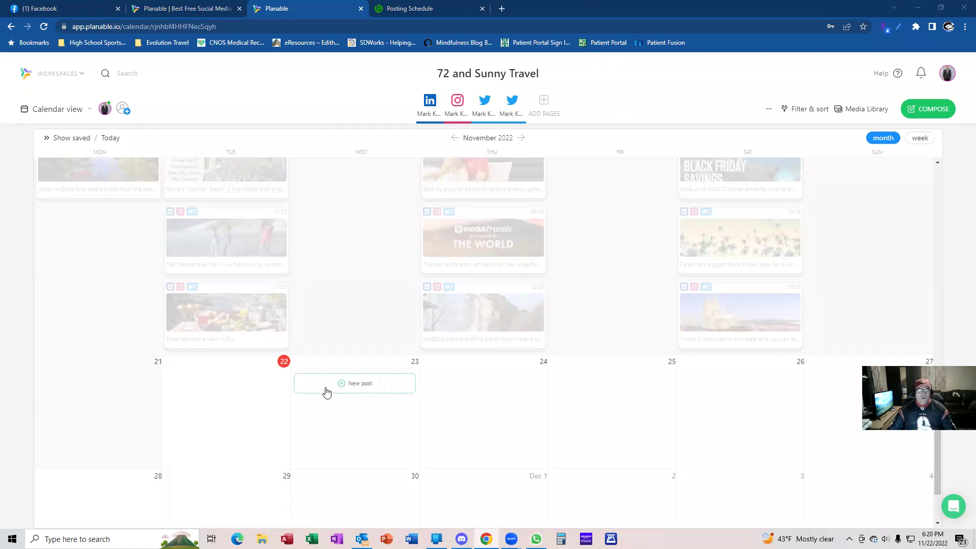
Bring the BranchUp Posting Schedule tab forward and close the Planable marketing site tab
left_click(391, 9)
left_click_drag(248, 8, 246, 9)
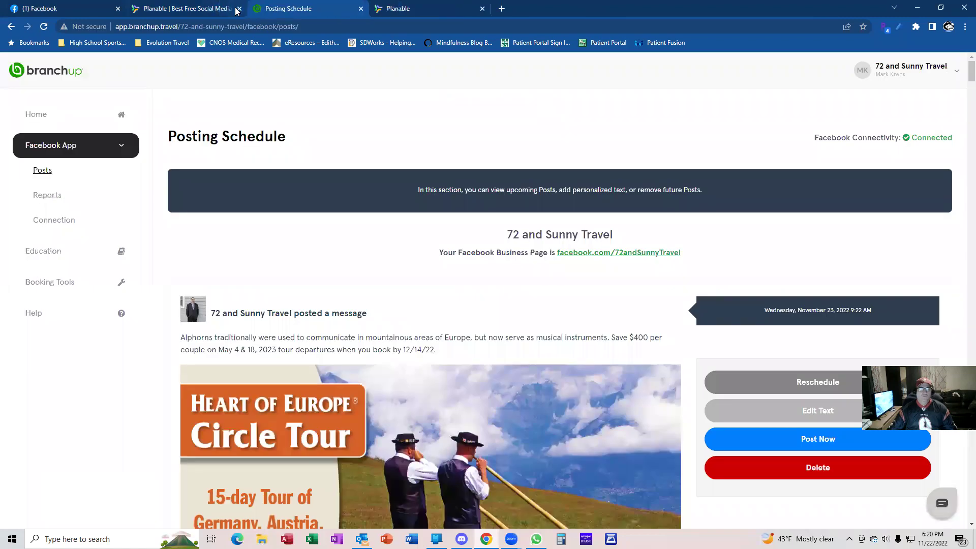
left_click(239, 8)
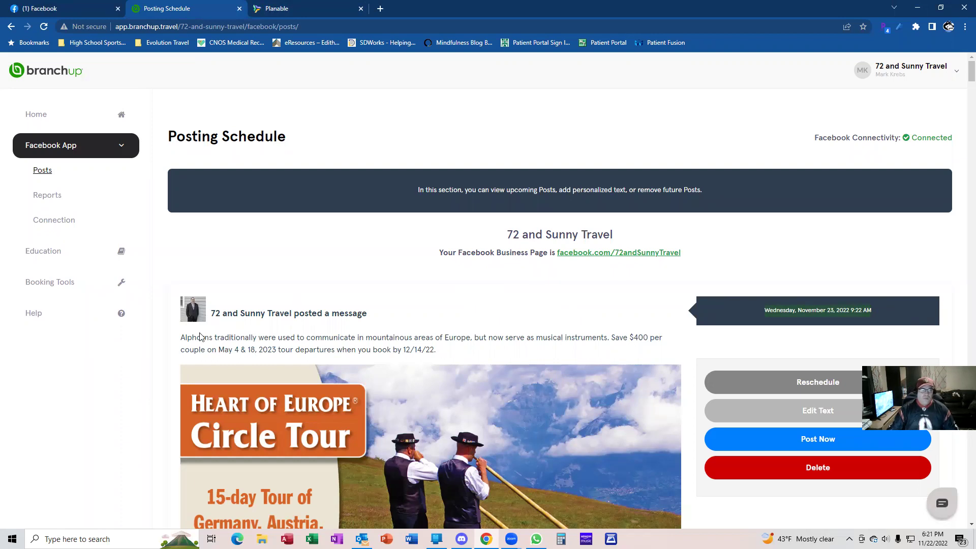
Copy the full caption of the Nov 23 Alphorns Heart of Europe Circle Tour post
left_click_drag(182, 337, 443, 357)
key("ctrl+c")
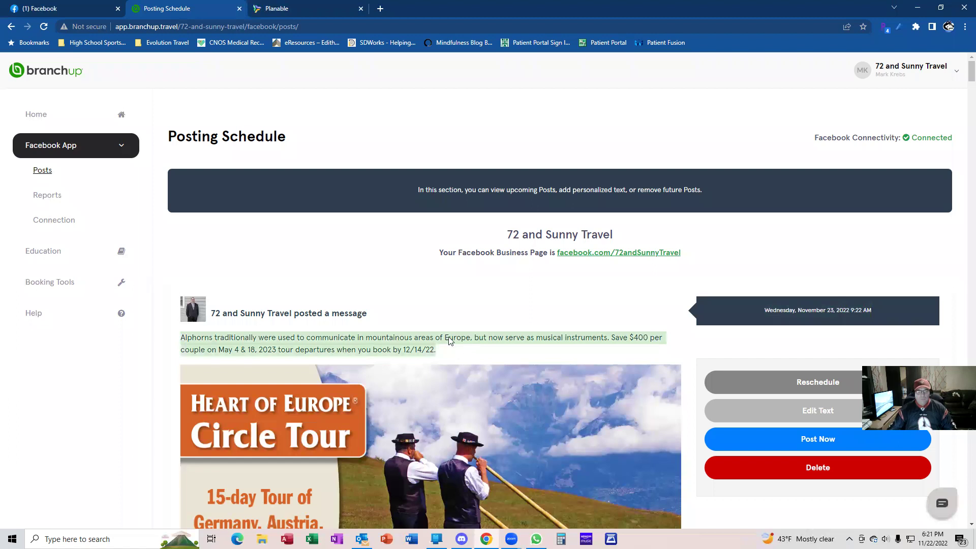
right_click(394, 350)
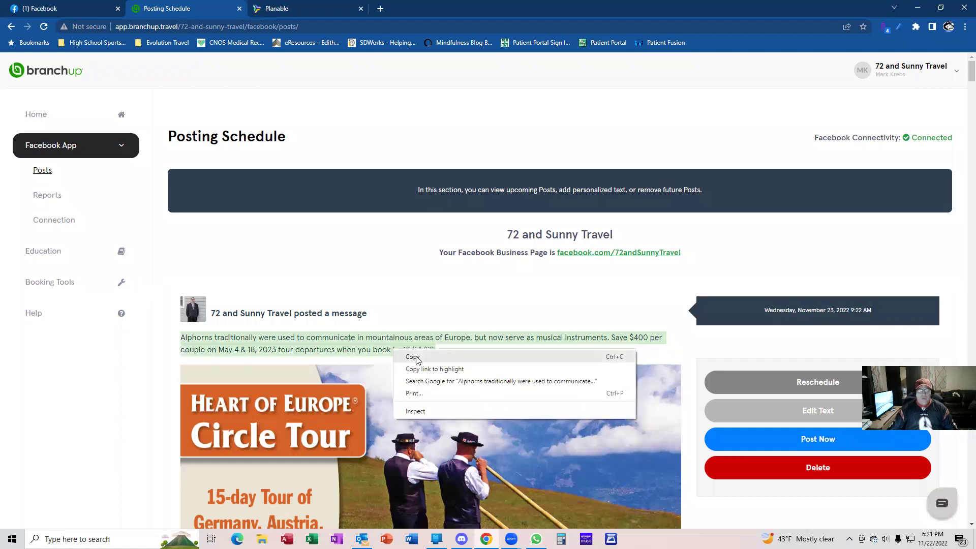
left_click(416, 358)
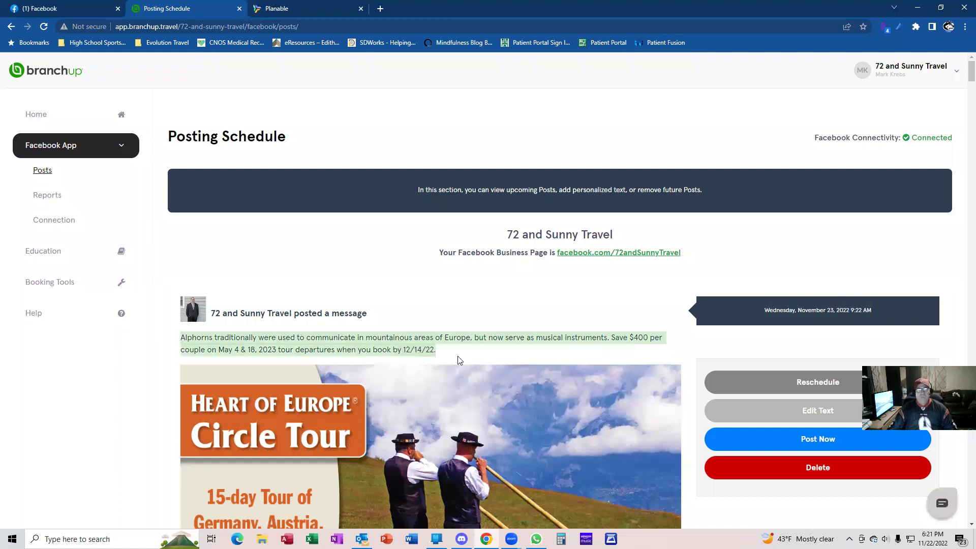
scroll(458, 358, "down", 4)
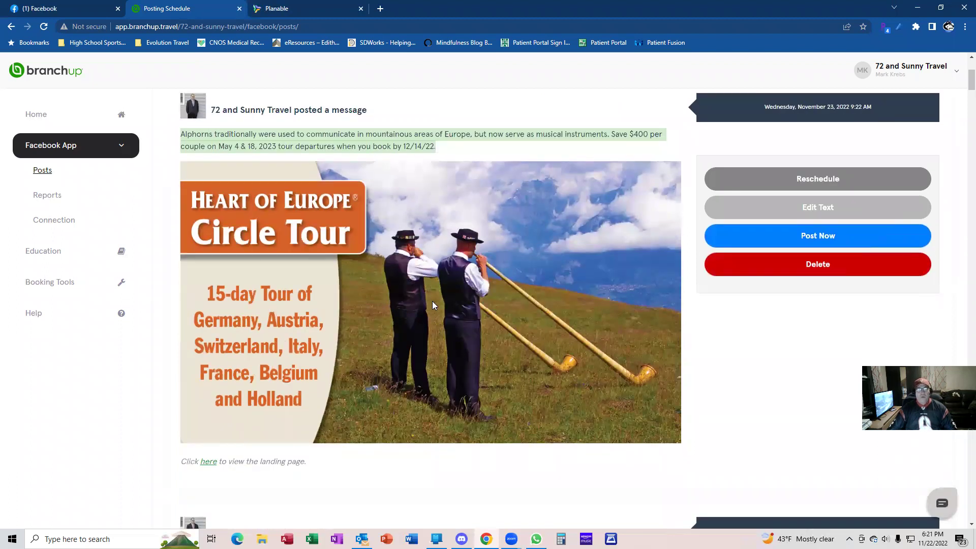
right_click(432, 301)
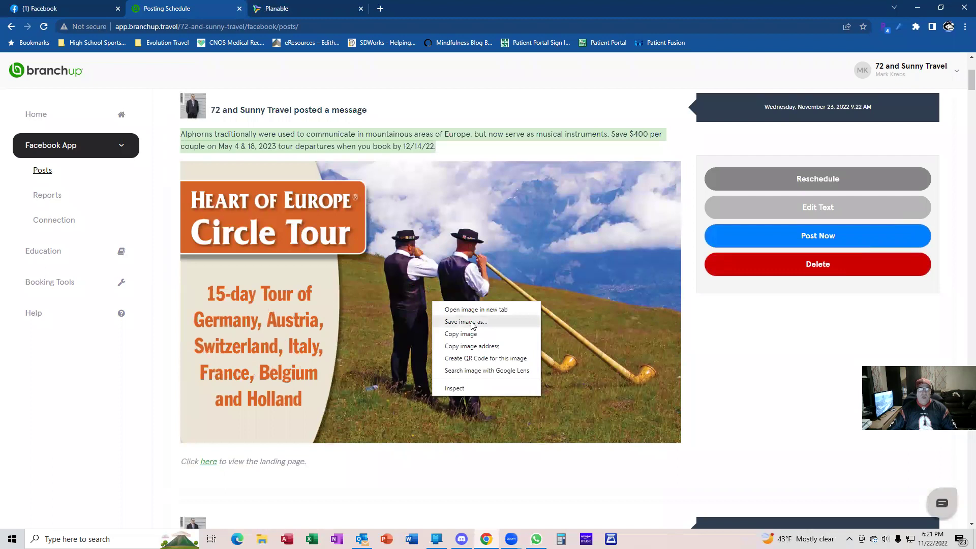
Save the post image as 'Heart of Europe Germany 15 day tour' in BranchUp Photos and Videos
left_click(466, 322)
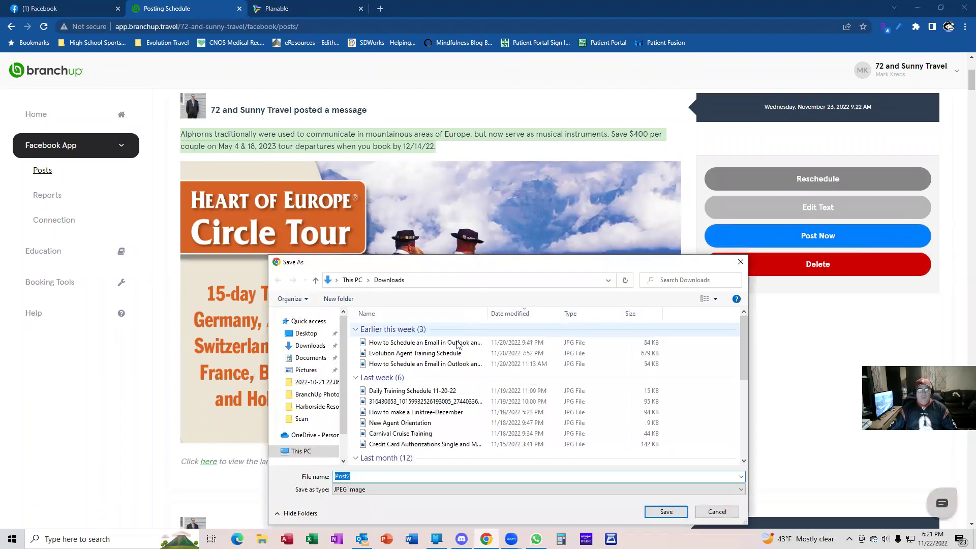
left_click(283, 399)
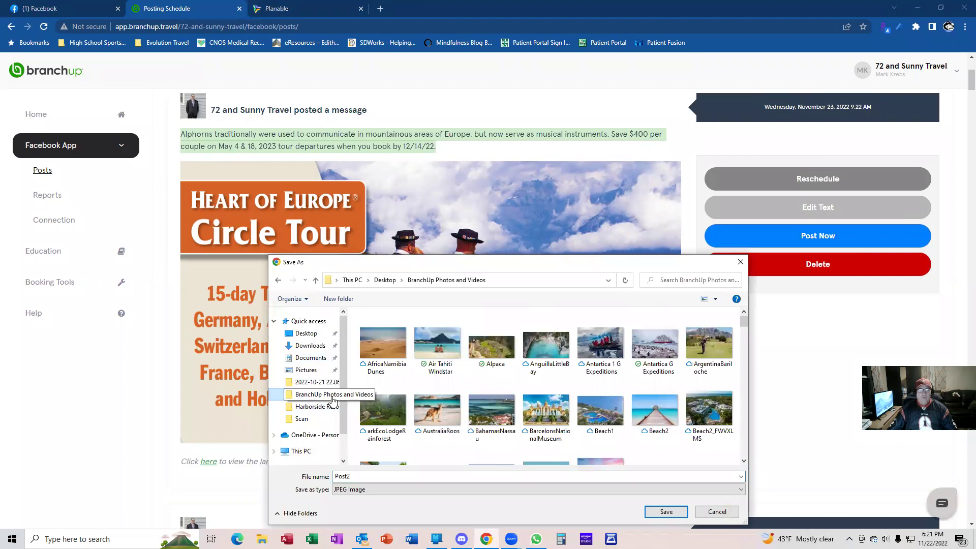
left_click_drag(479, 267, 479, 266)
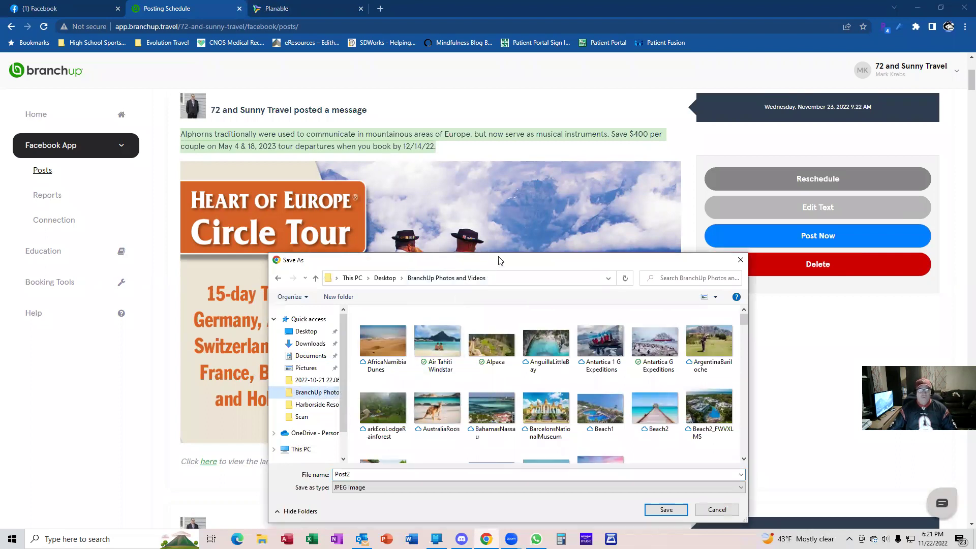
left_click_drag(498, 260, 579, 208)
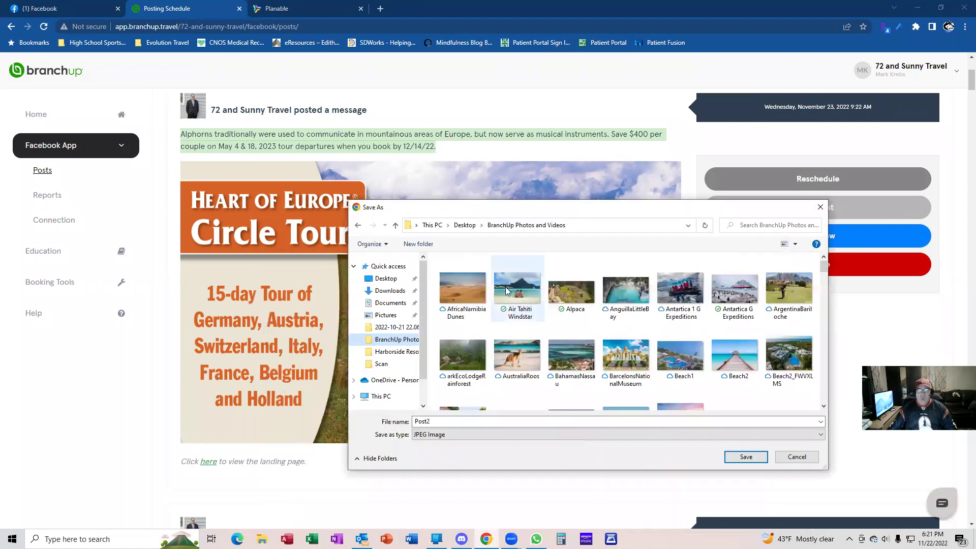
double_click(448, 421)
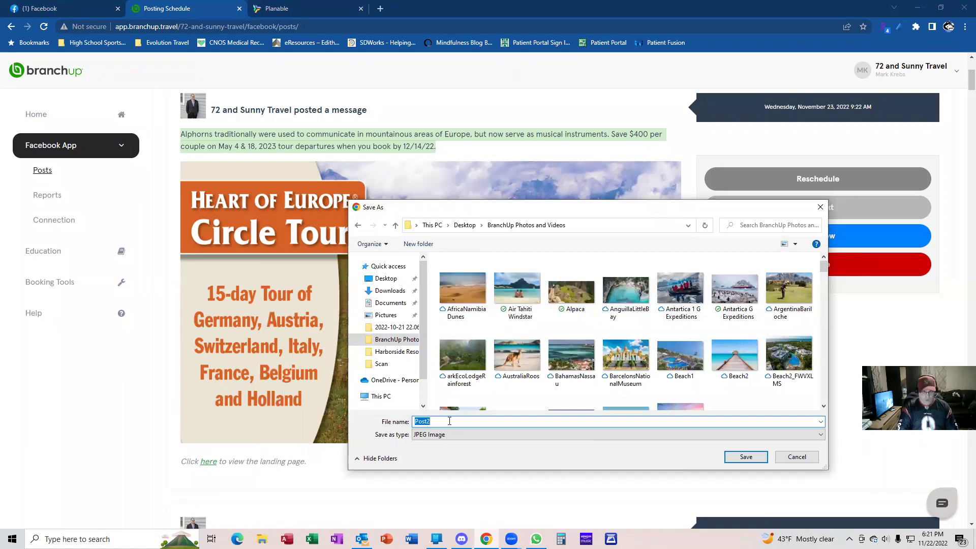
type("Heart of Europe G")
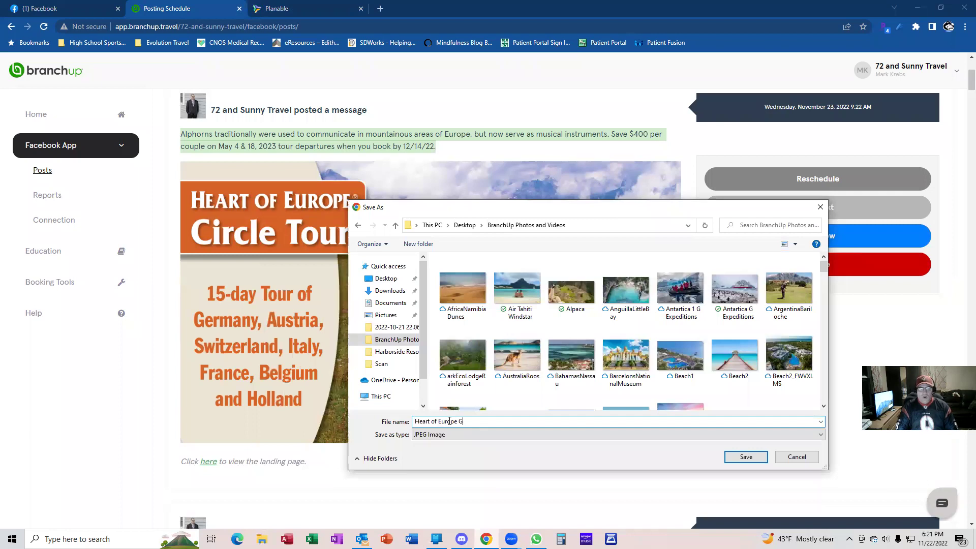
type("ermany")
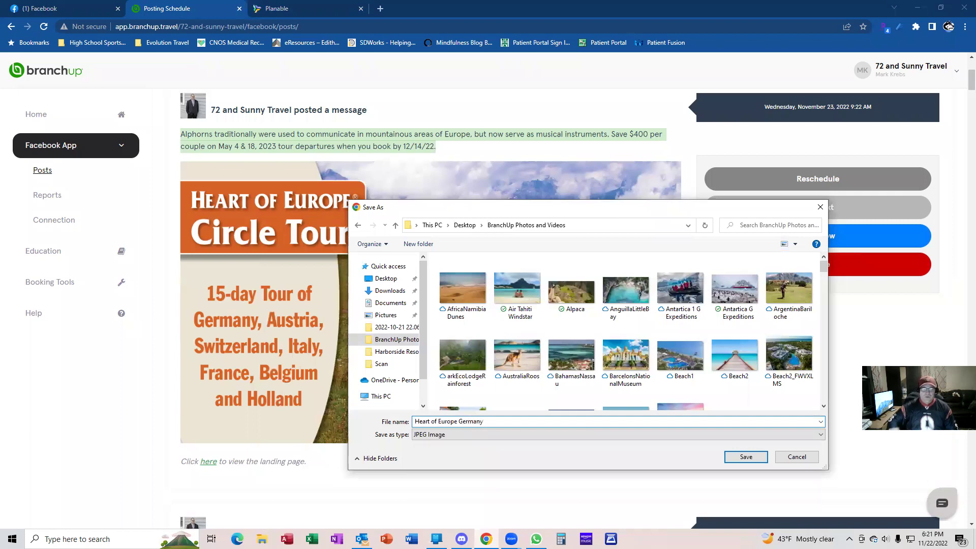
type(" 15 day tou")
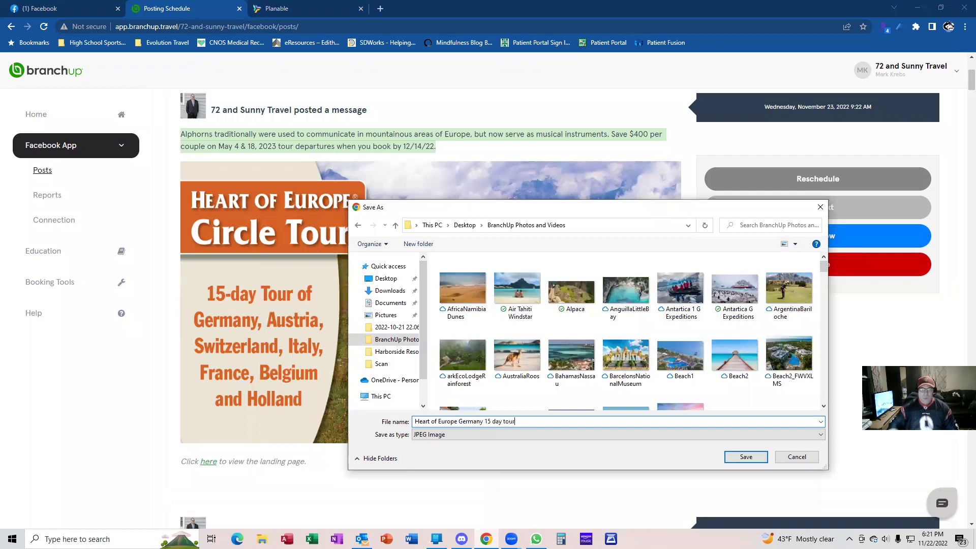
type("r")
key("Return")
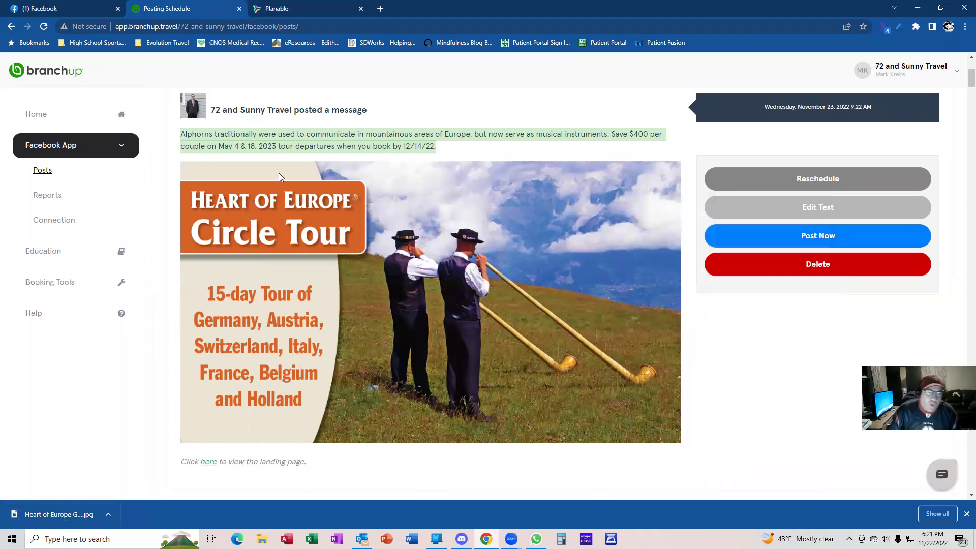
left_click(303, 9)
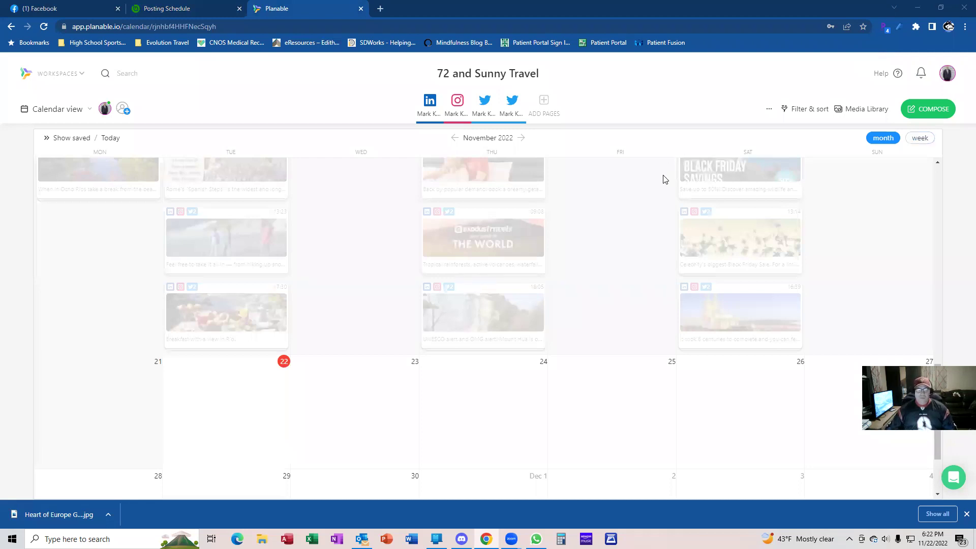
Compose a new Planable post containing the pasted Alphorns caption with the 12/14/22 booking deadline
mouse_move(363, 392)
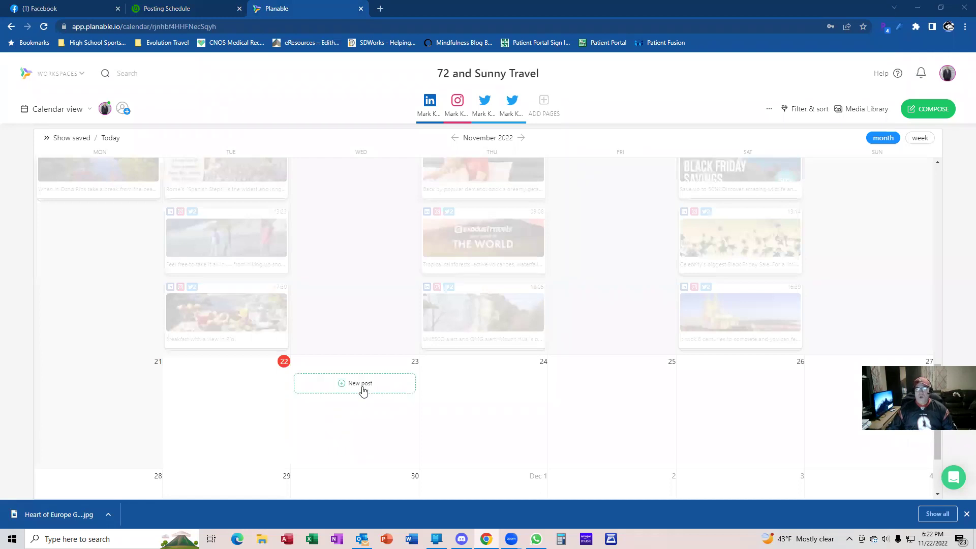
left_click(933, 113)
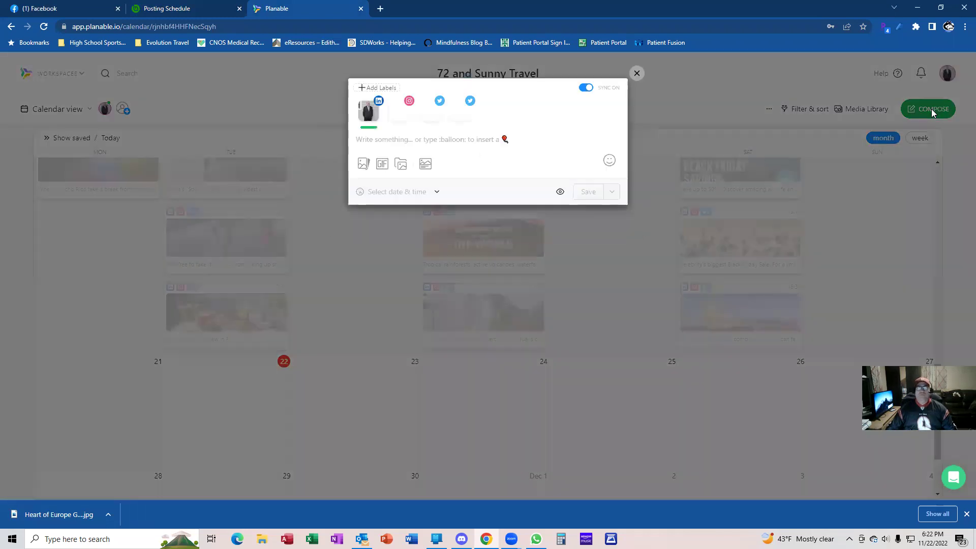
left_click(413, 137)
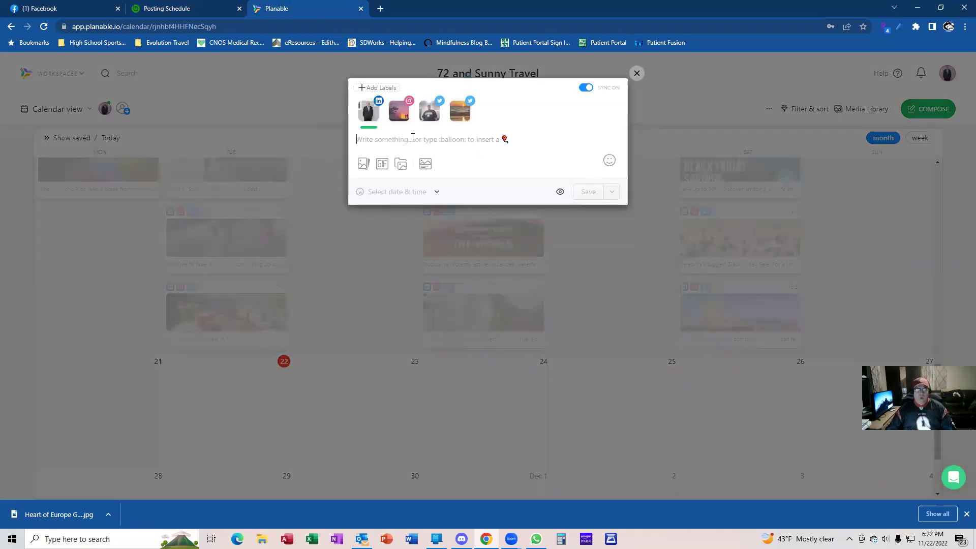
key("ctrl+v")
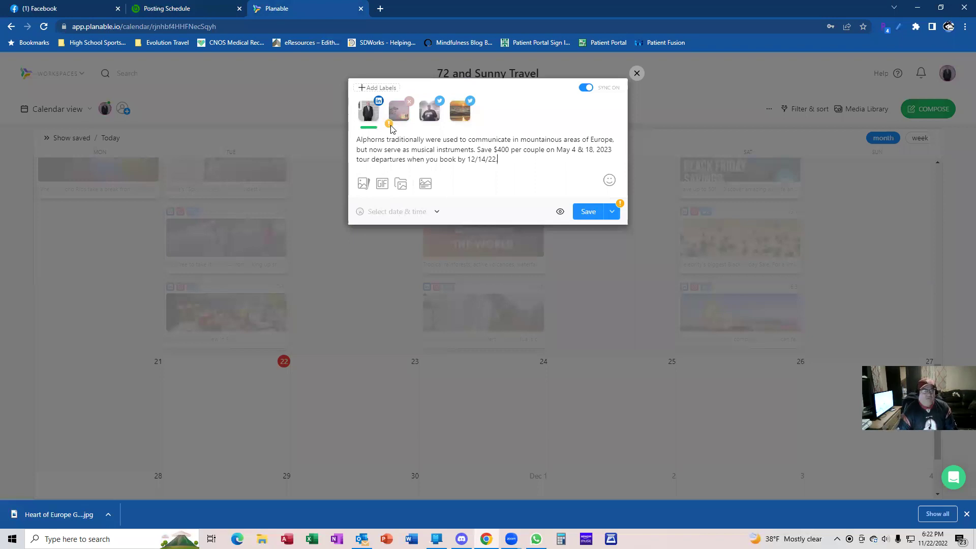
left_click(364, 184)
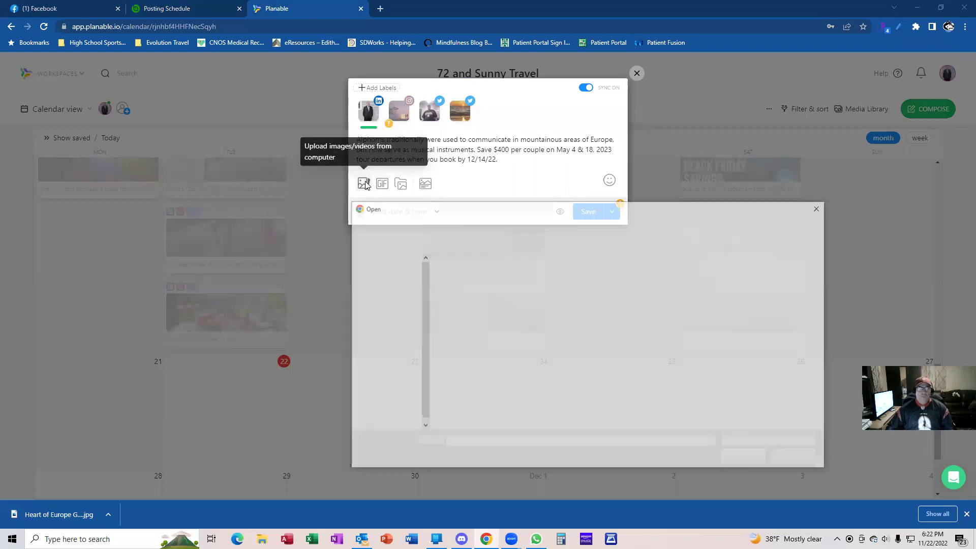
Attach the 'Heart of Europe Germany 15 day tour' image from BranchUp Photos and Videos to the draft
double_click(463, 289)
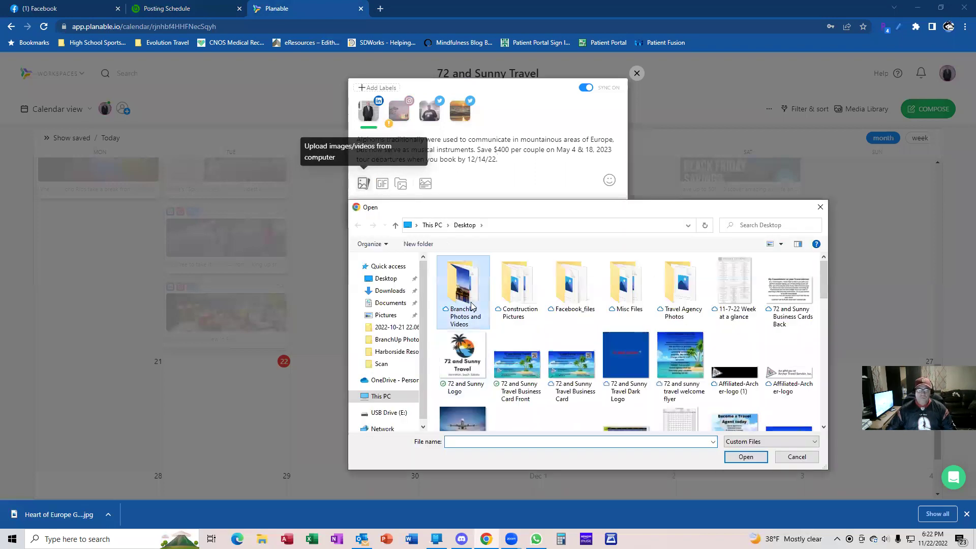
scroll(605, 321, "down", 10)
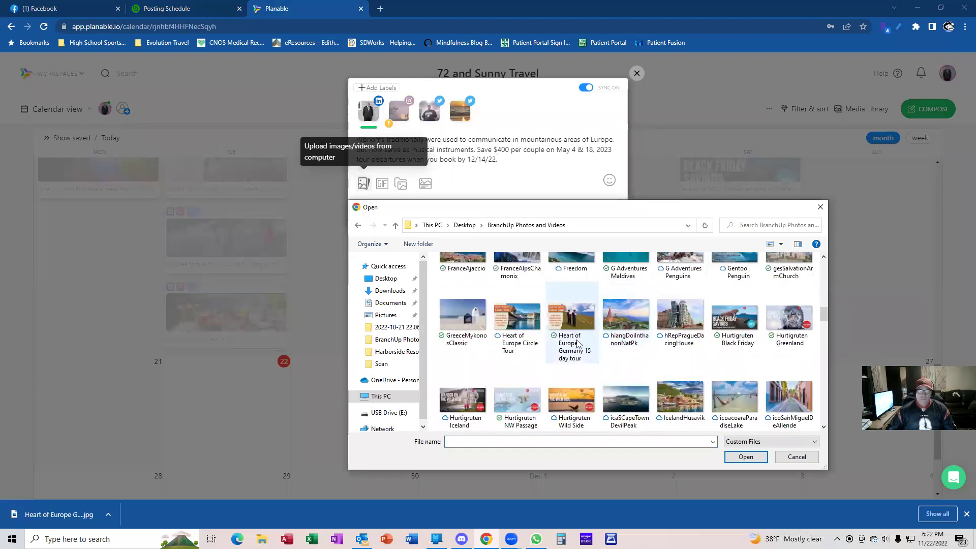
left_click(578, 352)
double_click(578, 352)
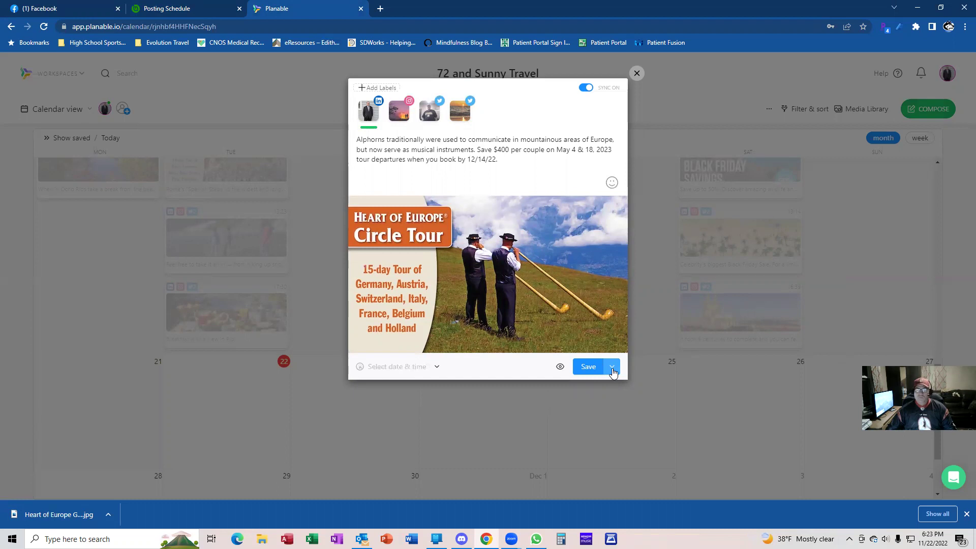
left_click(612, 372)
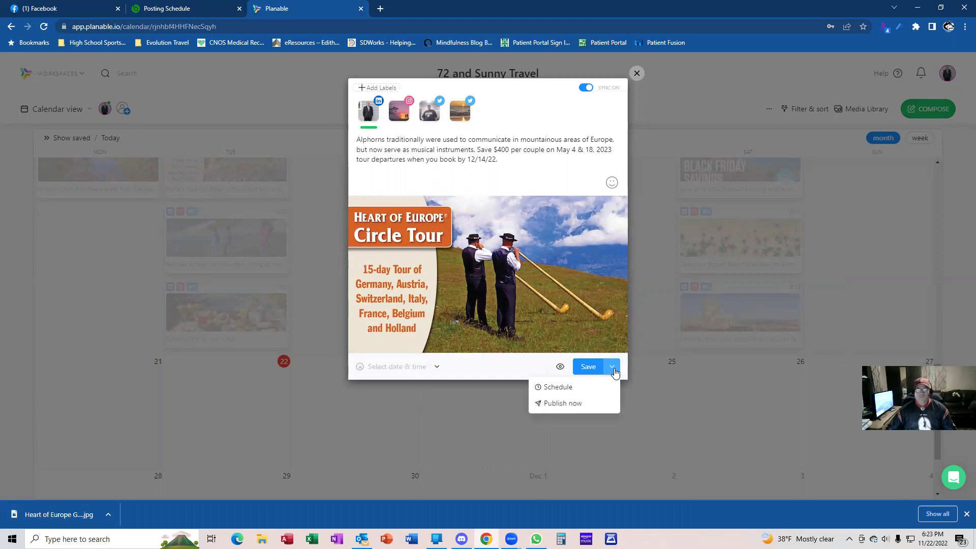
Set the draft's schedule to Nov 23 at 09:22 Chicago time, matching BranchUp's 9:22 AM post
left_click(576, 389)
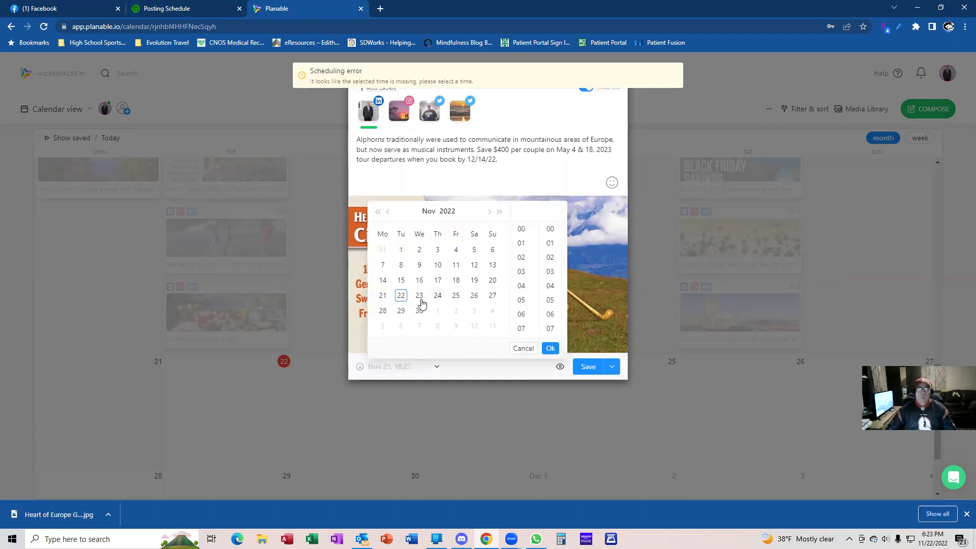
left_click(420, 297)
scroll(523, 284, "up", 5)
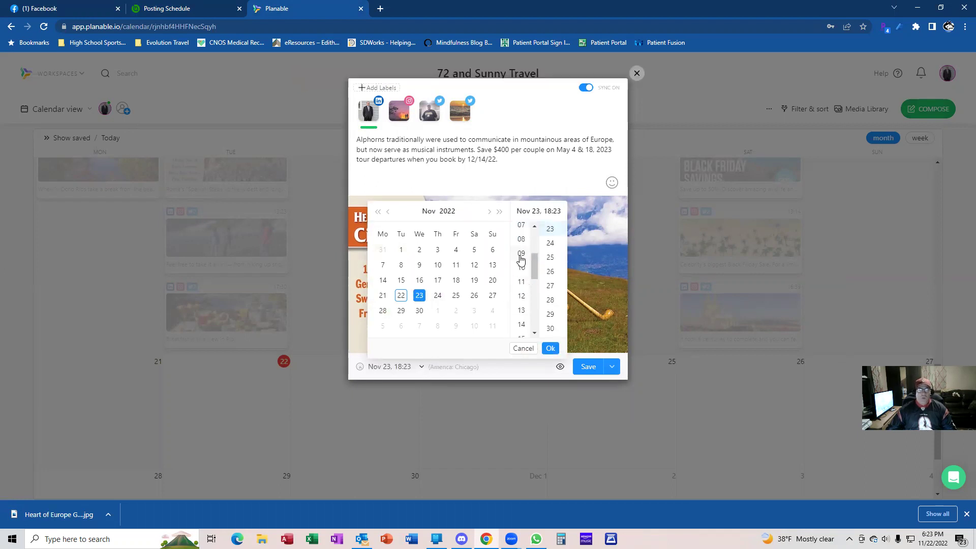
left_click(521, 254)
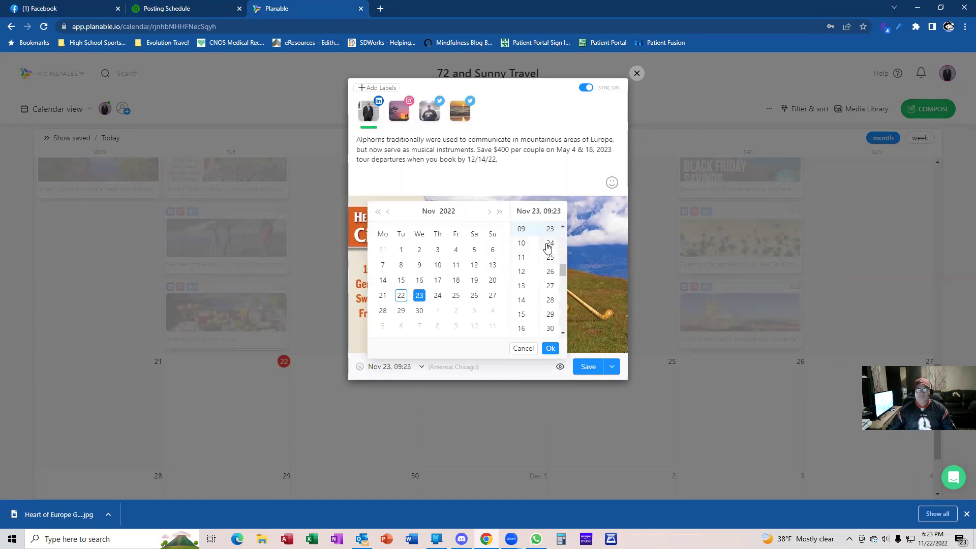
left_click(211, 8)
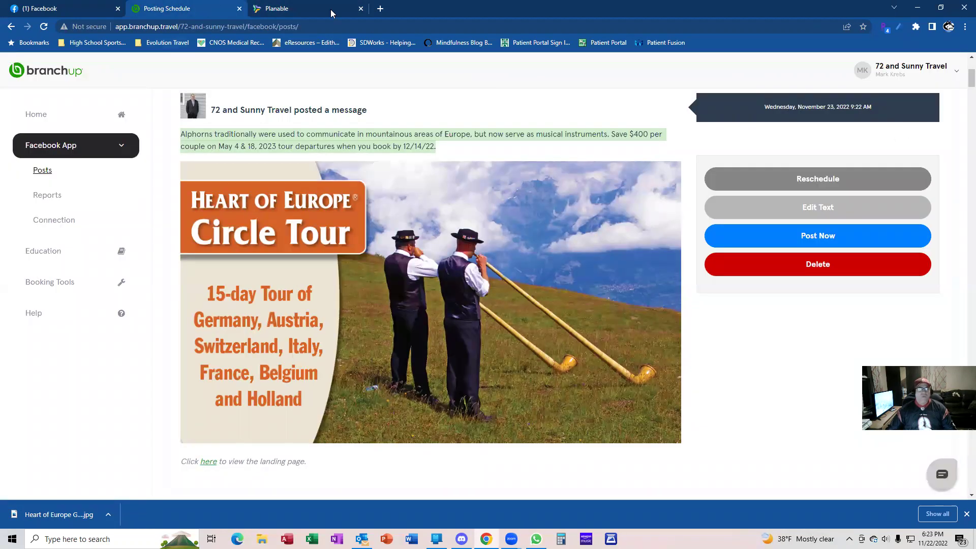
left_click(331, 12)
left_click(558, 246)
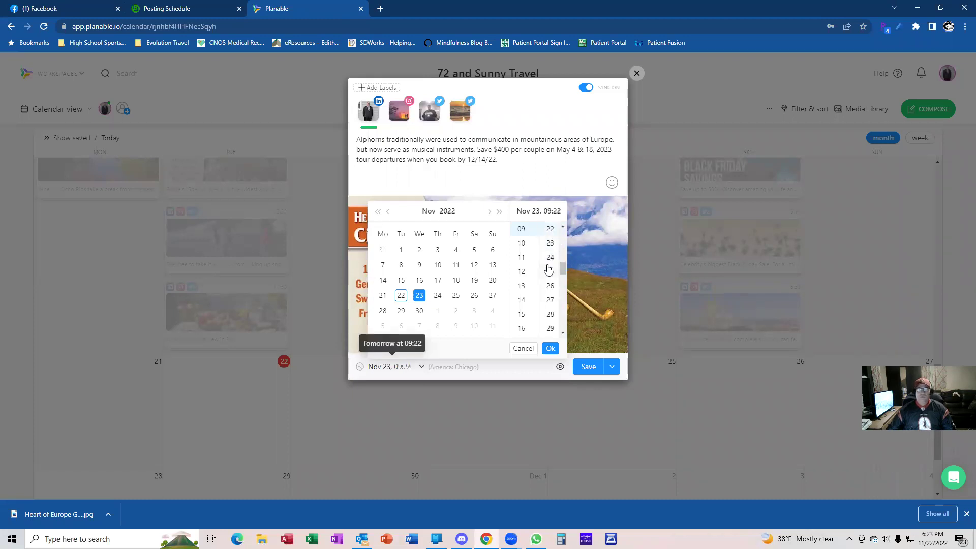
left_click(550, 349)
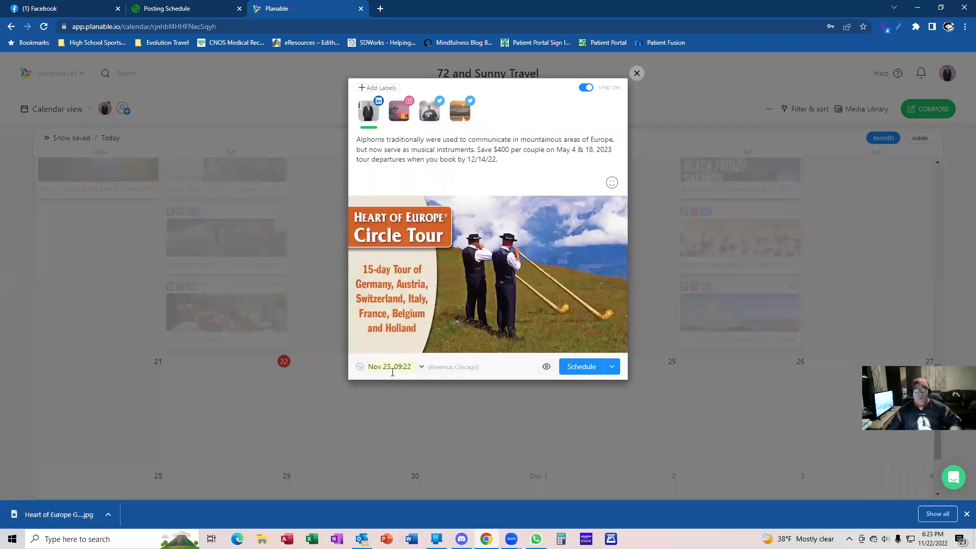
Schedule the Alphorns post and confirm it appears on Nov 23 at 09:22 for all four accounts
left_click(578, 373)
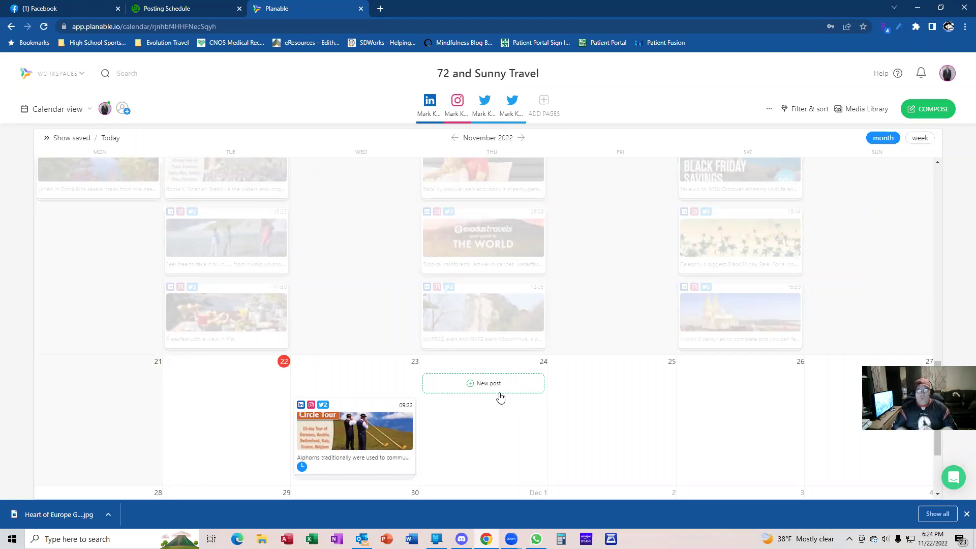
scroll(526, 369, "up", 1)
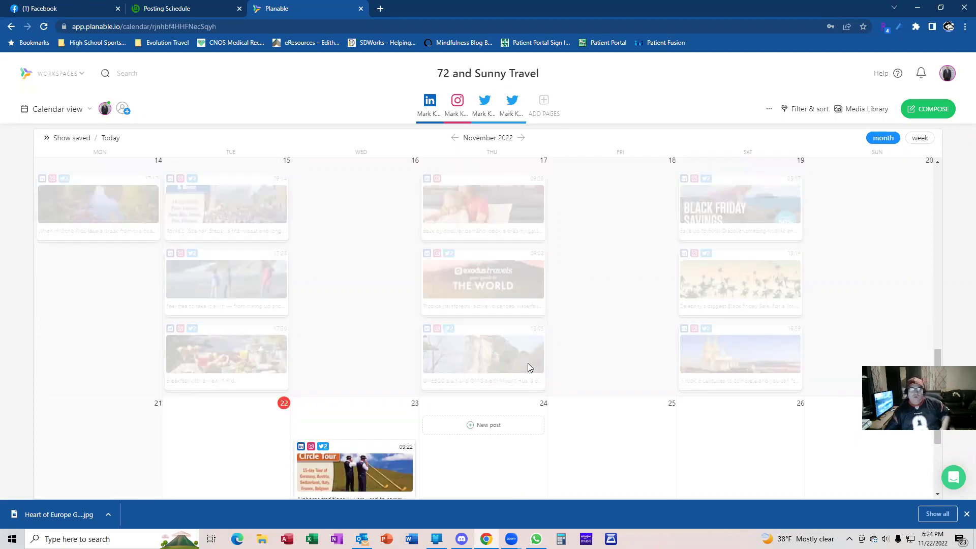
scroll(529, 367, "up", 5)
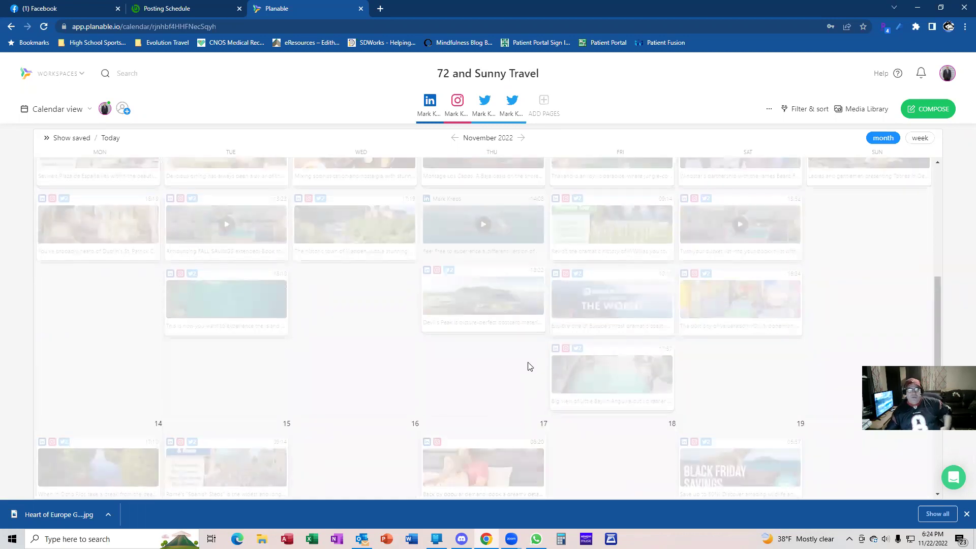
scroll(528, 367, "up", 5)
scroll(529, 367, "up", 4)
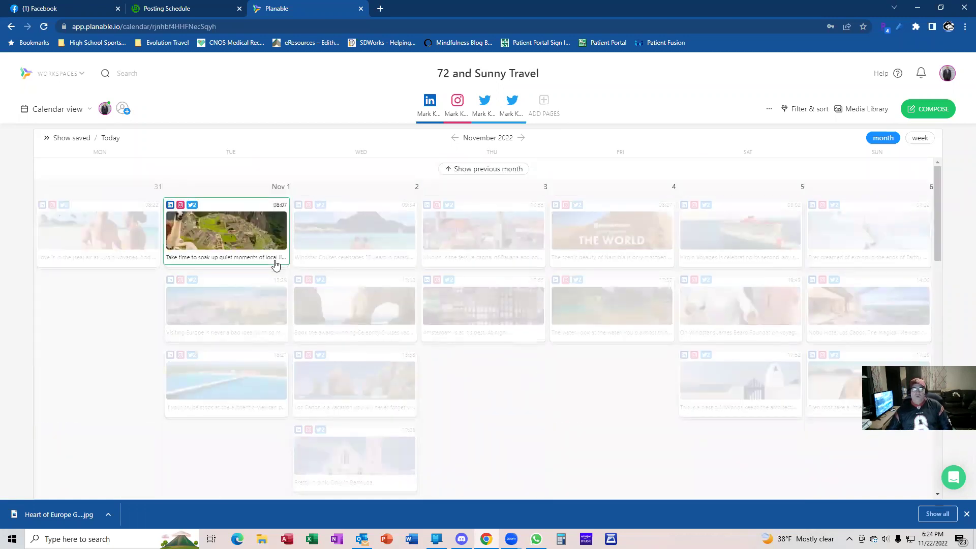
scroll(274, 265, "down", 5)
scroll(274, 264, "down", 5)
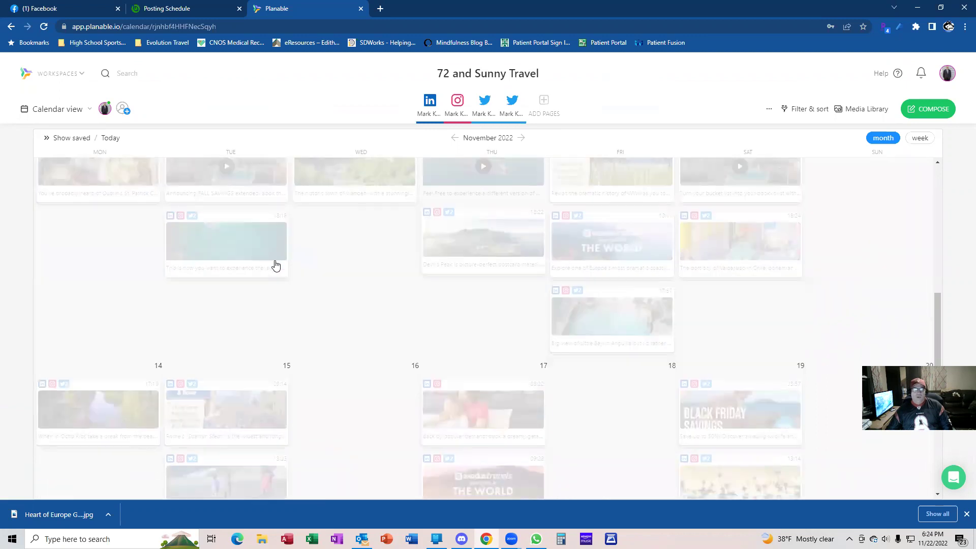
scroll(280, 274, "down", 1)
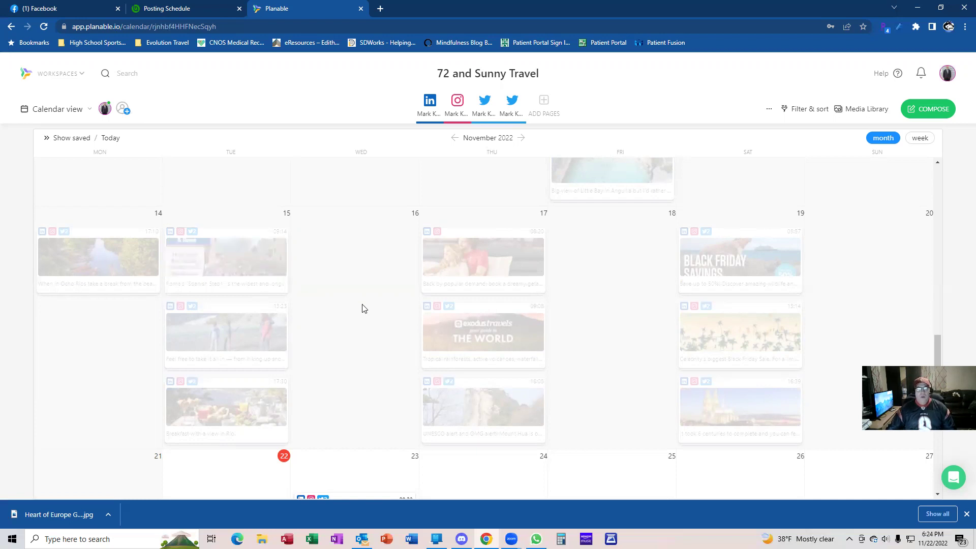
scroll(358, 303, "down", 2)
scroll(358, 304, "down", 3)
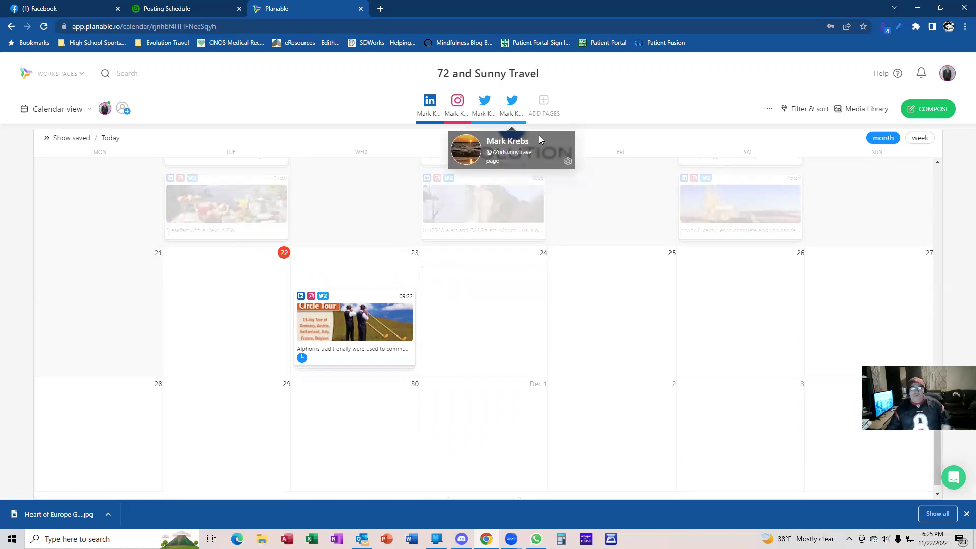
In BranchUp, select the Nov 24 Valiant Lady Caribbean post text and bring up its swing photo options
left_click(191, 8)
scroll(501, 232, "down", 15)
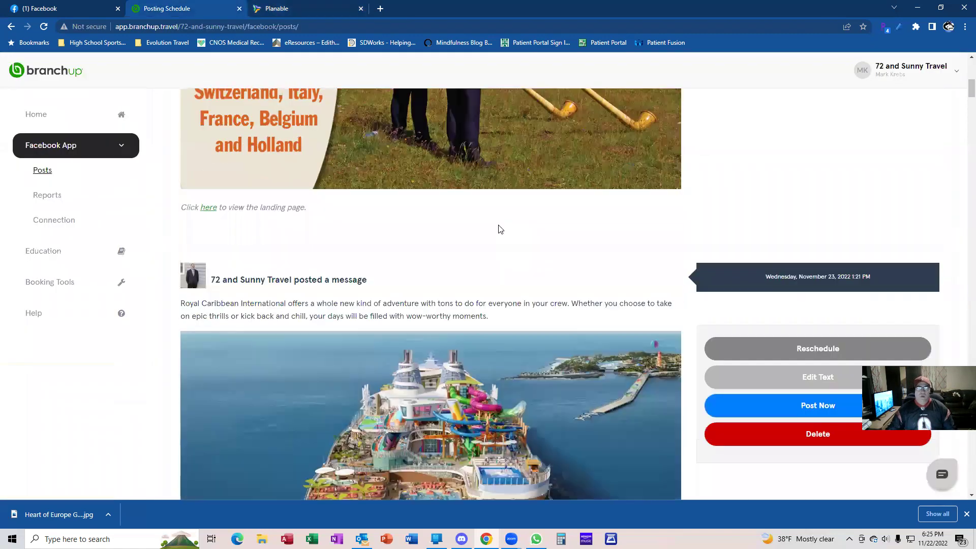
scroll(500, 226, "down", 13)
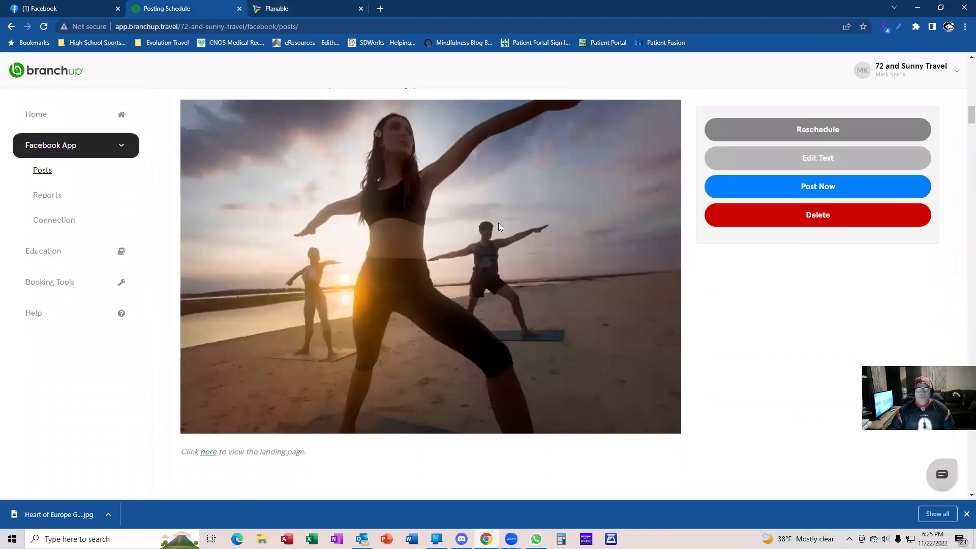
scroll(500, 227, "down", 7)
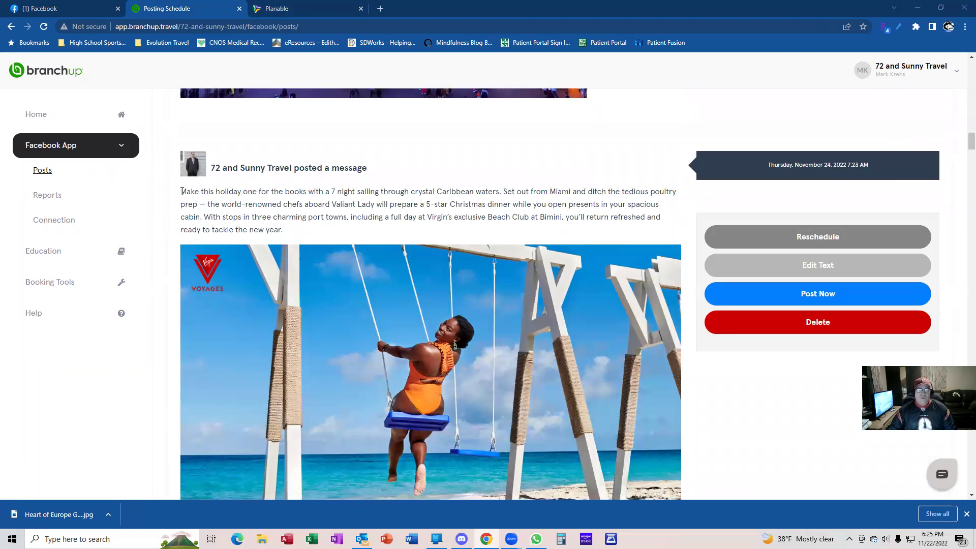
left_click_drag(181, 191, 285, 239)
key("ctrl+c")
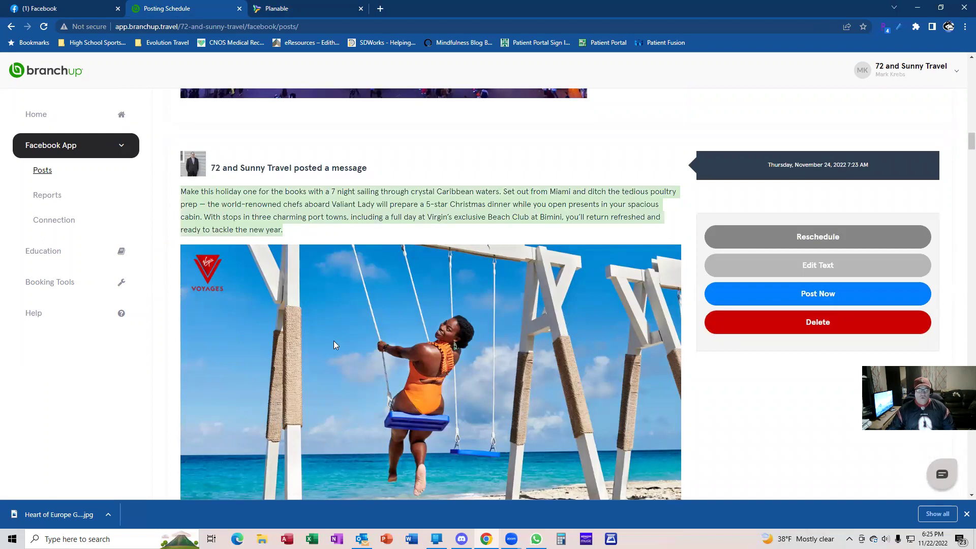
scroll(331, 322, "down", 1)
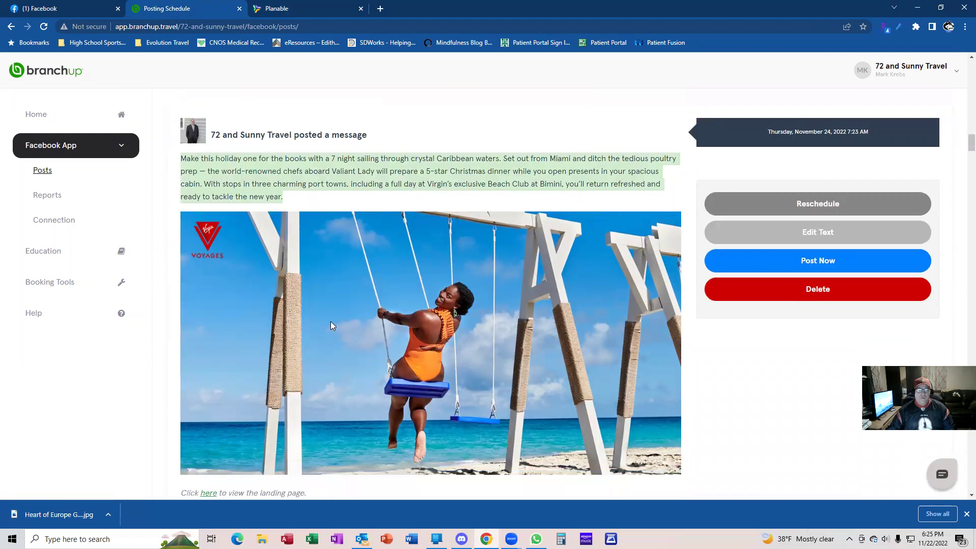
right_click(330, 321)
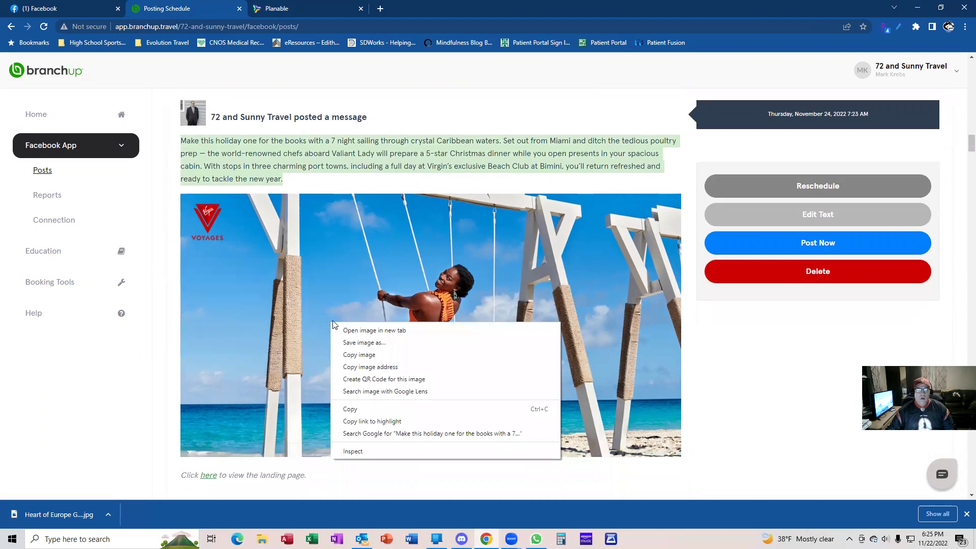
Save the swing photo as 'Virgin Voyages Valiant Lady Caribbean' in BranchUp Photos and Videos
left_click(379, 342)
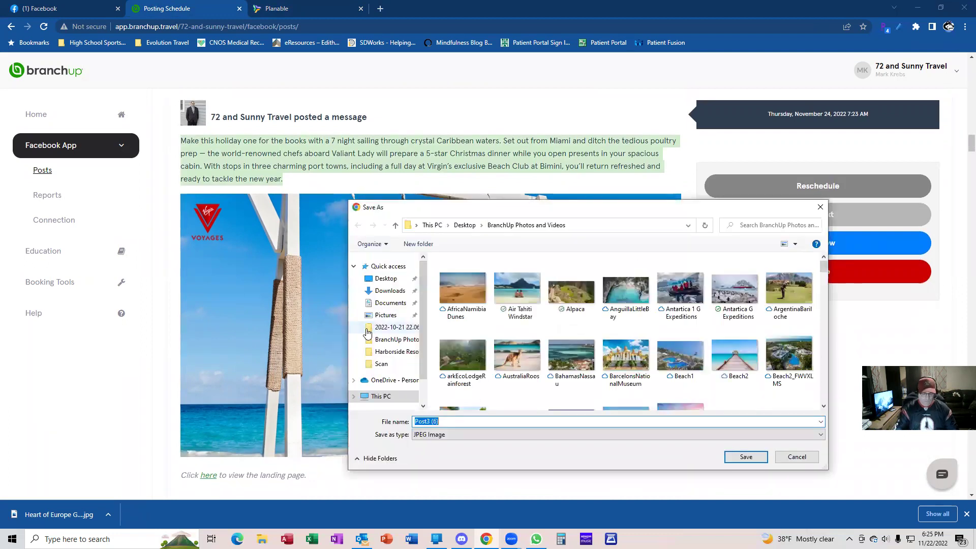
type("Virgin Voyages")
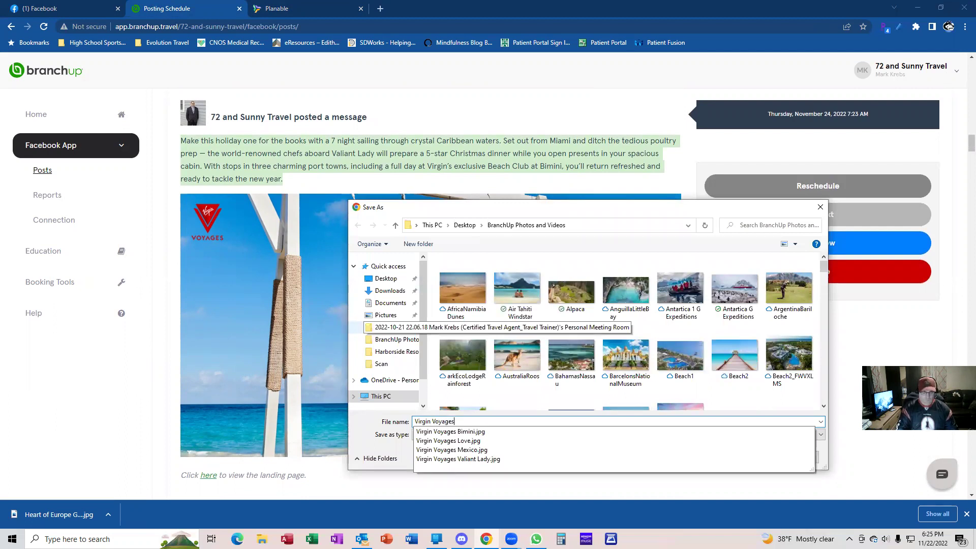
type(" Valiant Lad")
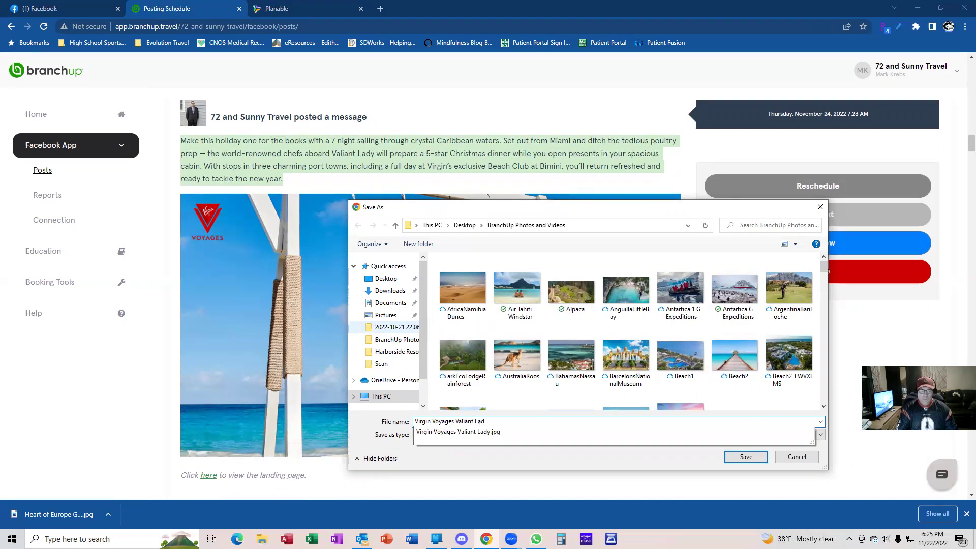
type("y Caribbean")
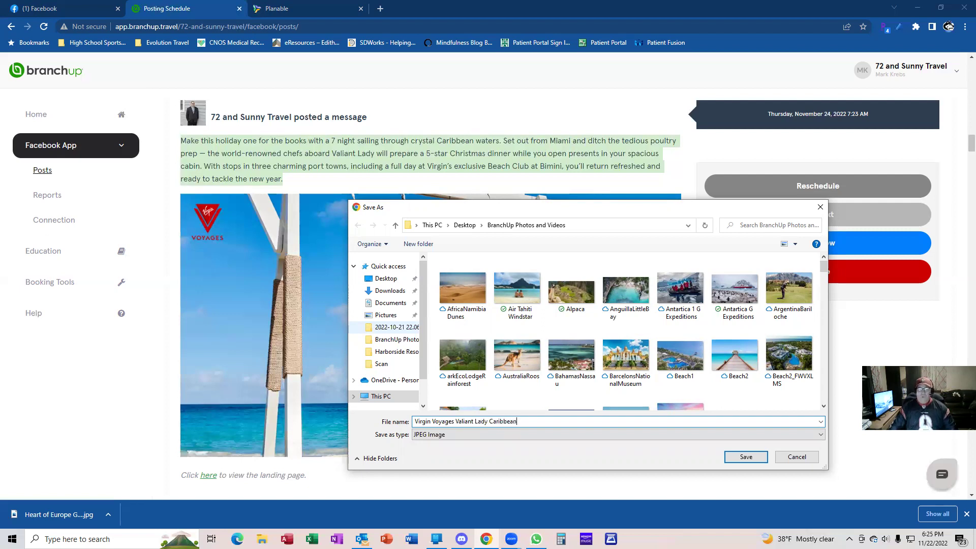
key("Return")
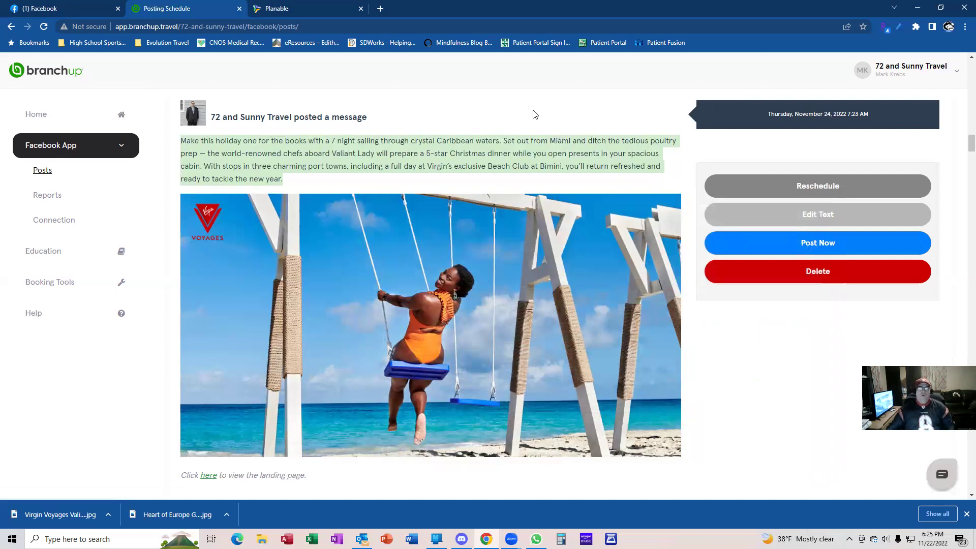
Create a Nov 24 post with the pasted Valiant Lady Caribbean caption for LinkedIn and Instagram only
left_click(298, 9)
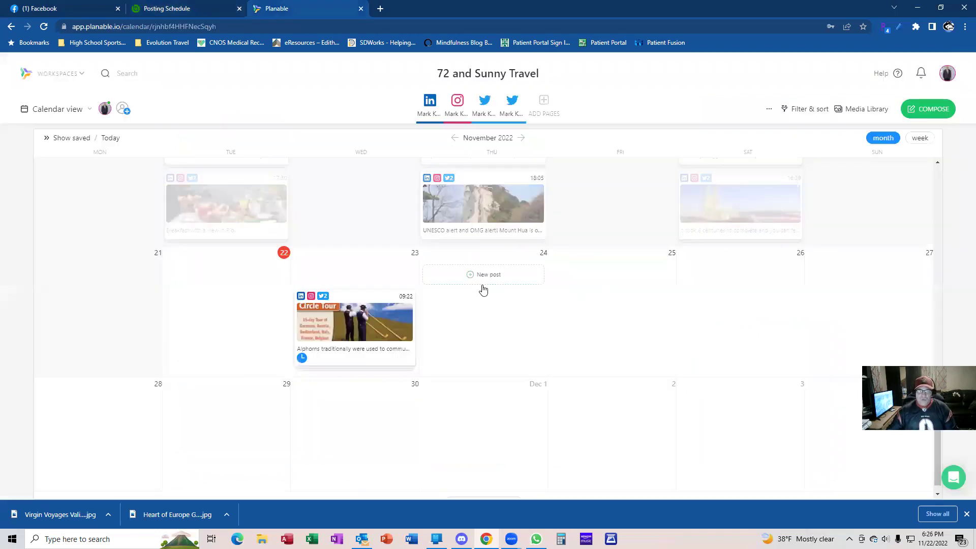
left_click(483, 278)
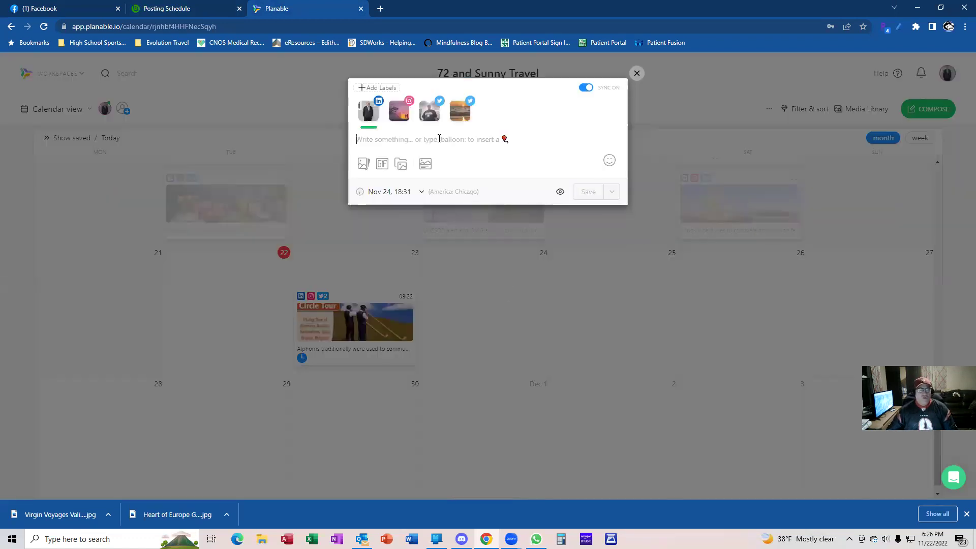
key("ctrl+v")
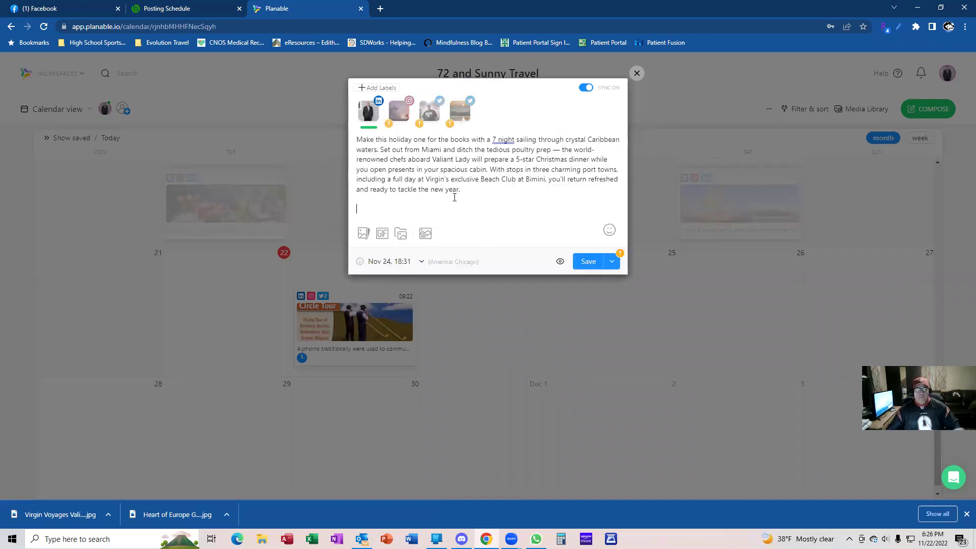
key("BackSpace")
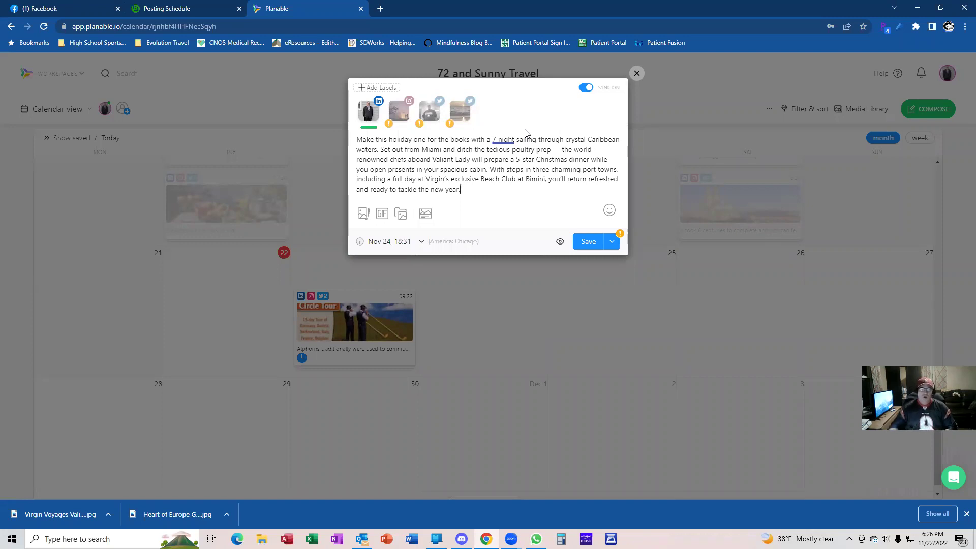
left_click(460, 106)
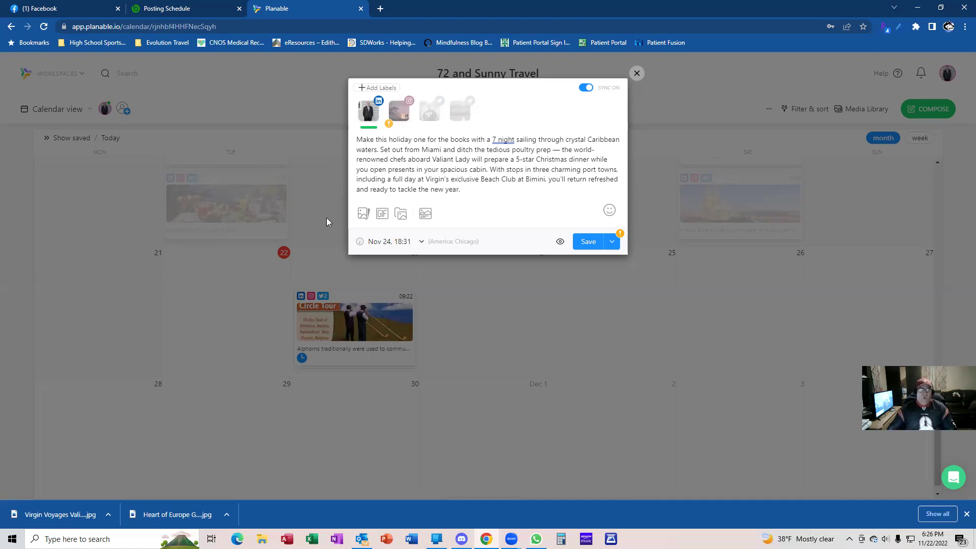
Attach the Virgin Voyages Valiant Lady Caribbean swing photo from the computer to the Nov 24 post
left_click(366, 212)
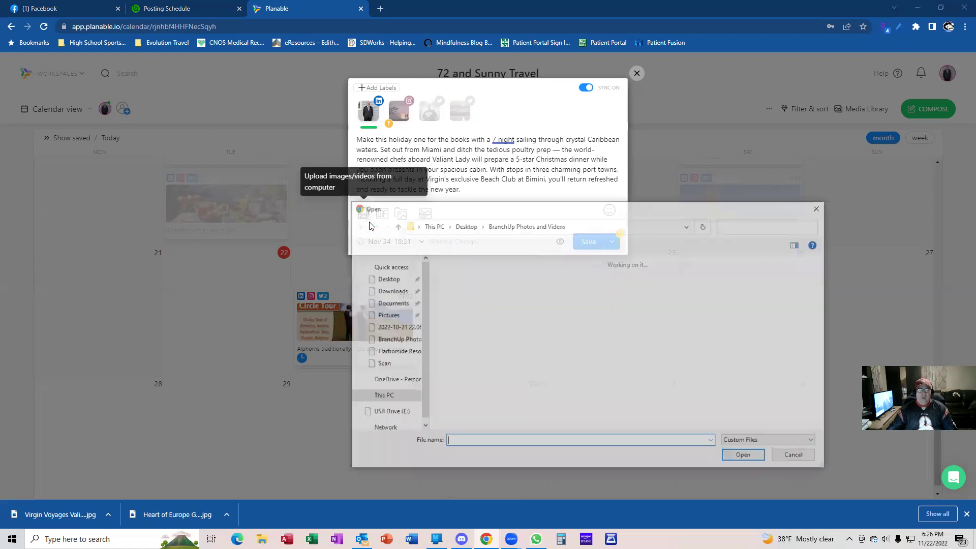
scroll(609, 292, "down", 15)
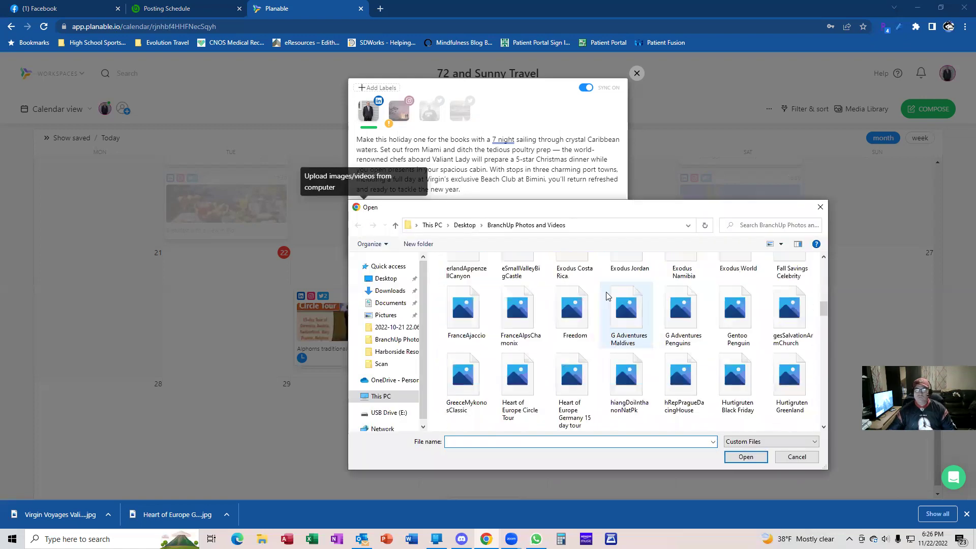
scroll(610, 295, "down", 10)
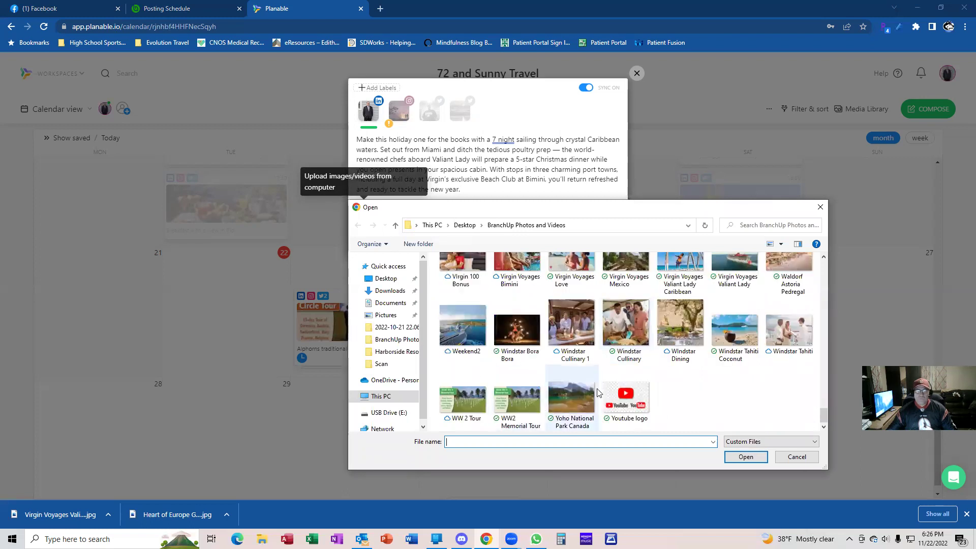
double_click(665, 284)
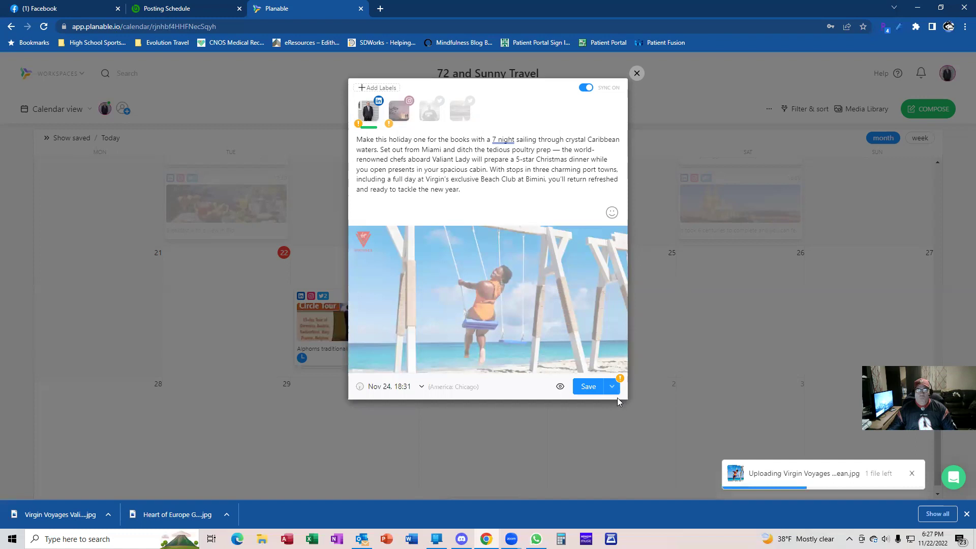
Check the Valiant Lady post time in BranchUp and type 07:23 as the post's time
left_click(613, 389)
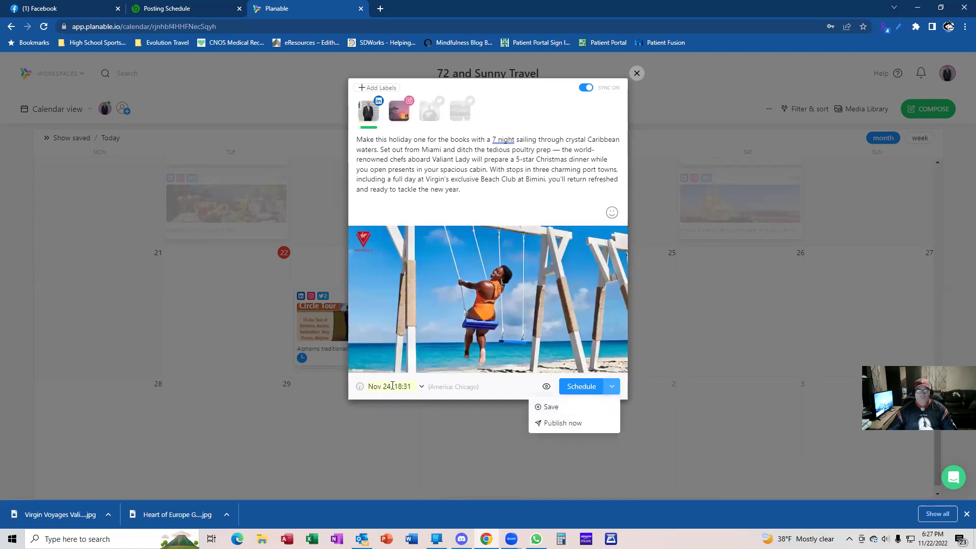
left_click_drag(400, 386, 407, 386)
key("BackSpace")
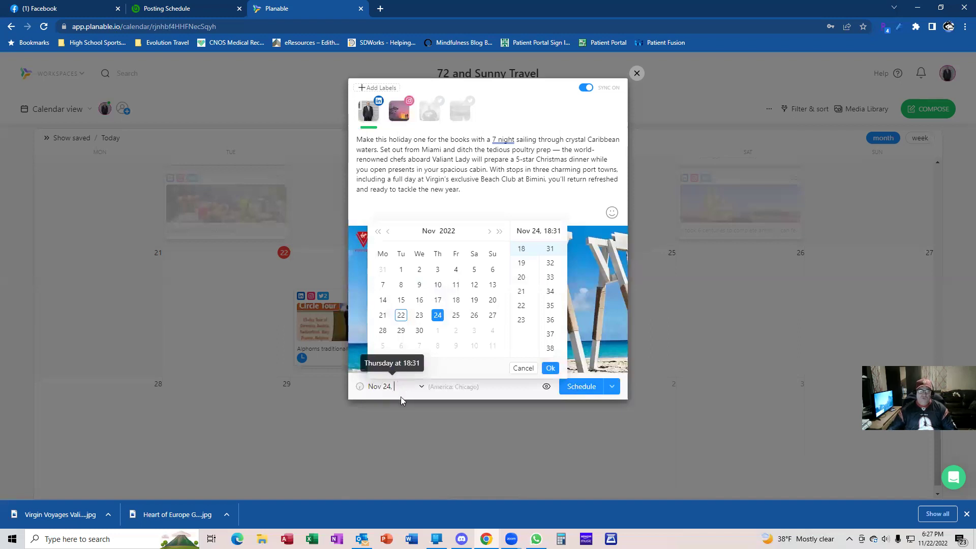
left_click(150, 10)
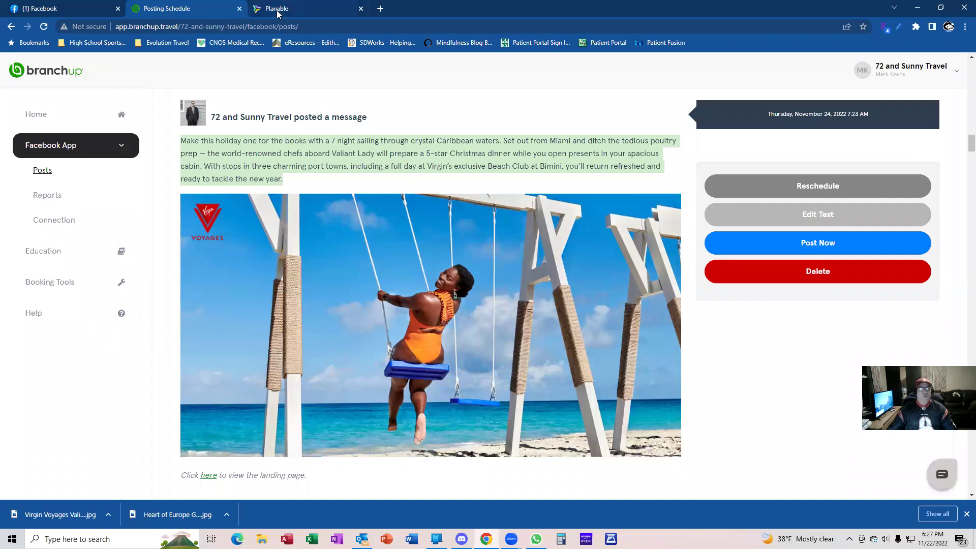
left_click(276, 9)
type("07")
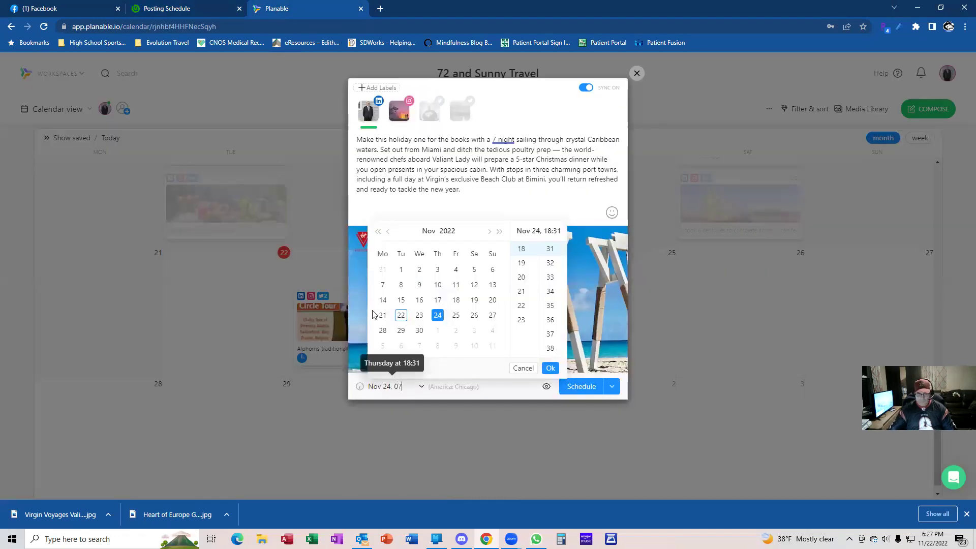
type(":023")
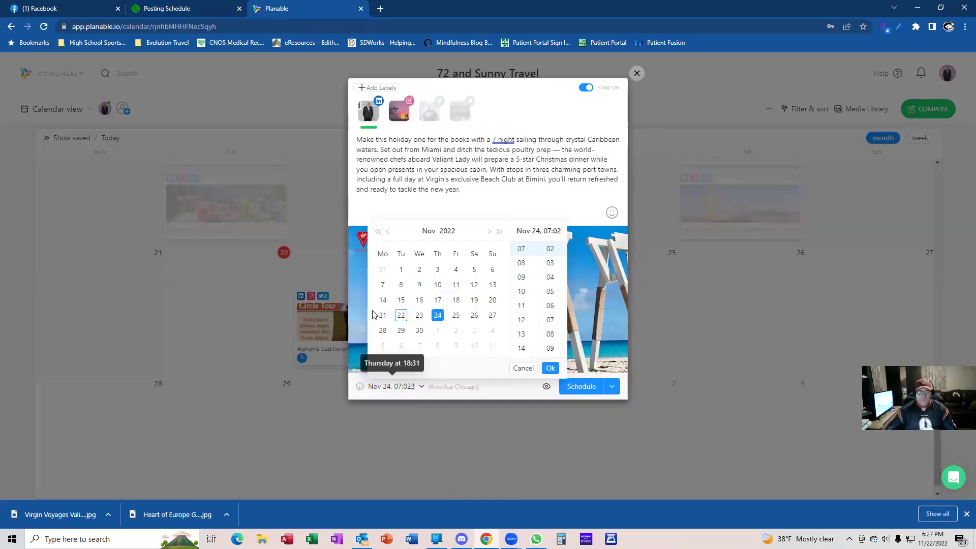
key("BackSpace")
key("BackSpace")
key("BackSpace")
type("023")
key("BackSpace")
key("BackSpace")
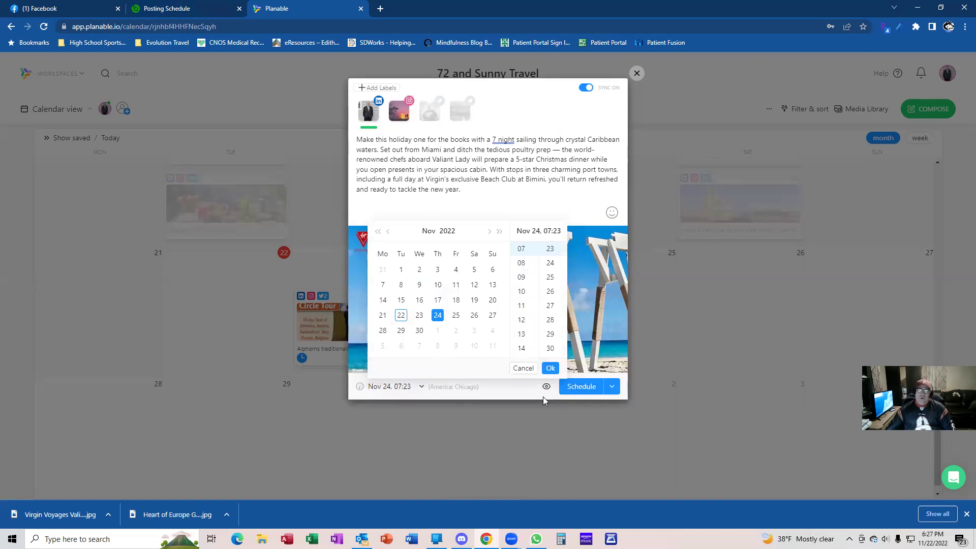
left_click(549, 368)
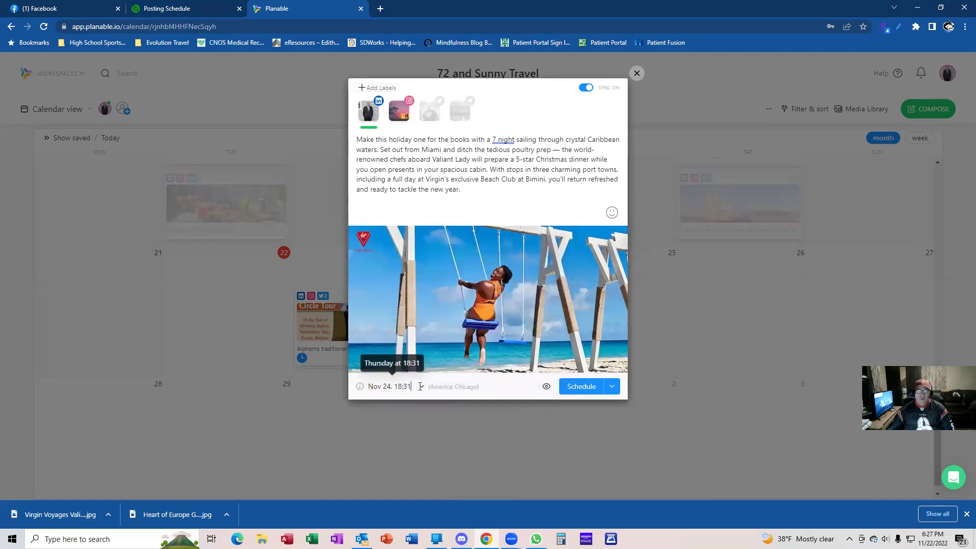
Set the post to Nov 24 at 07:23 in the date picker and schedule it
left_click(612, 386)
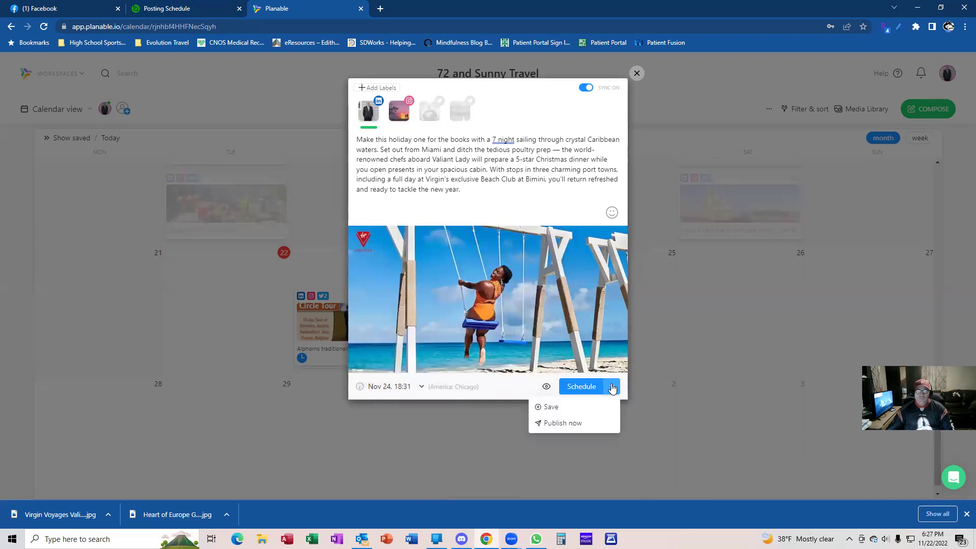
left_click(408, 387)
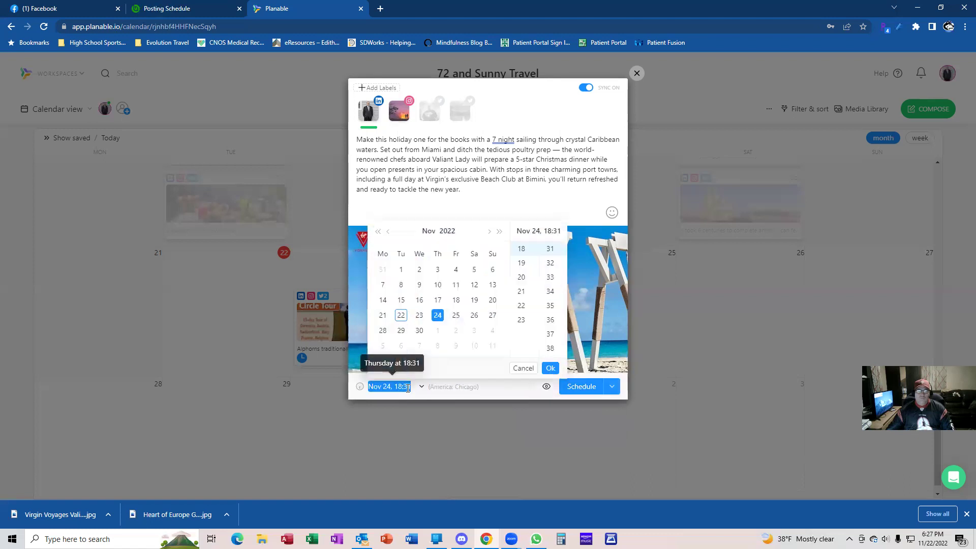
left_click(438, 315)
scroll(526, 317, "up", 5)
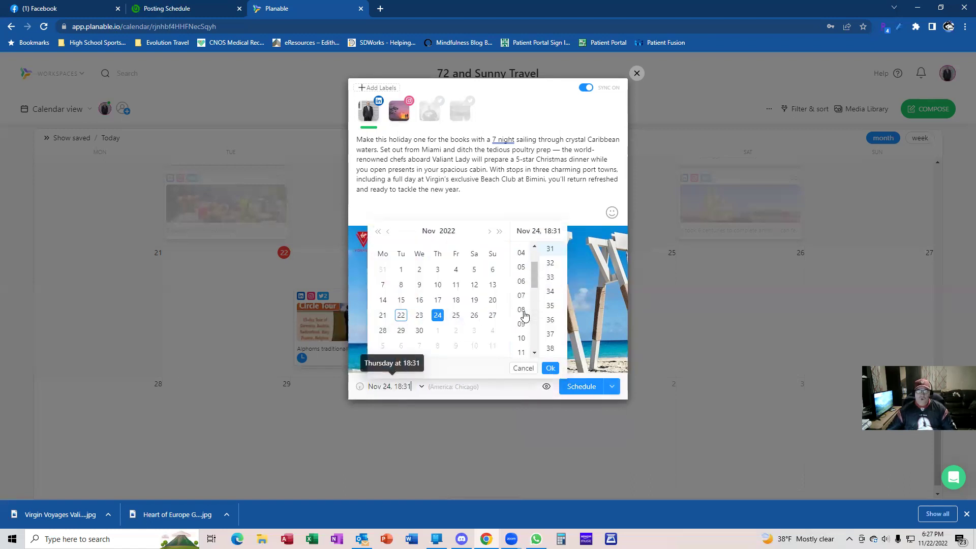
left_click(521, 295)
scroll(550, 311, "up", 3)
left_click(553, 290)
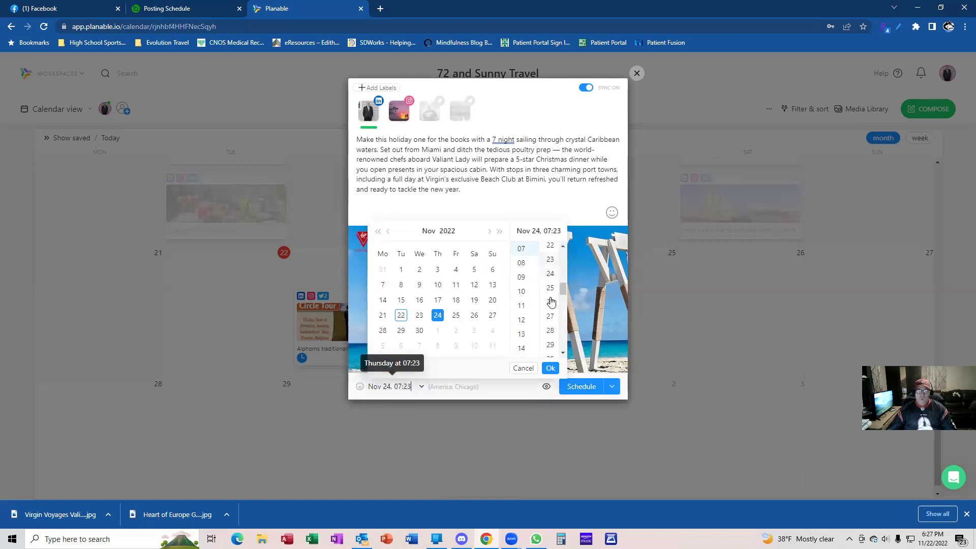
left_click(549, 368)
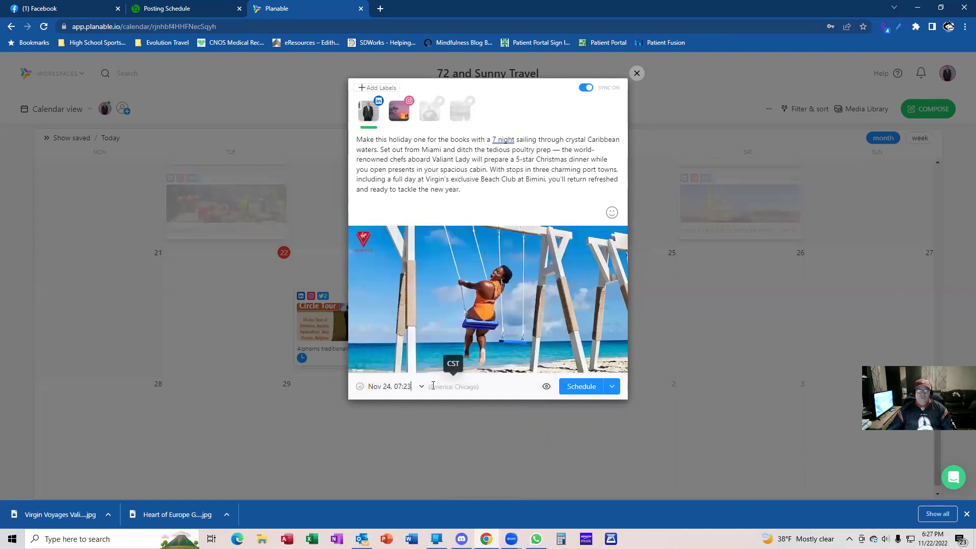
left_click(574, 387)
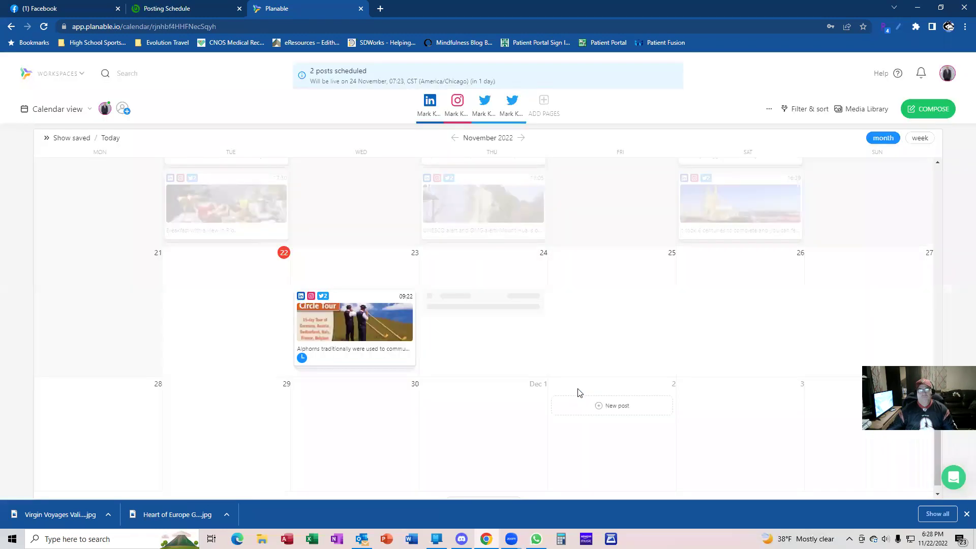
Bring up the actions menus for the Nov 24 and Nov 23 post cards on the calendar
right_click(473, 338)
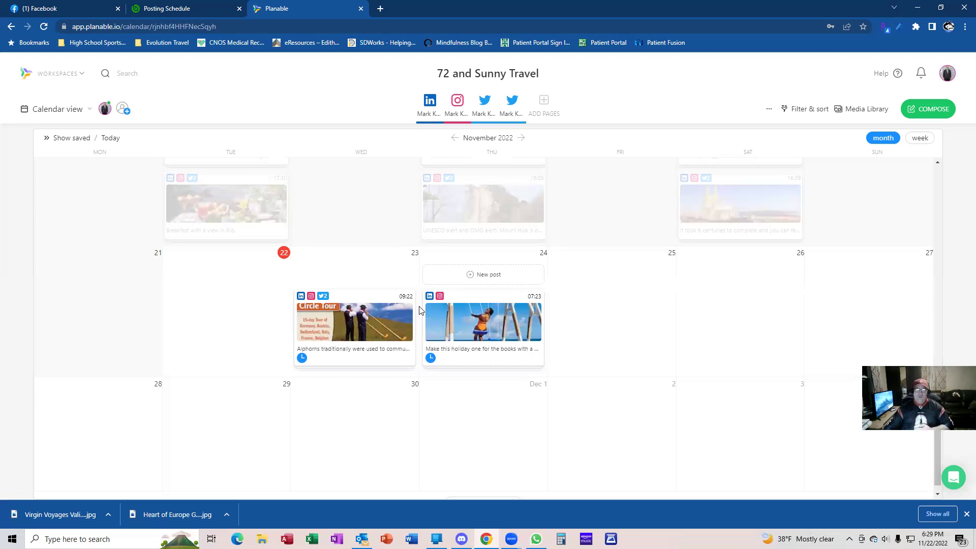
right_click(457, 305)
right_click(380, 319)
left_click(520, 299)
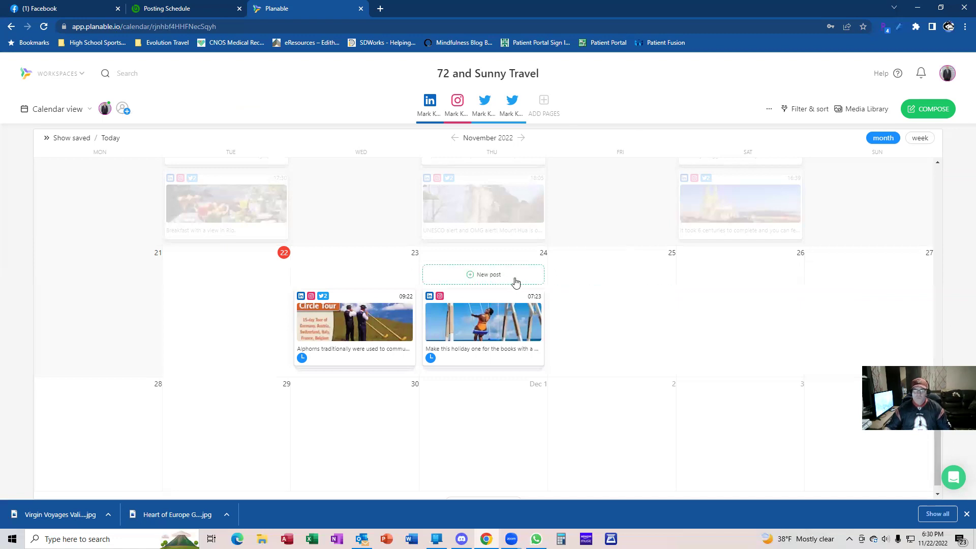
Start a new Thursday Nov 24 post and attach the 1:35 mountain video 3334948689.mp4
left_click(502, 275)
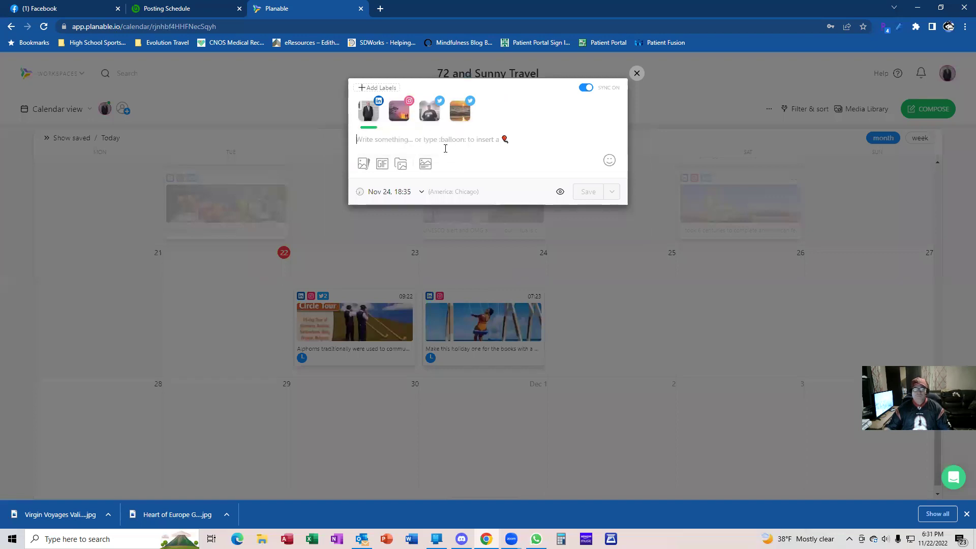
left_click(364, 164)
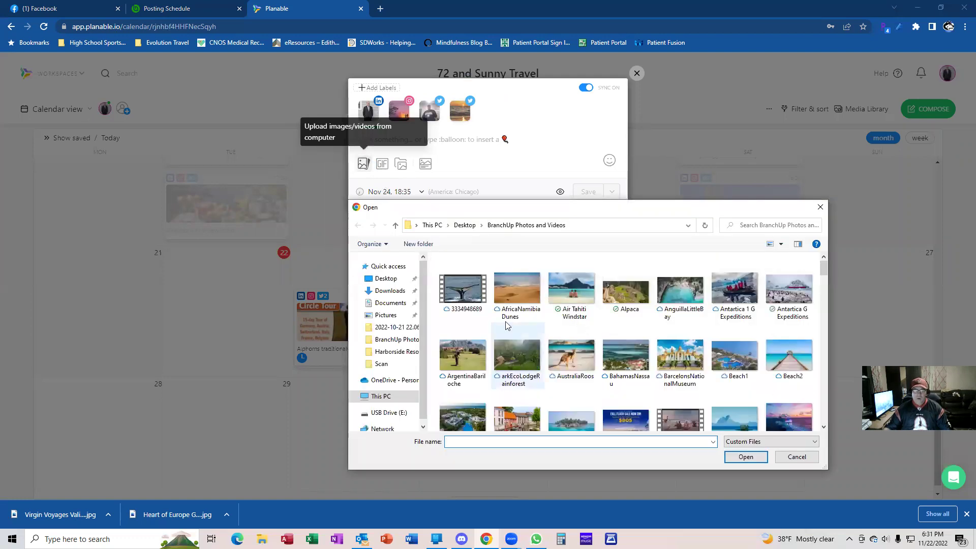
double_click(470, 300)
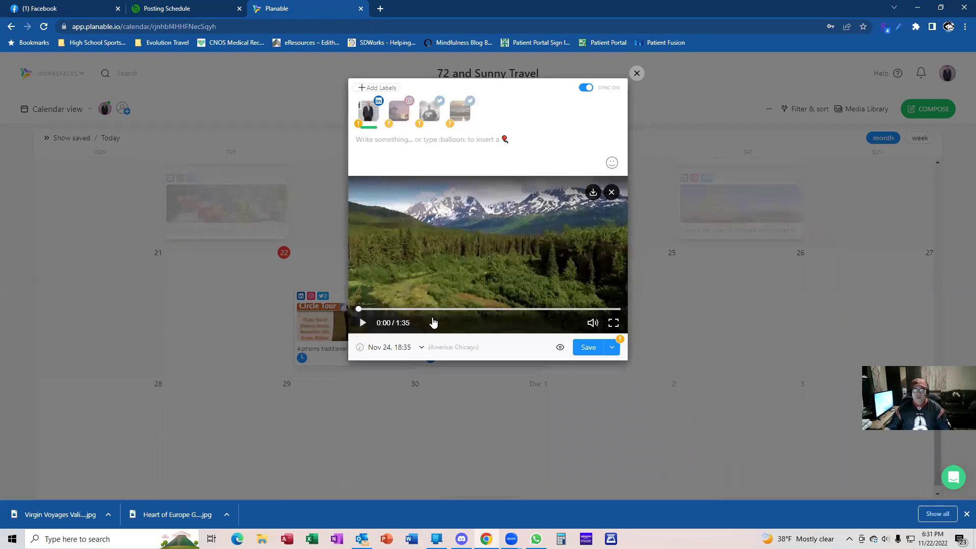
Caption the video post 'Alaska tour' and schedule it for Nov 24 at 18:35
left_click(410, 141)
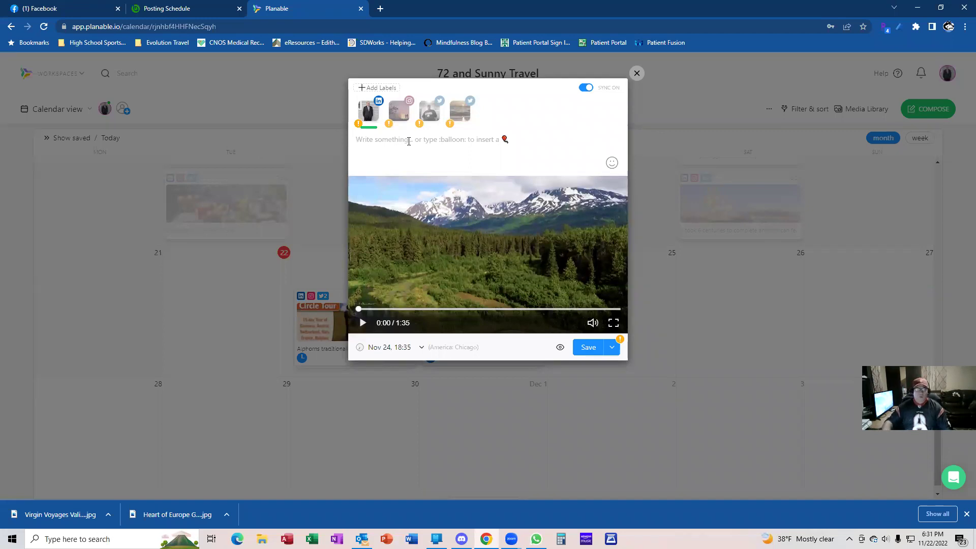
type("Alaska")
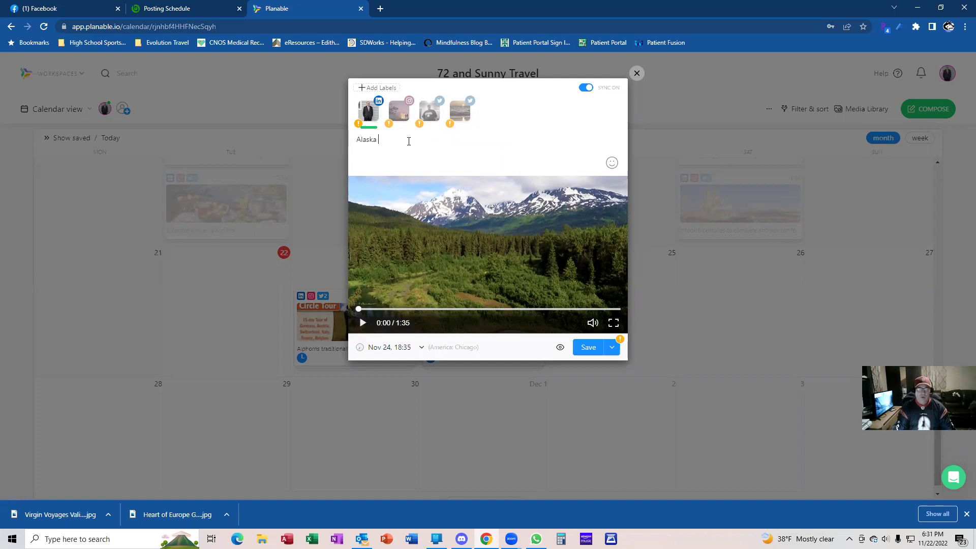
type(" tour")
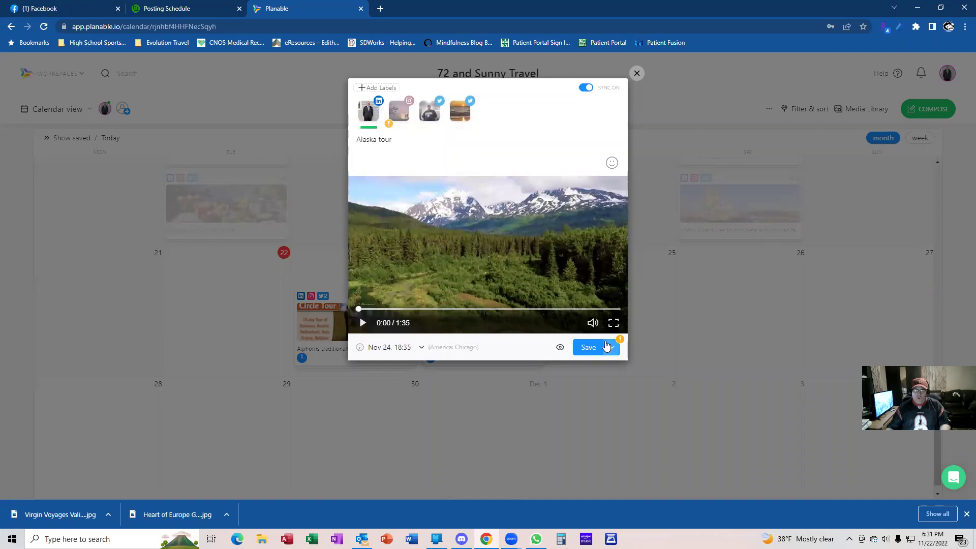
left_click(610, 346)
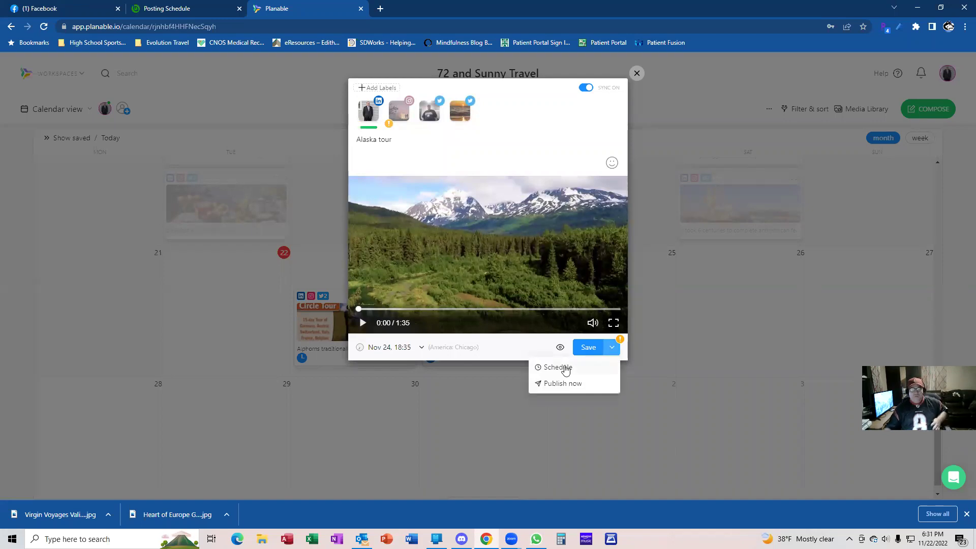
mouse_move(569, 364)
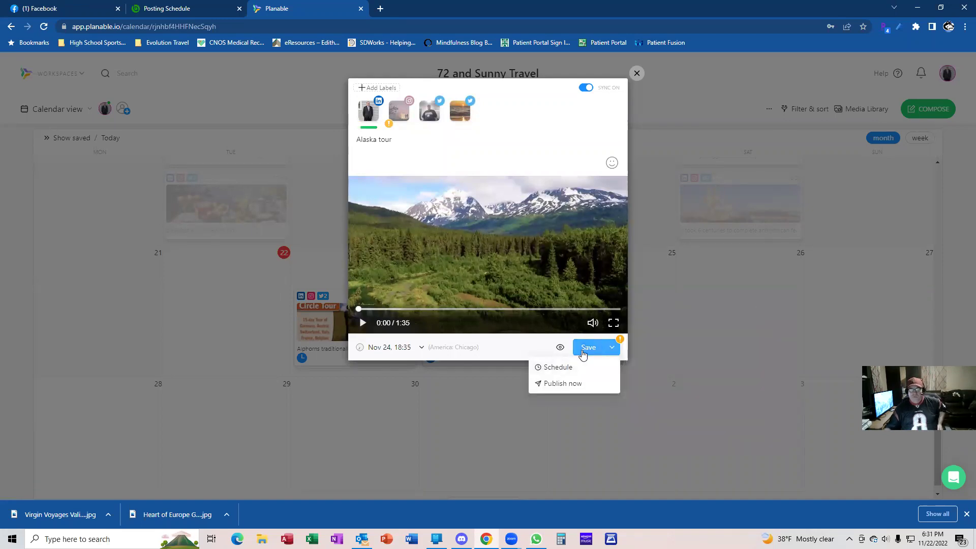
left_click(571, 365)
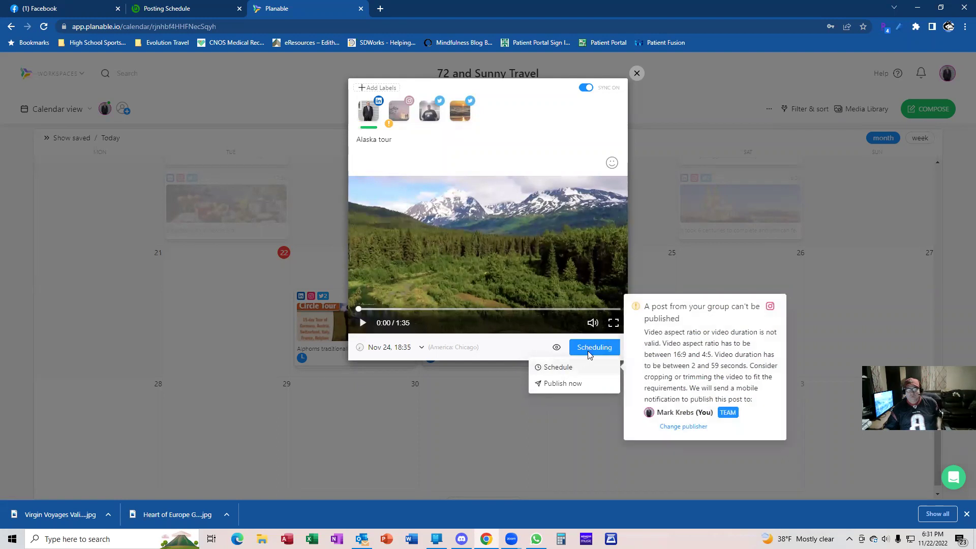
left_click(588, 354)
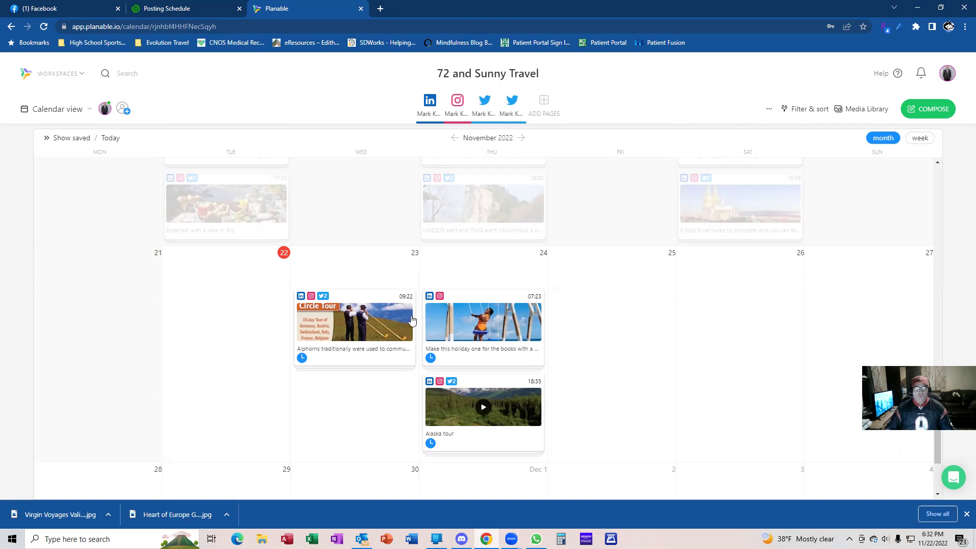
Open a new blank browser tab next to Planable
left_click(380, 8)
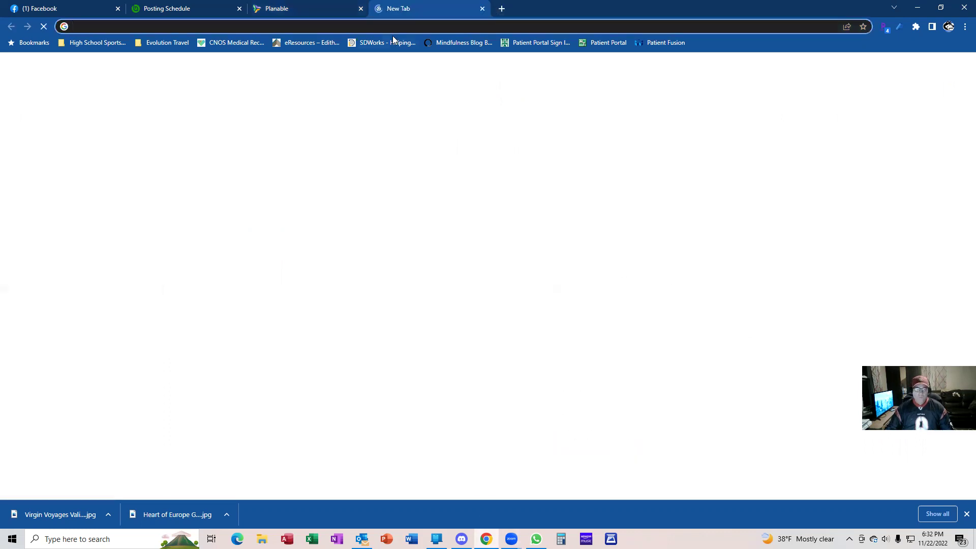
type("www.calendly.")
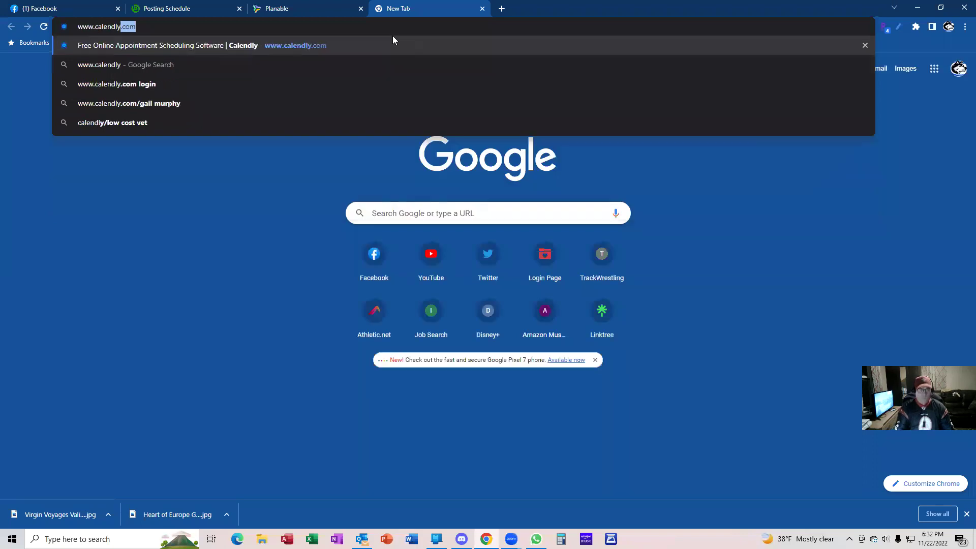
type("com")
key("Return")
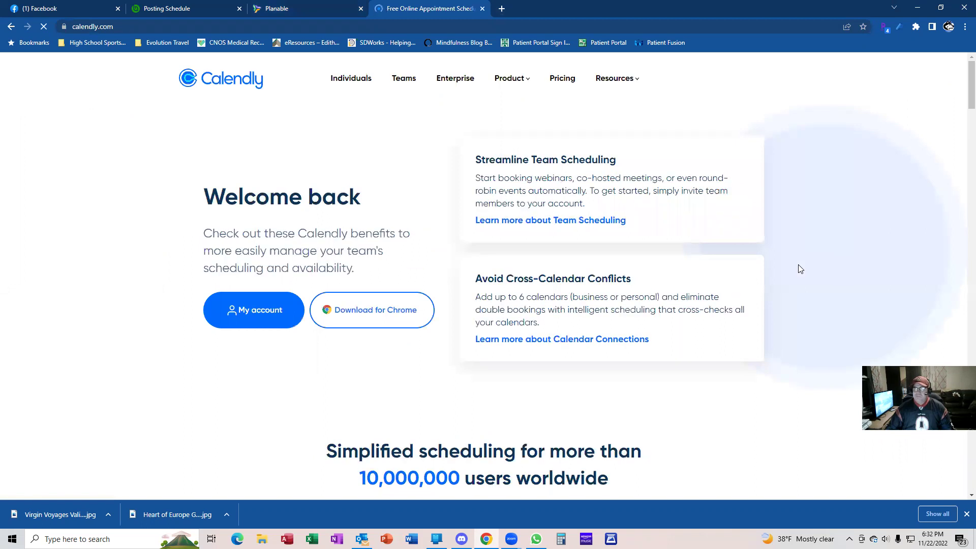
scroll(800, 269, "down", 5)
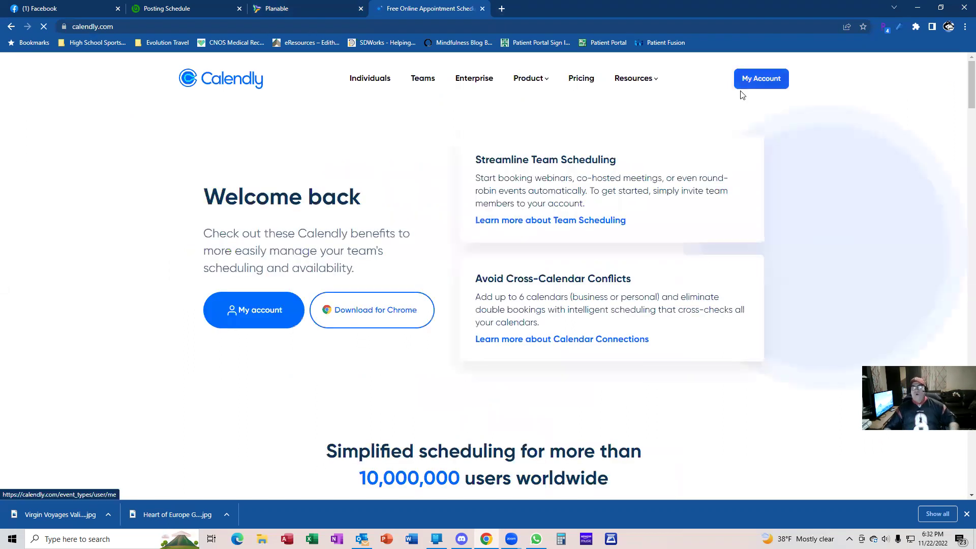
Open My Account's event types and copy the Agent Meeting booking link
left_click(742, 94)
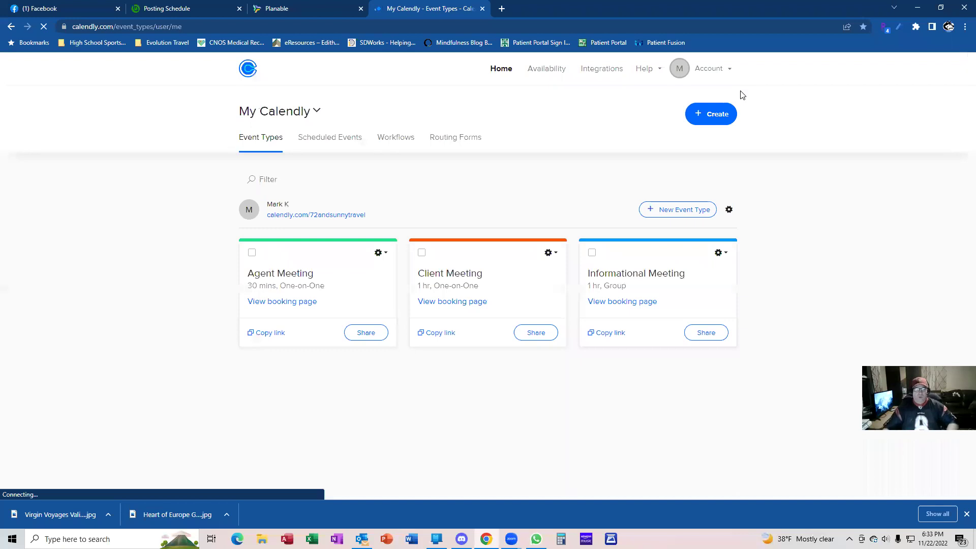
left_click(269, 332)
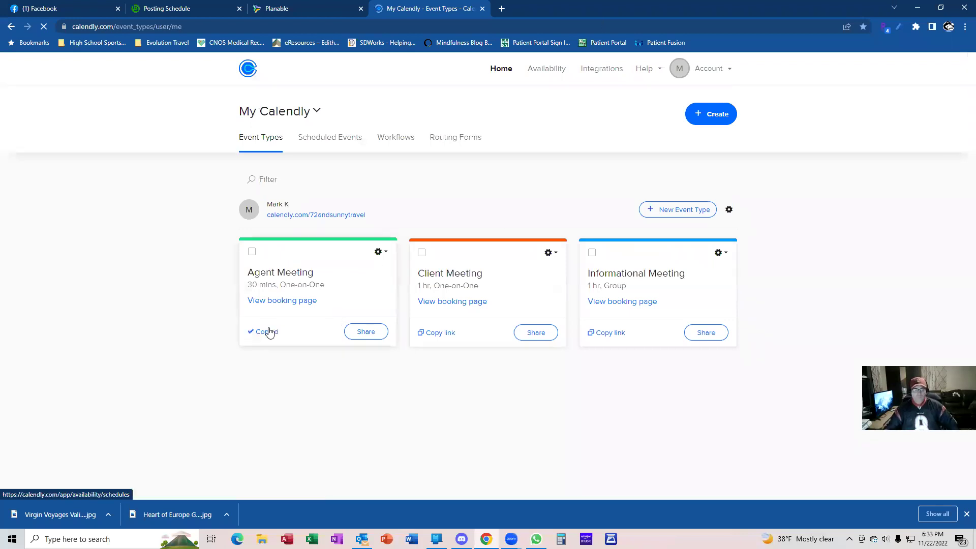